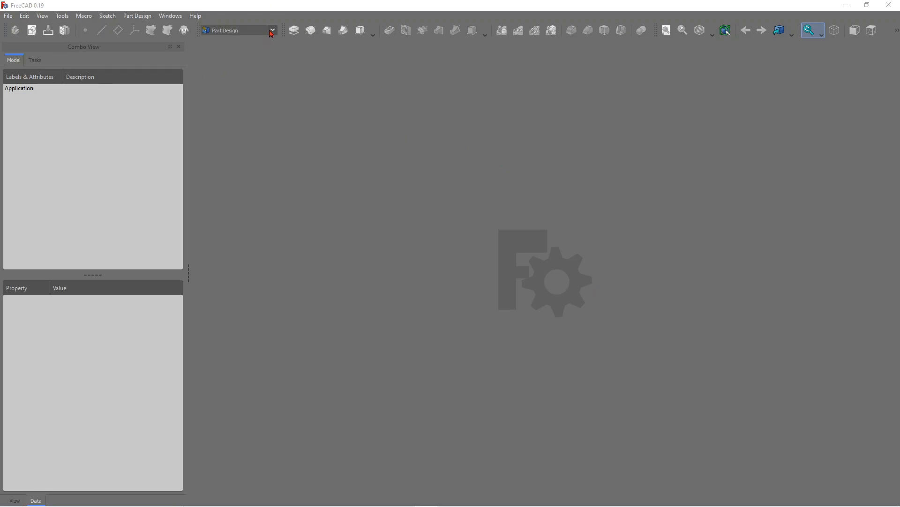
Step: Create a new document and switch to the Draft workbench
left_click(8, 15)
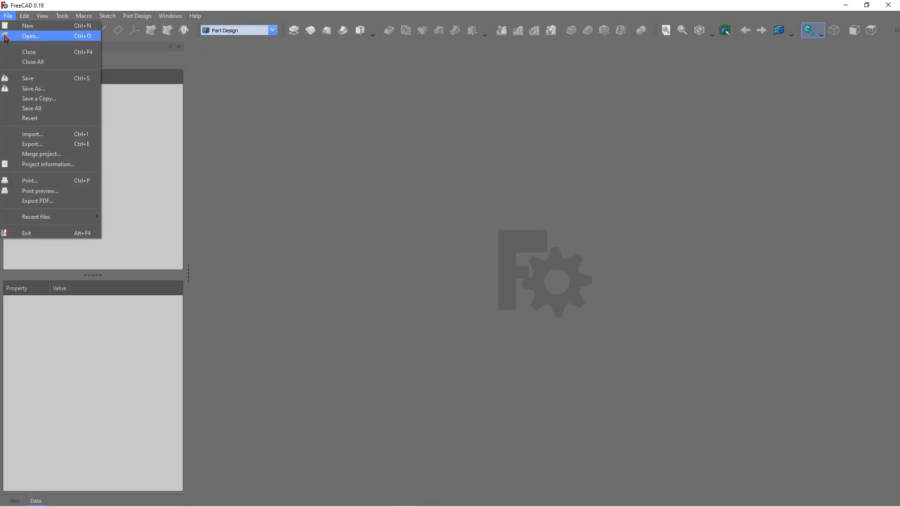
left_click(22, 26)
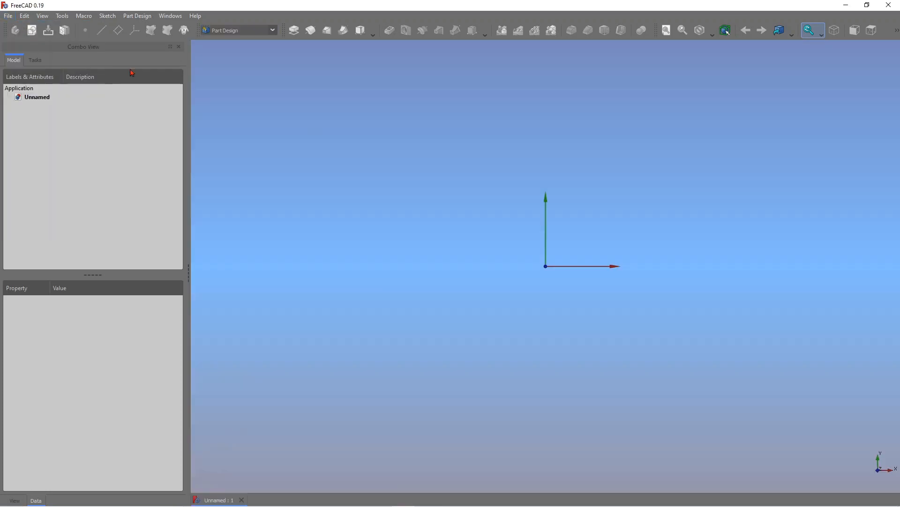
left_click(272, 30)
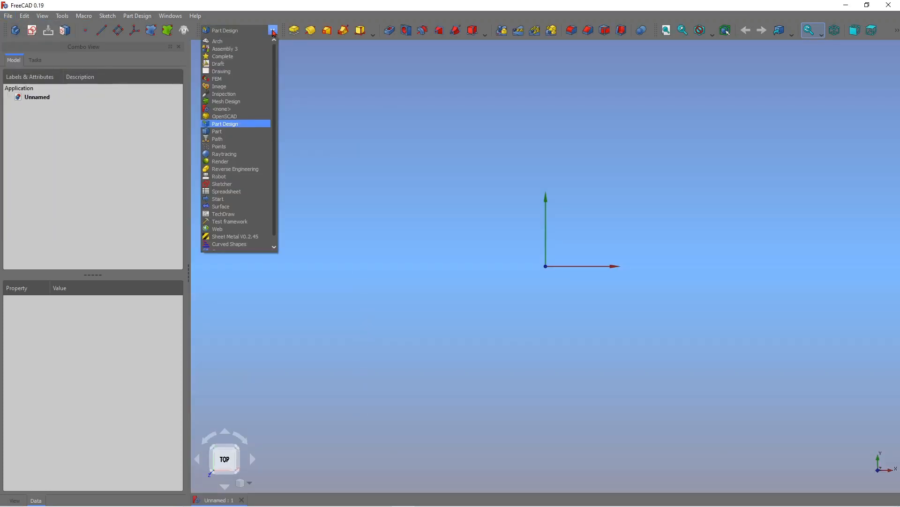
left_click(230, 65)
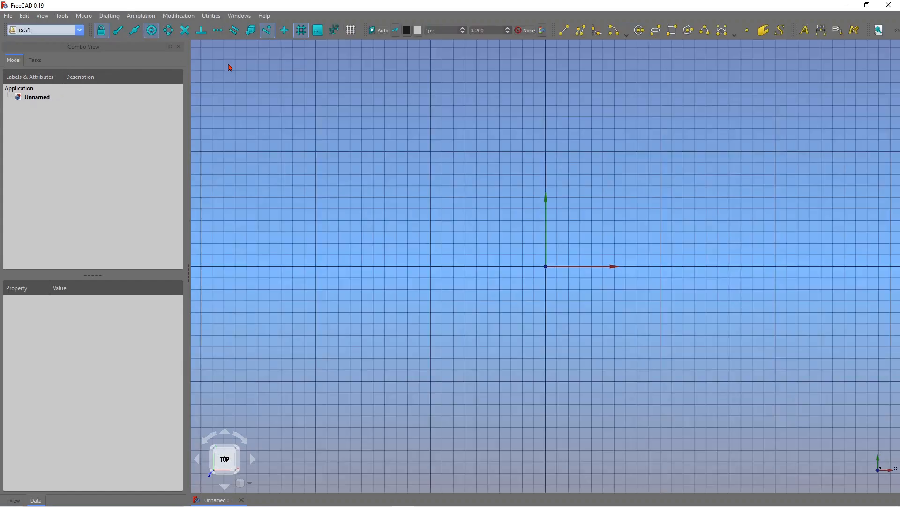
Step: Check which toolbars are enabled for the Draft workbench, including the creation, annotation and snap tools
scroll(558, 180, "down", 6)
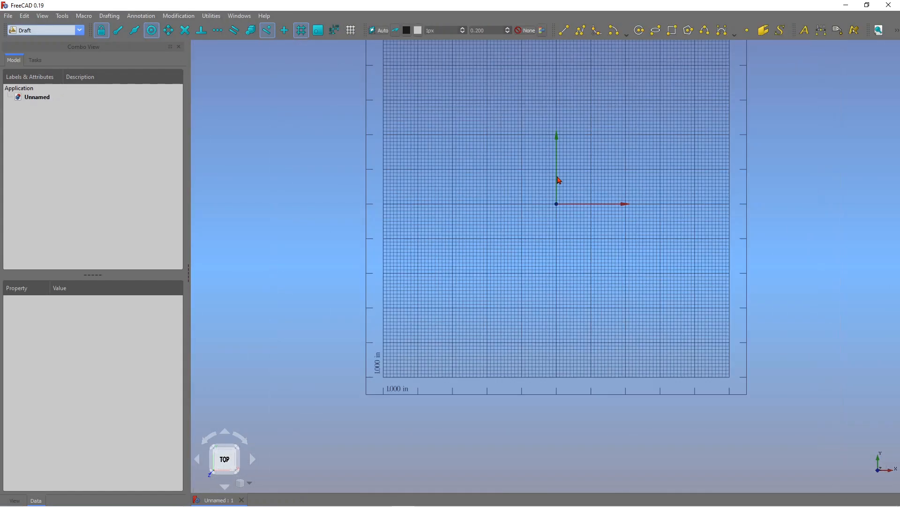
scroll(558, 179, "down", 1)
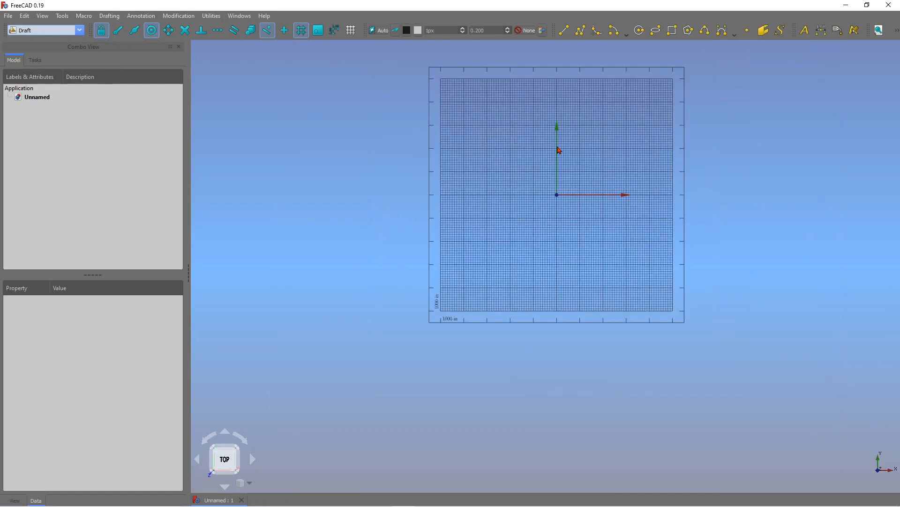
scroll(557, 150, "up", 1)
scroll(559, 150, "down", 1)
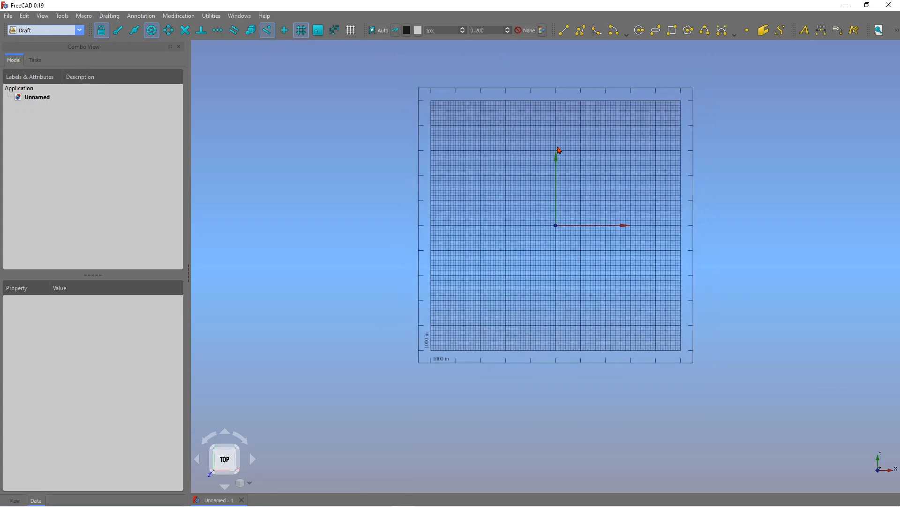
scroll(559, 150, "up", 2)
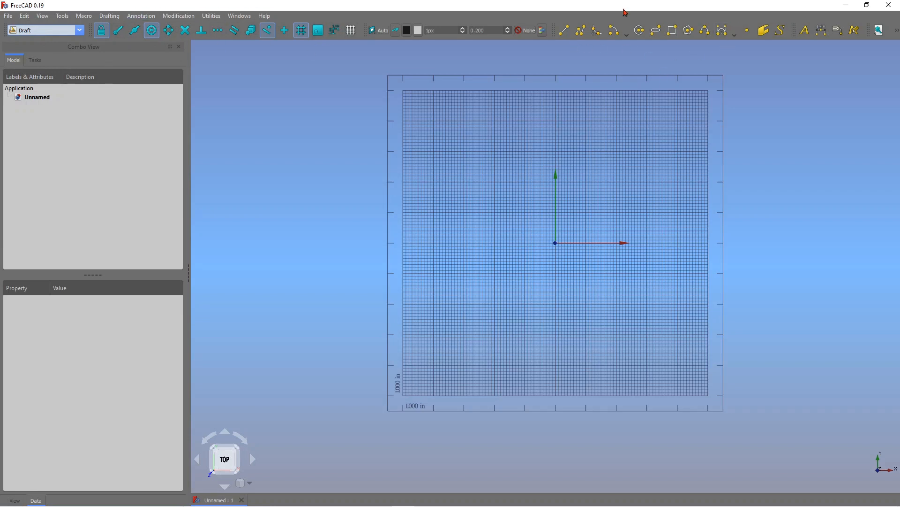
left_click(42, 16)
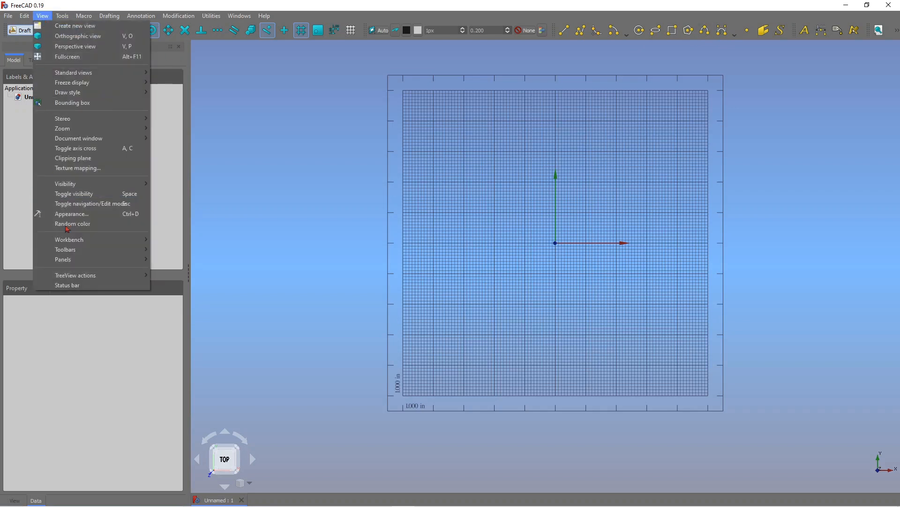
mouse_move(75, 250)
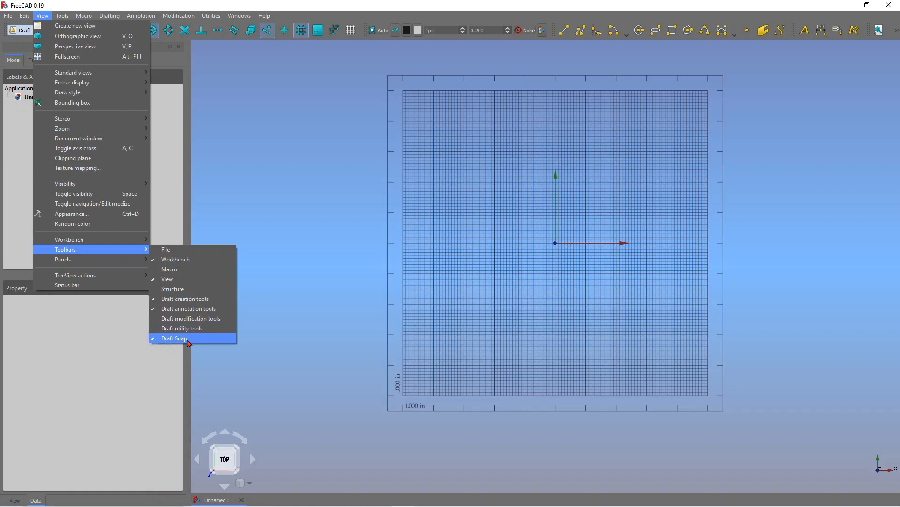
left_click(261, 338)
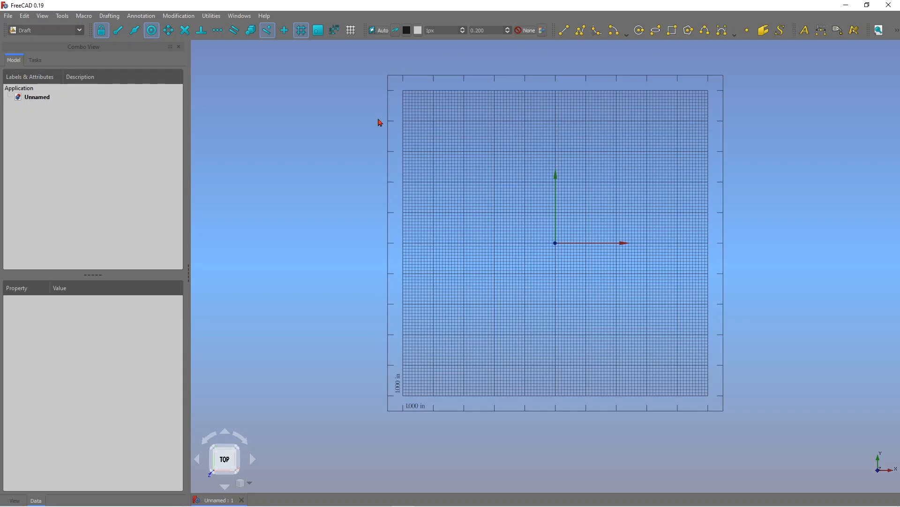
Step: Turn the Draft grid display off and back on
left_click(350, 31)
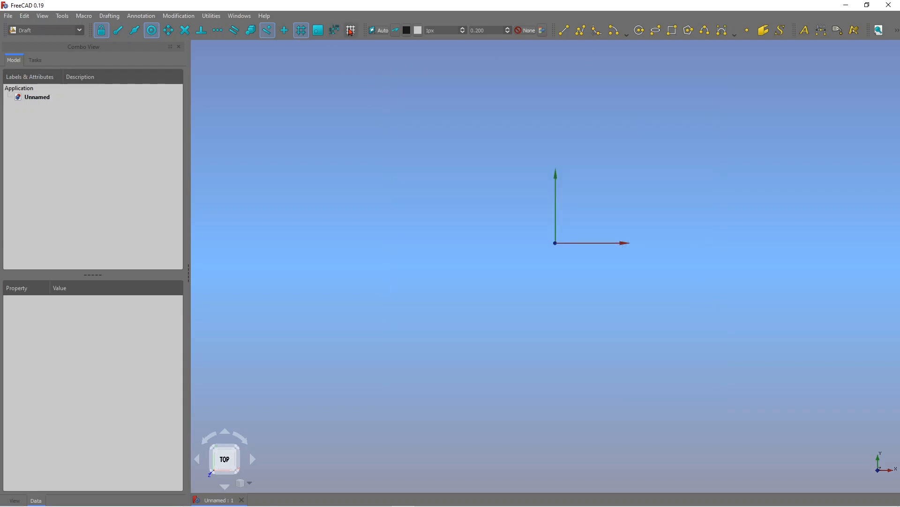
left_click(351, 31)
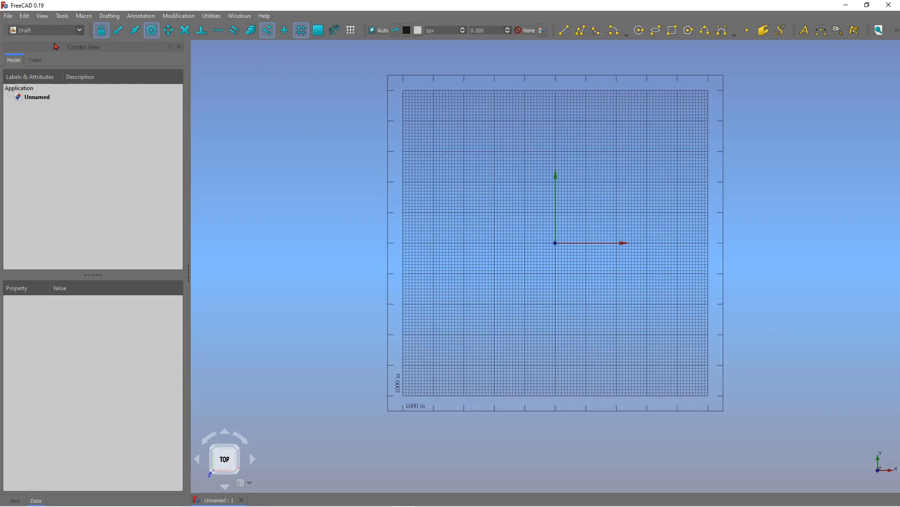
Step: Examine the Draft grid and snapping preferences, including main line frequency, grid spacing and grid size, without changing them
left_click(27, 19)
left_click(59, 203)
left_click(314, 395)
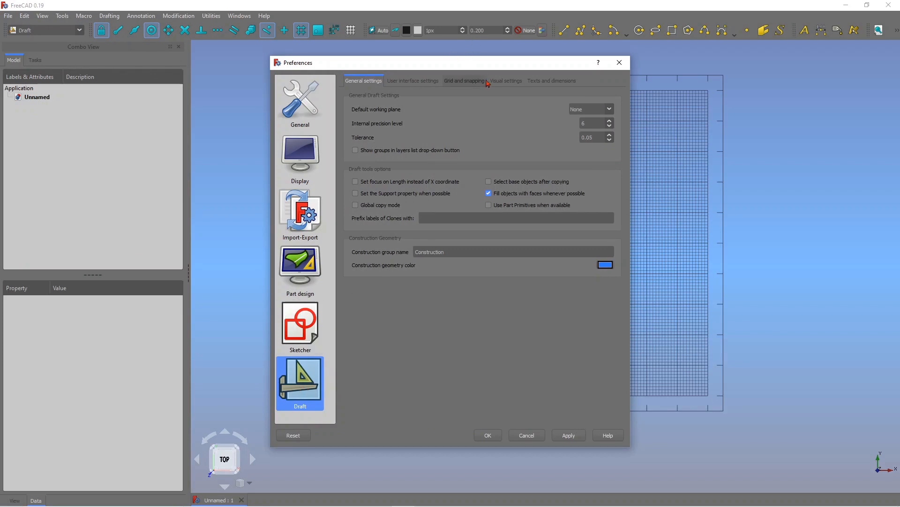
left_click(465, 84)
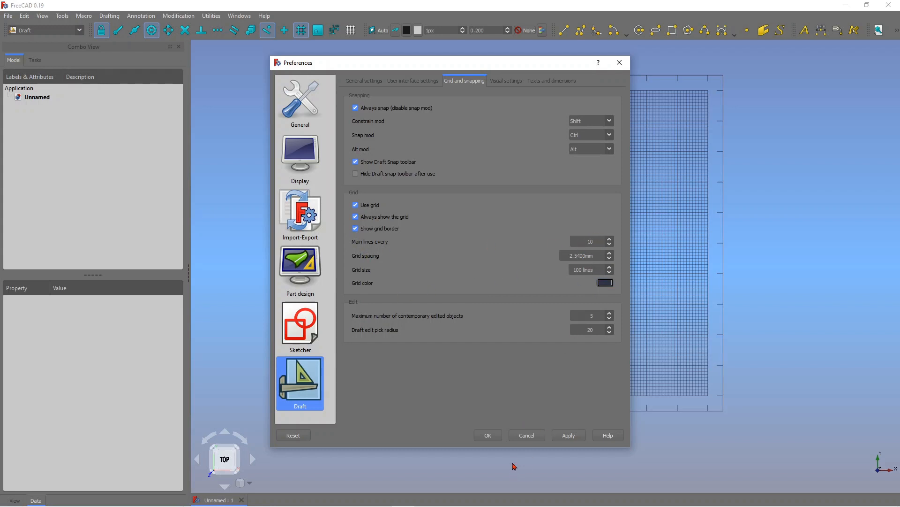
left_click(527, 435)
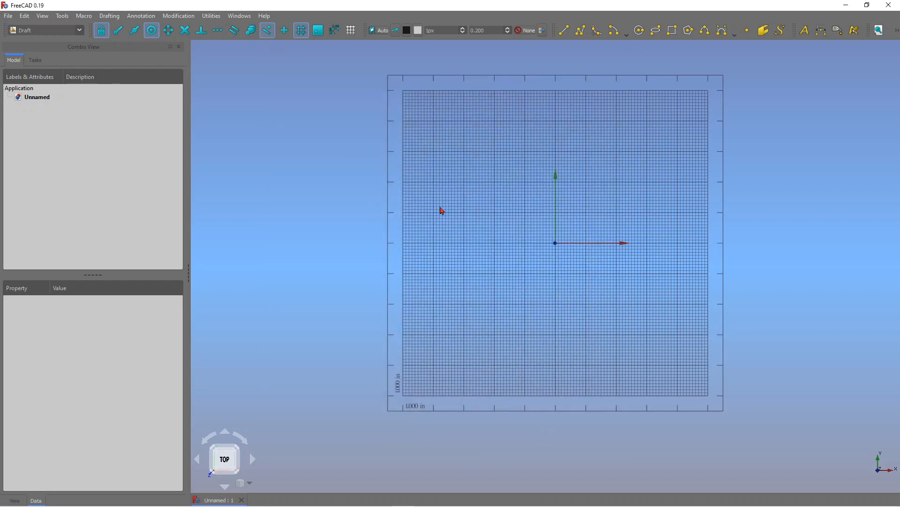
Step: Set the Draft working plane to Top (XY)
scroll(450, 209, "up", 1)
scroll(450, 208, "down", 1)
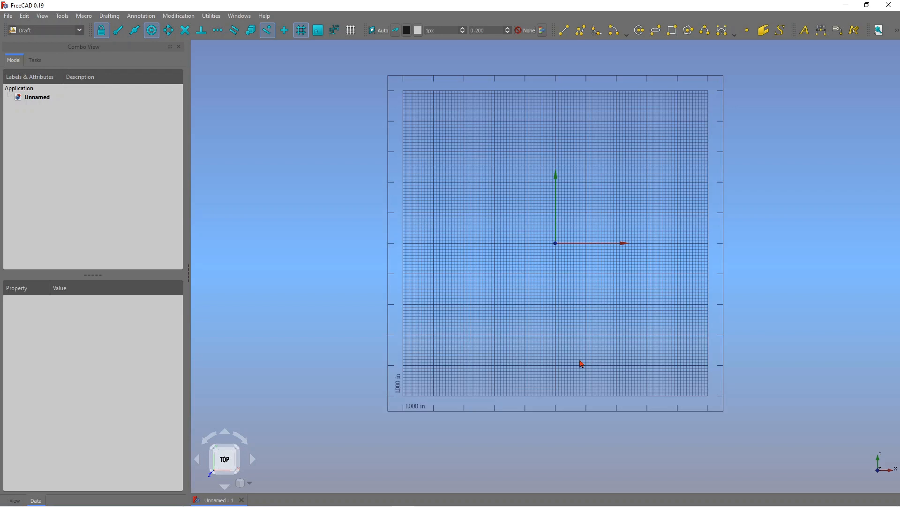
scroll(588, 200, "up", 2)
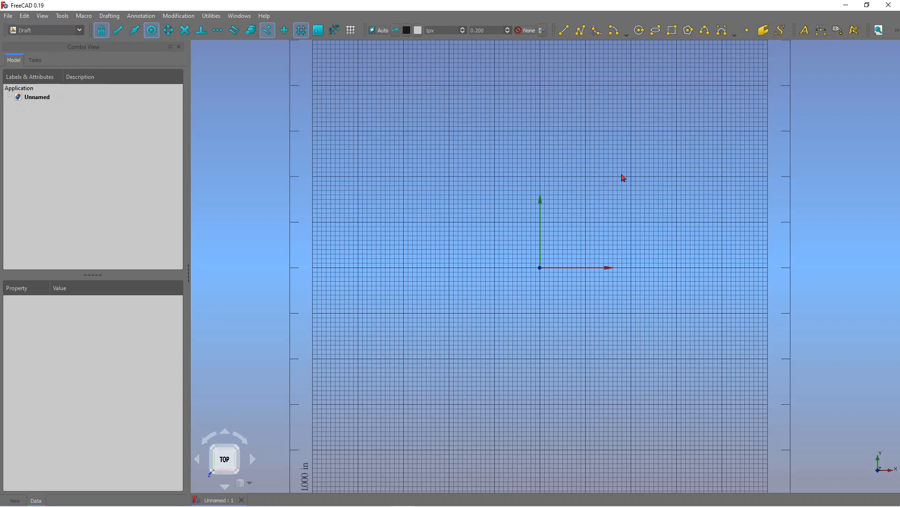
scroll(610, 177, "down", 3)
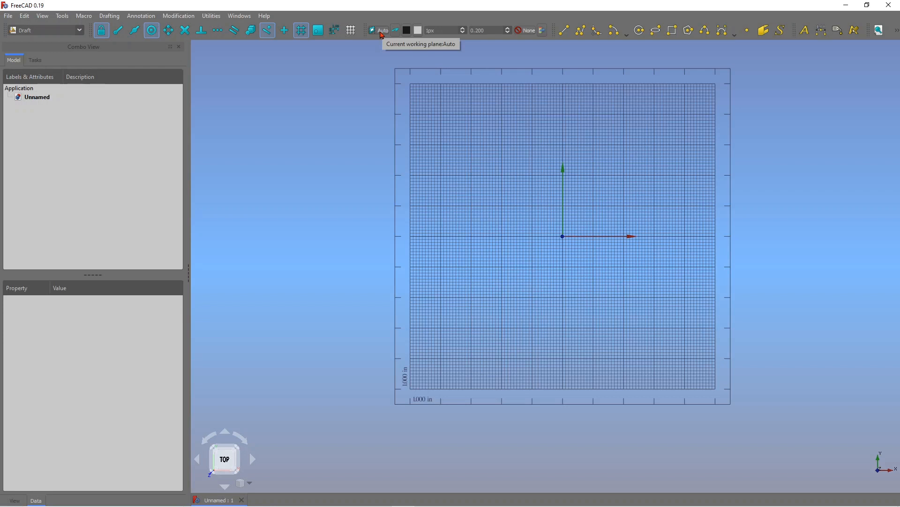
left_click(381, 32)
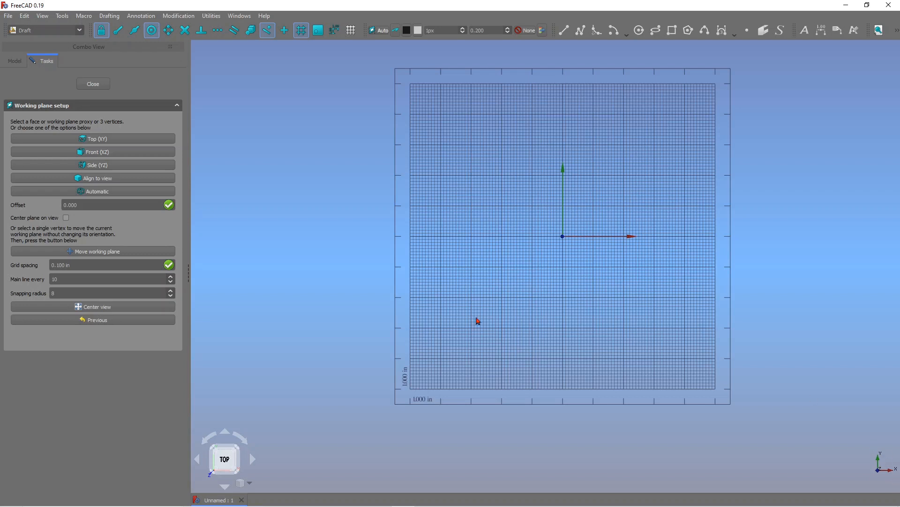
left_click(98, 139)
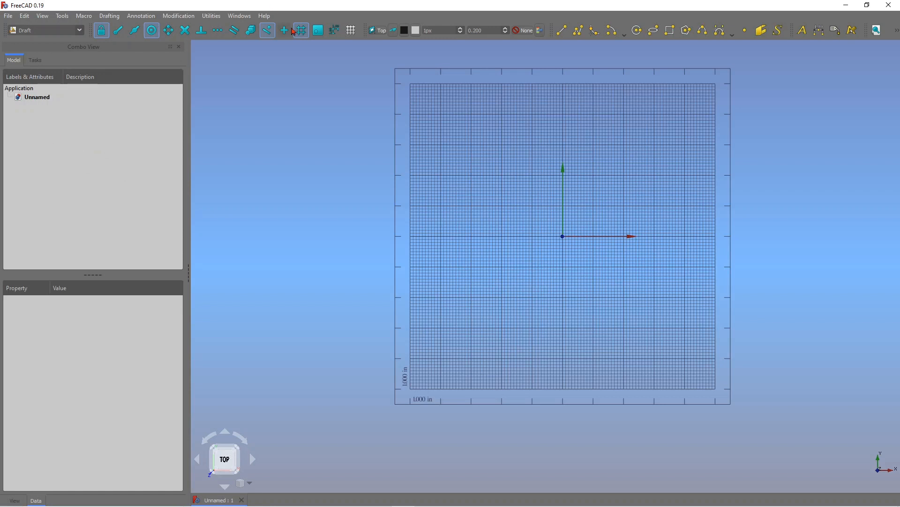
Step: Change the working plane to Front (XZ) and view its grid at an angle
left_click(381, 31)
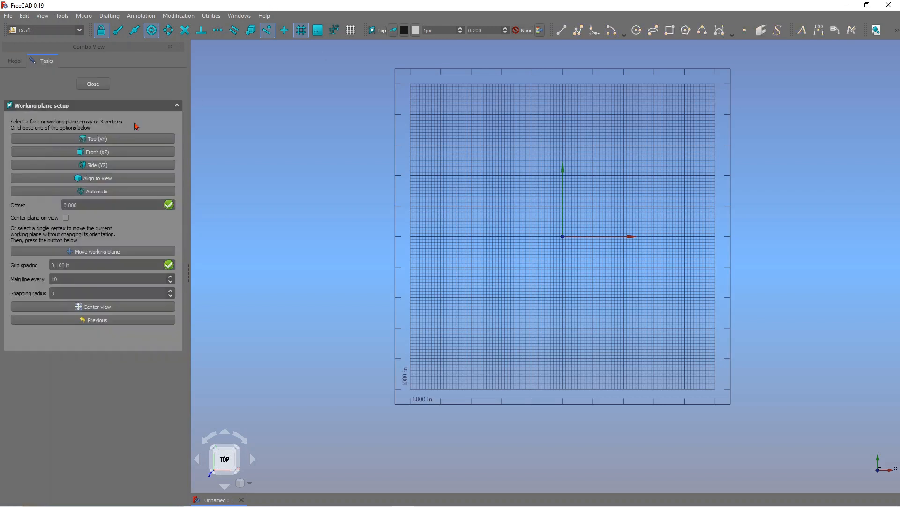
left_click(115, 153)
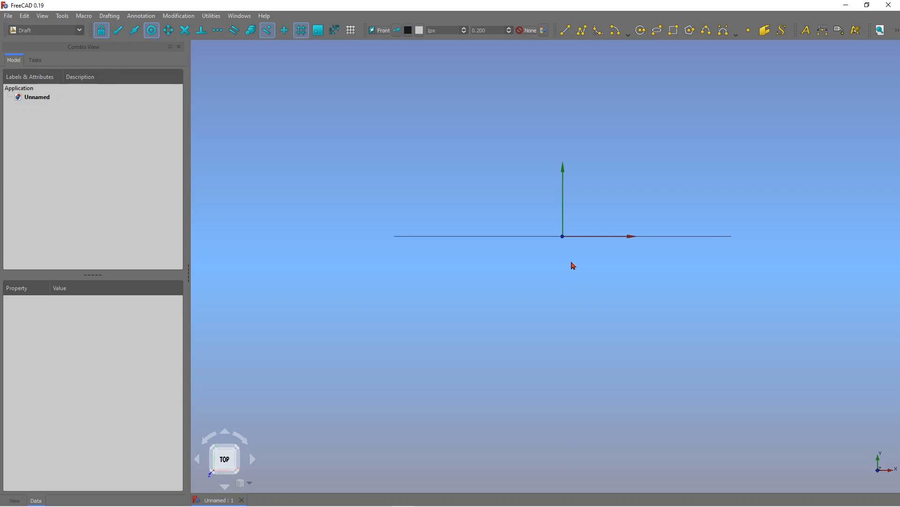
middle_click_drag(573, 266, 583, 333)
Step: Change the working plane to Side (YZ) and view its grid at an angle
left_click(380, 30)
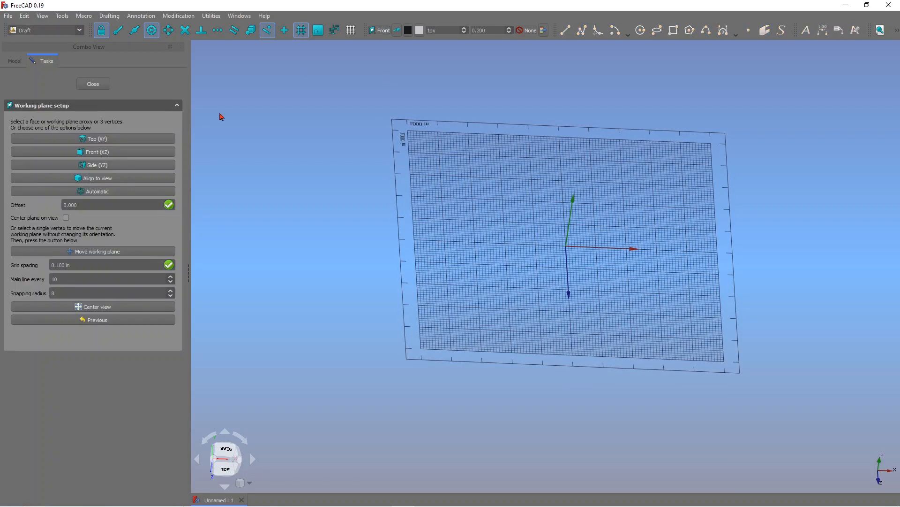
left_click(102, 168)
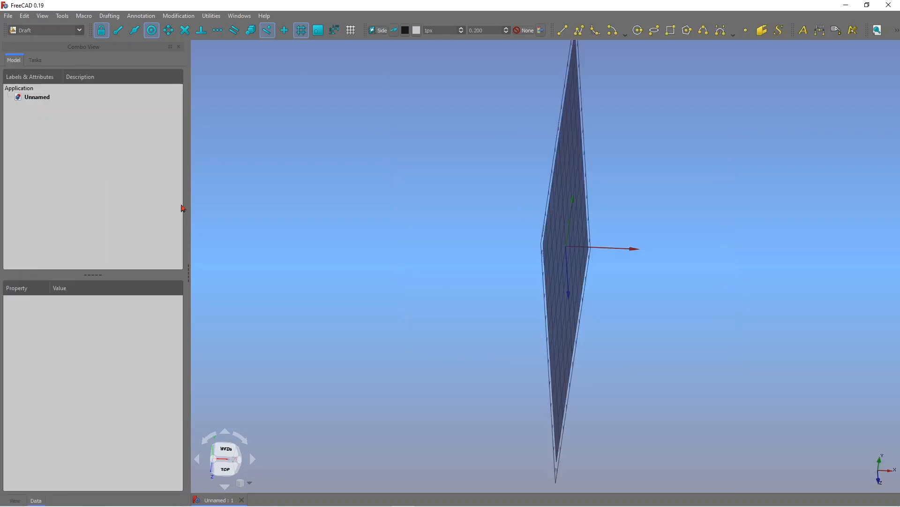
middle_click_drag(699, 304, 474, 188)
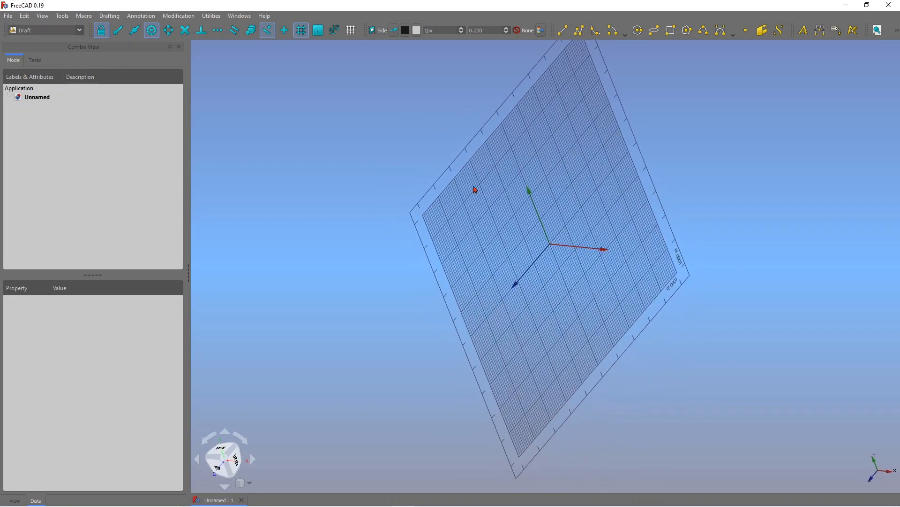
Step: Set the working plane to Top (XY) with an offset of 5 and inspect the shifted grid against the origin axes
left_click(379, 33)
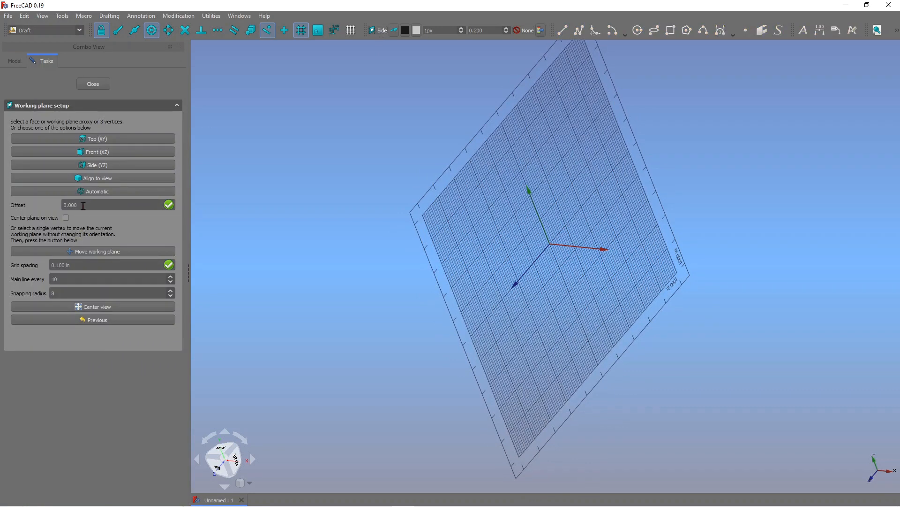
left_click(112, 139)
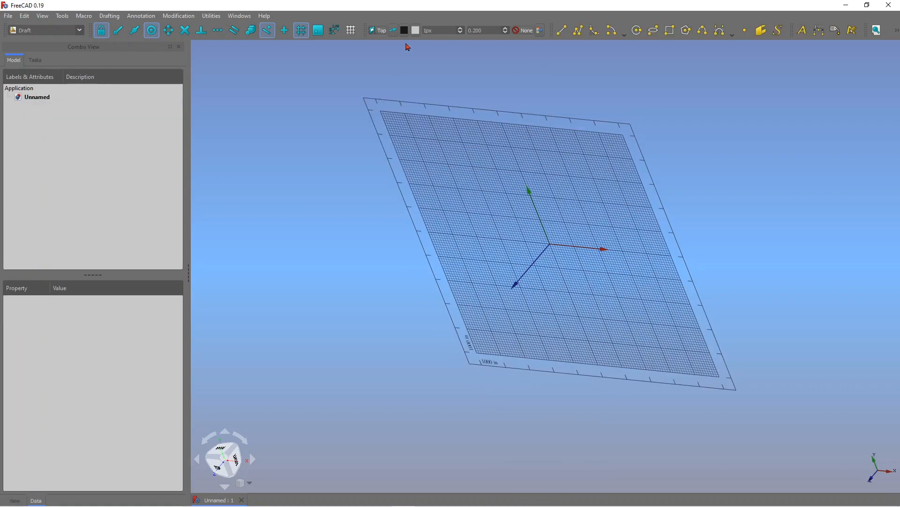
left_click(379, 32)
left_click(102, 207)
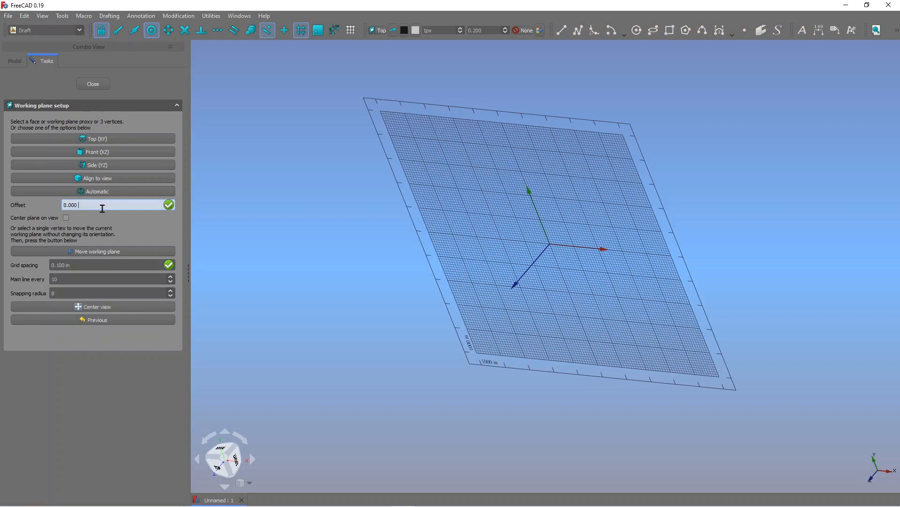
key("BackSpace")
key("BackSpace")
key("BackSpace")
key("BackSpace")
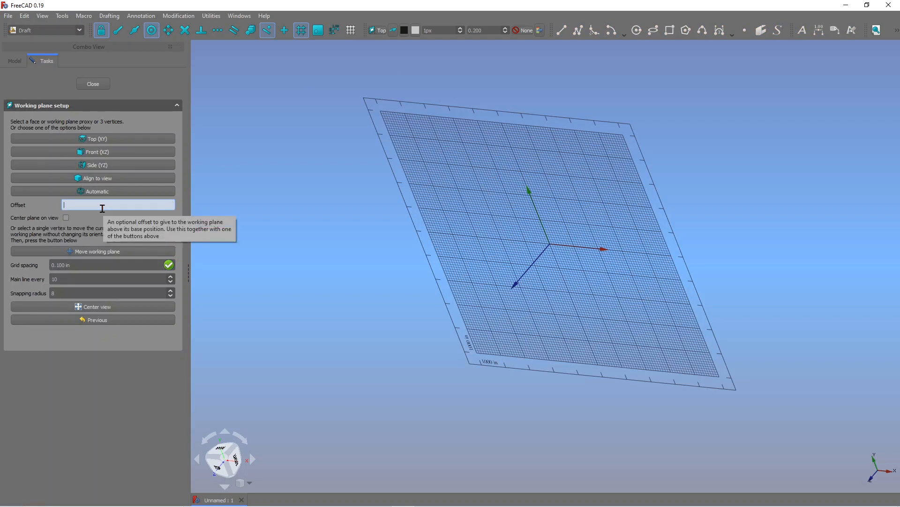
type("5")
left_click(90, 143)
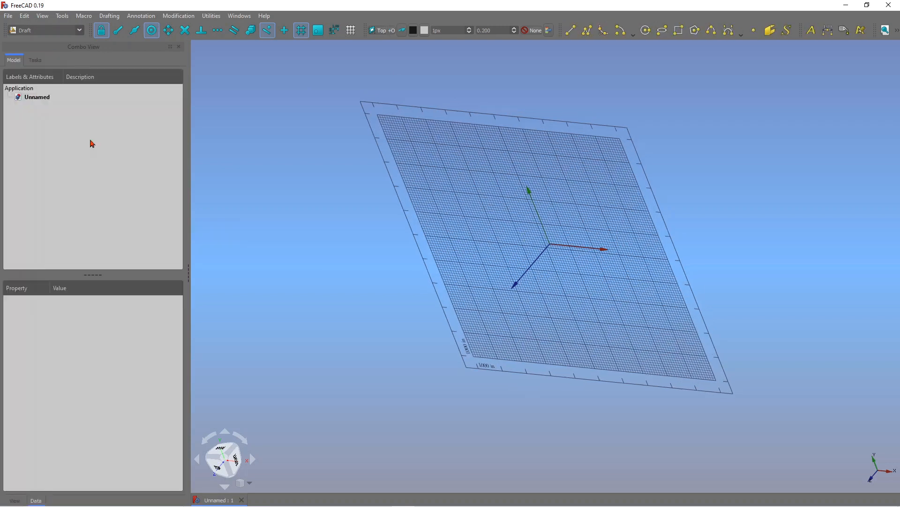
middle_click_drag(542, 300, 565, 338)
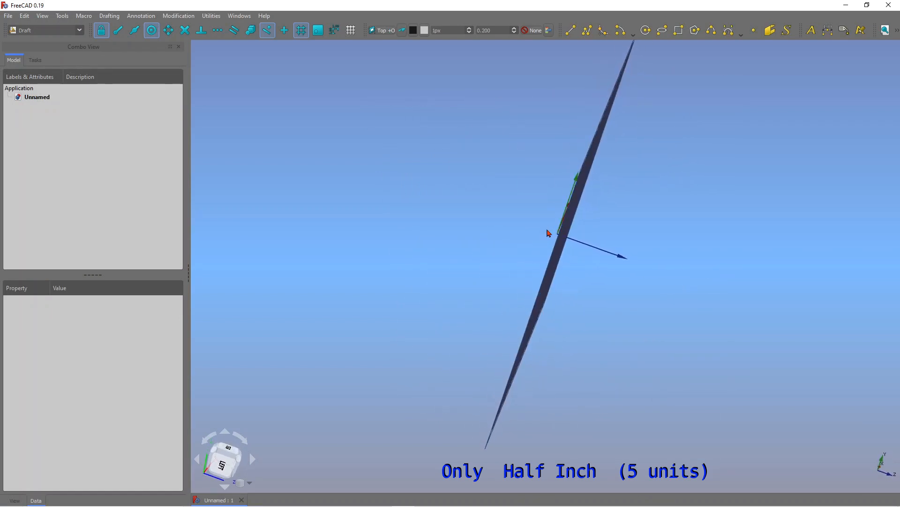
middle_click_drag(548, 233, 509, 237)
scroll(566, 261, "up", 9)
scroll(518, 253, "down", 5)
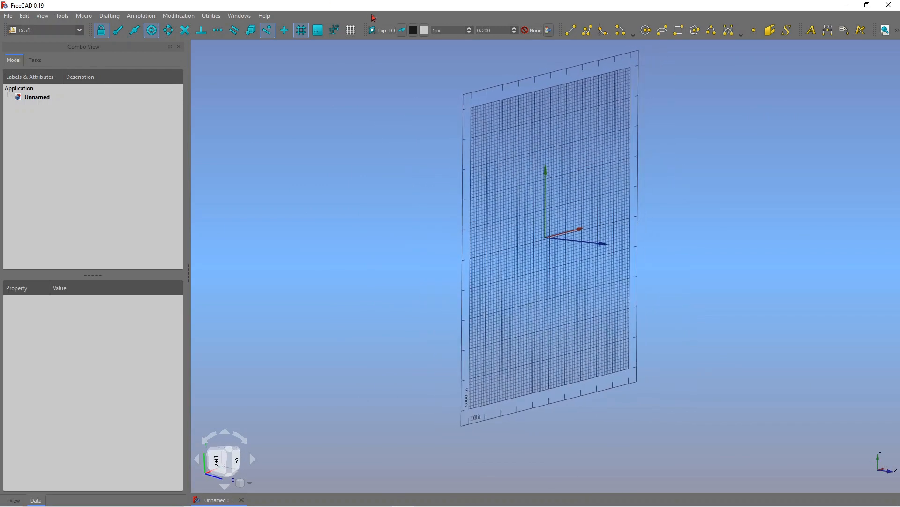
Step: Reset the working plane to Top (XY) with zero offset
left_click(381, 31)
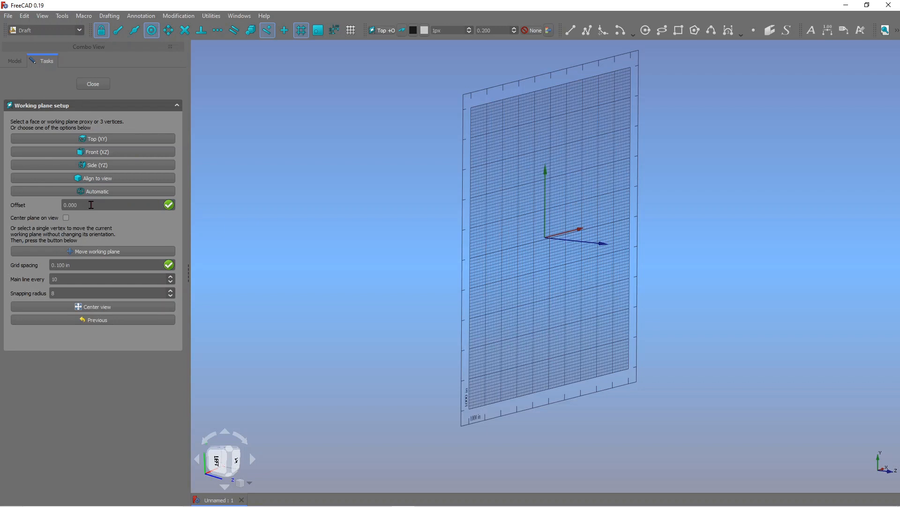
middle_click_drag(544, 254, 625, 257)
left_click(63, 139)
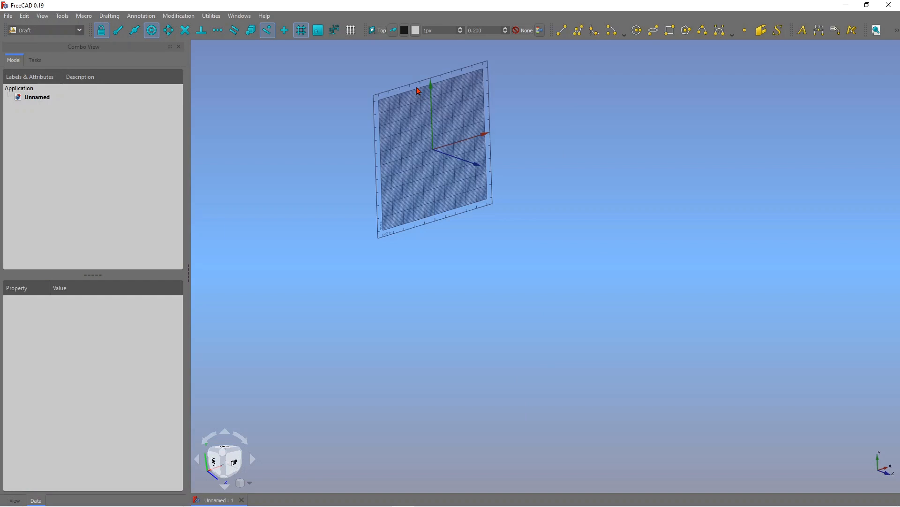
Step: Orient the view to Top and enlarge the grid on the XY working plane
scroll(384, 60, "up", 2)
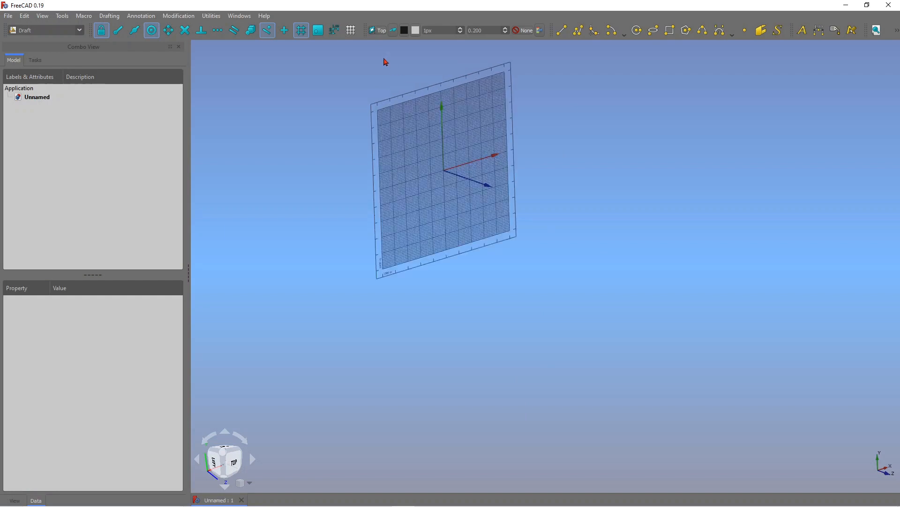
middle_click_drag(528, 234, 460, 213)
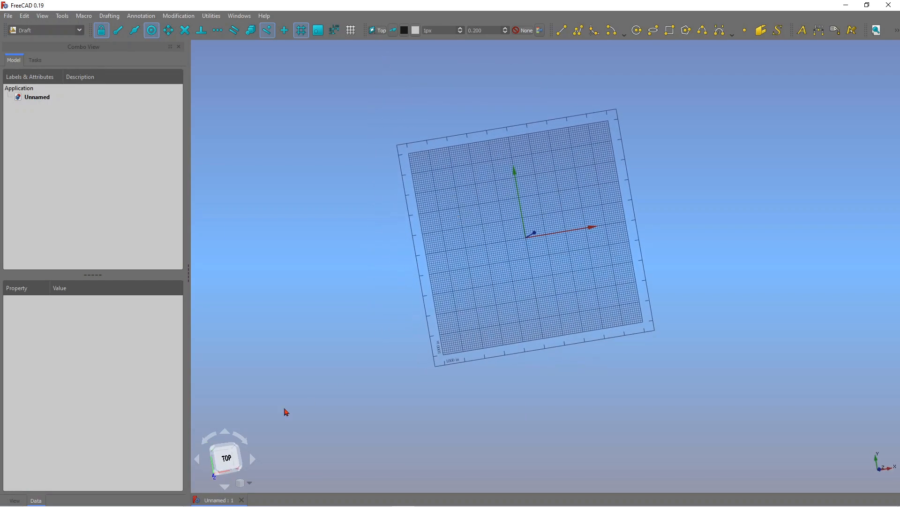
left_click(227, 458)
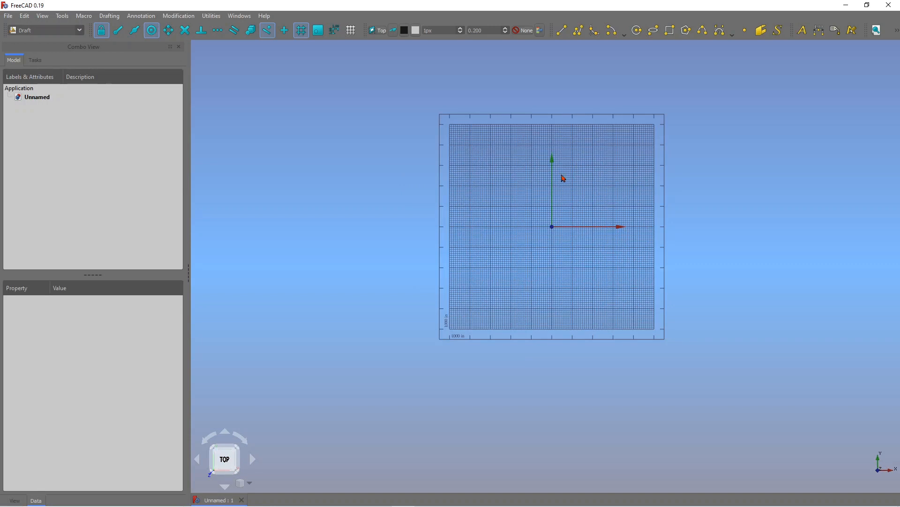
scroll(574, 170, "up", 3)
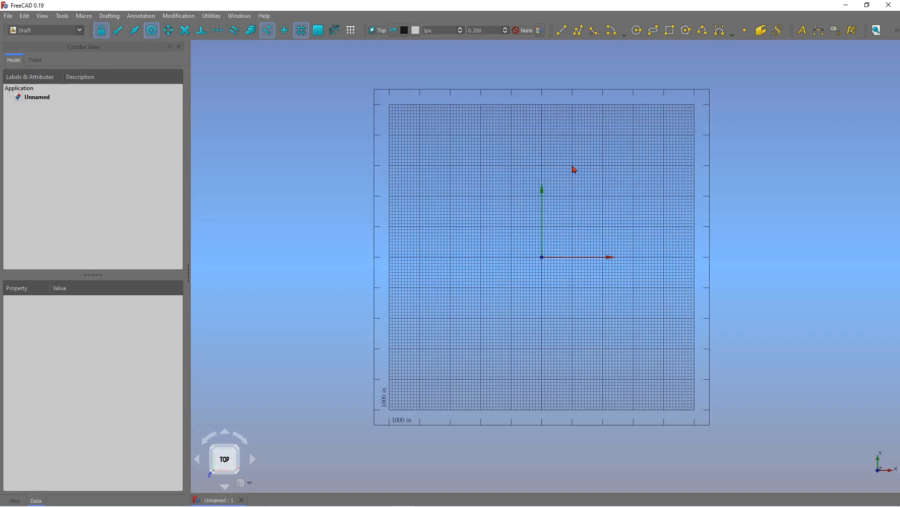
scroll(577, 169, "up", 1)
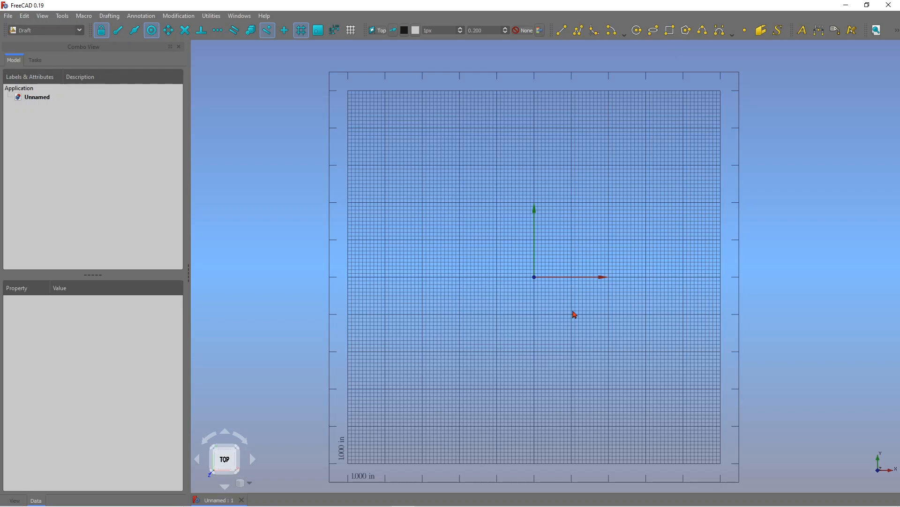
Step: Turn on working plane snapping during a trial Rectangle command, and toggle the snap lock off and back on
left_click(670, 32)
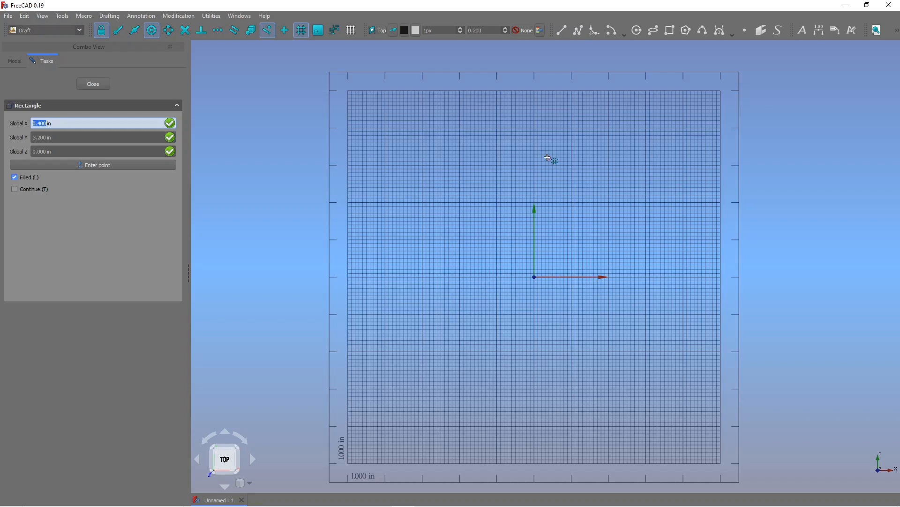
left_click(319, 34)
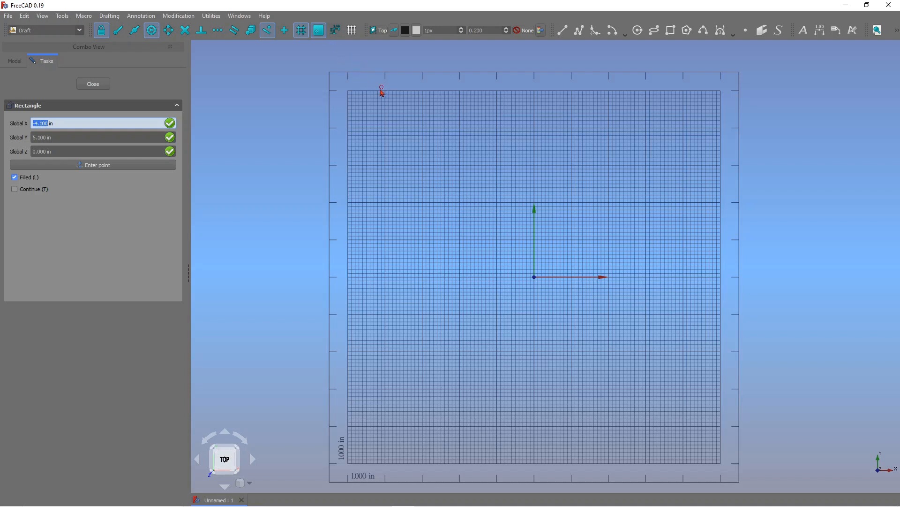
key("Escape")
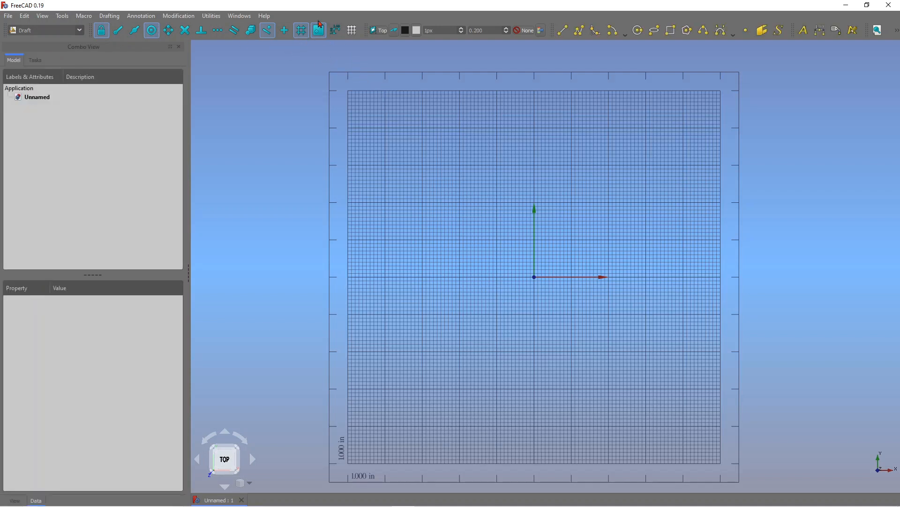
left_click(101, 34)
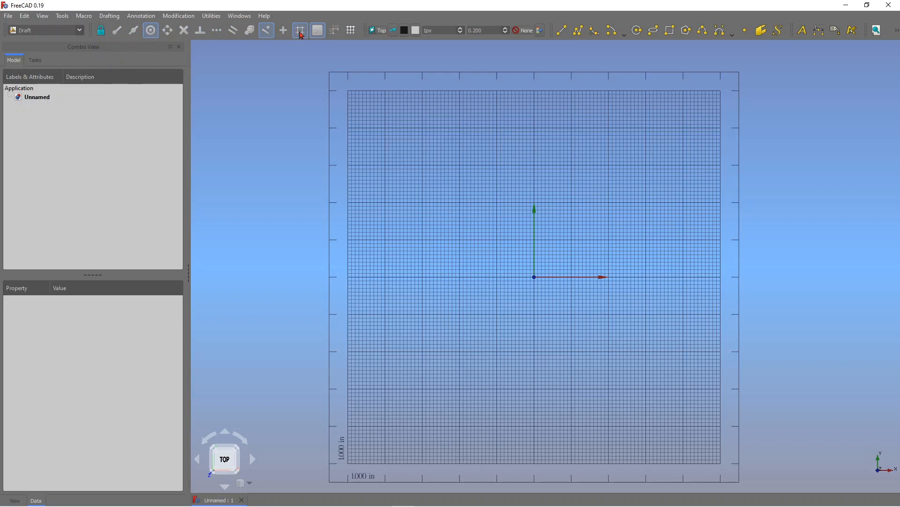
left_click(101, 35)
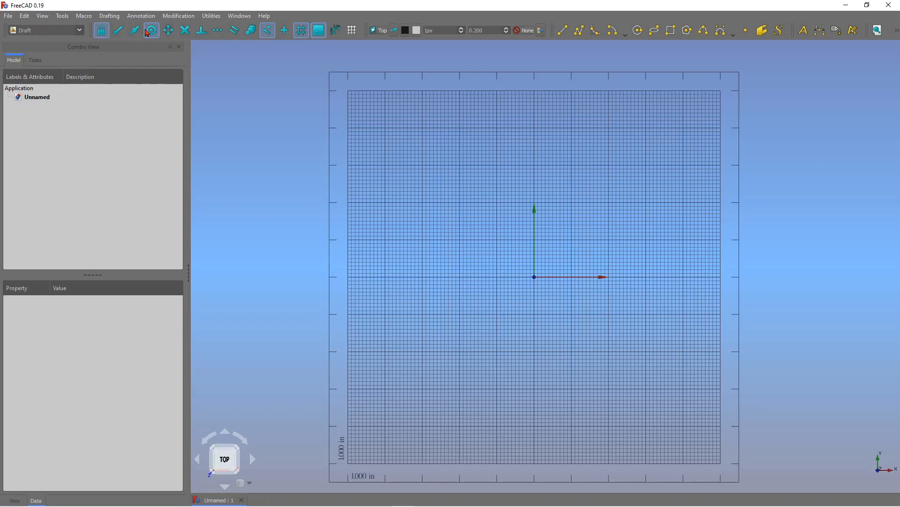
Step: Try Special snapping and turn off the Center, Near, Grid and Working Plane snap modes, keeping only the snap lock on
left_click(252, 32)
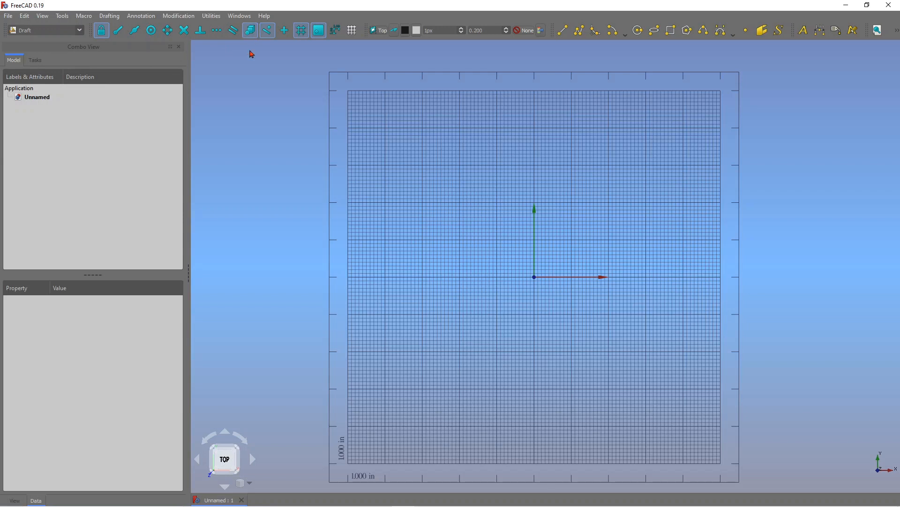
left_click(251, 32)
left_click(267, 32)
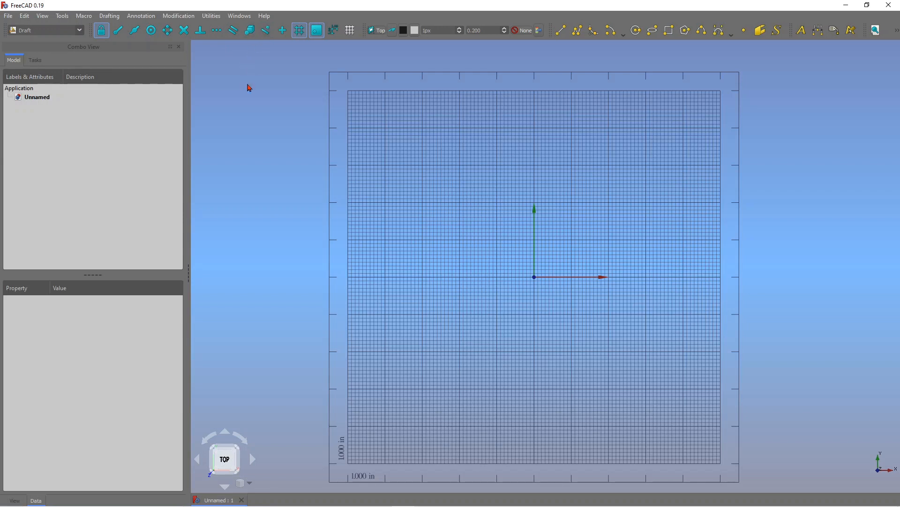
left_click(300, 30)
left_click(314, 31)
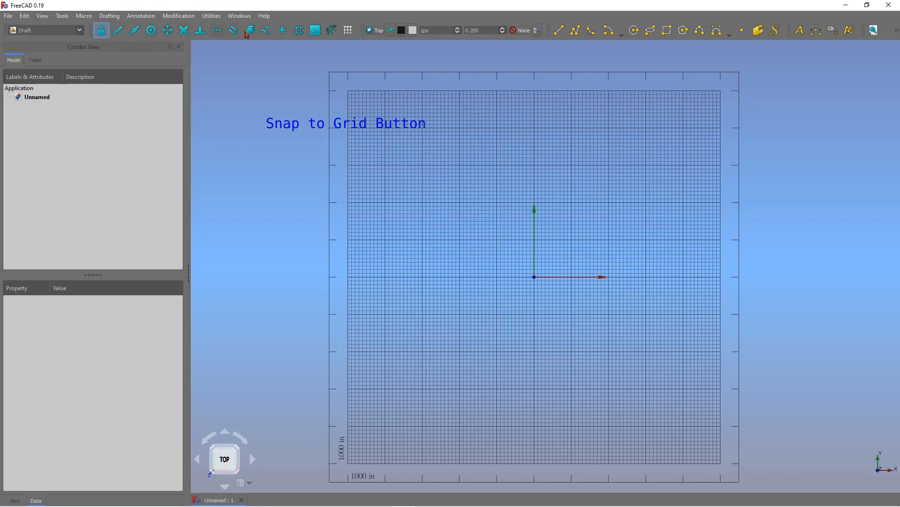
left_click(321, 31)
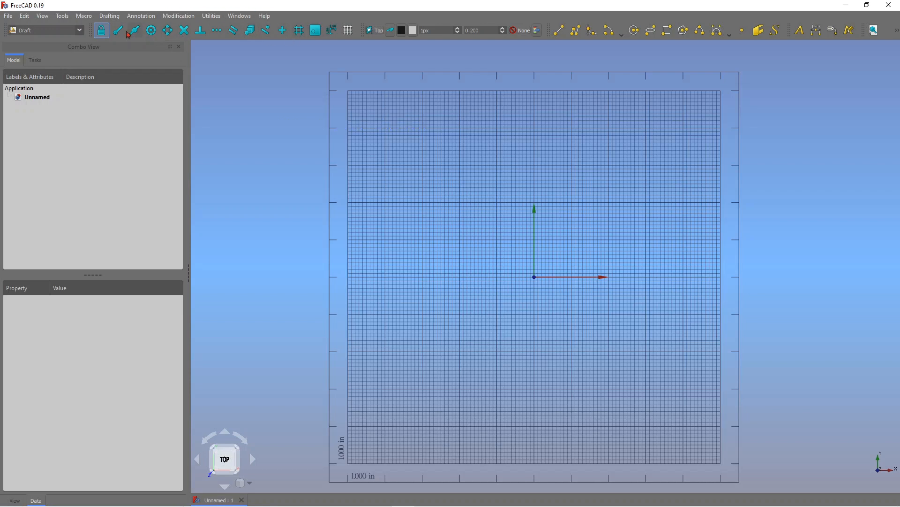
Step: Turn on working plane snapping while trying point placement with the Rectangle tool, and close the tool
left_click(667, 31)
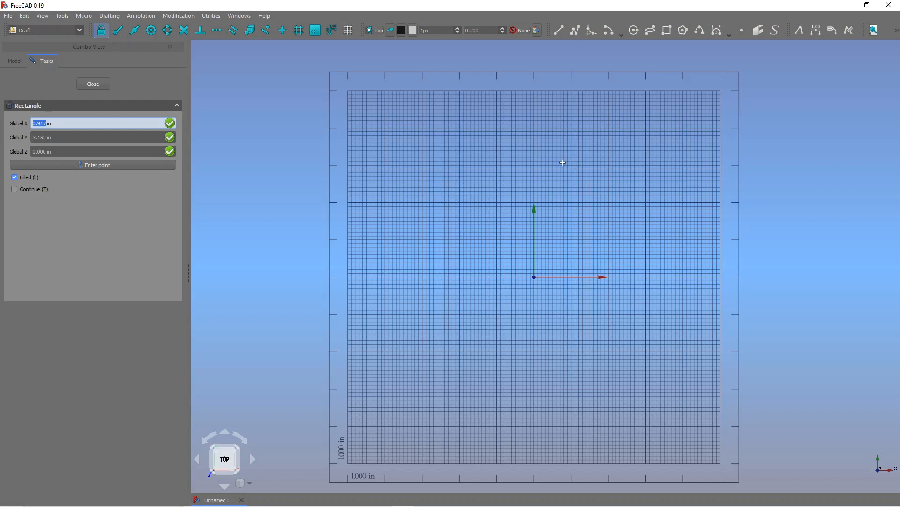
left_click(315, 32)
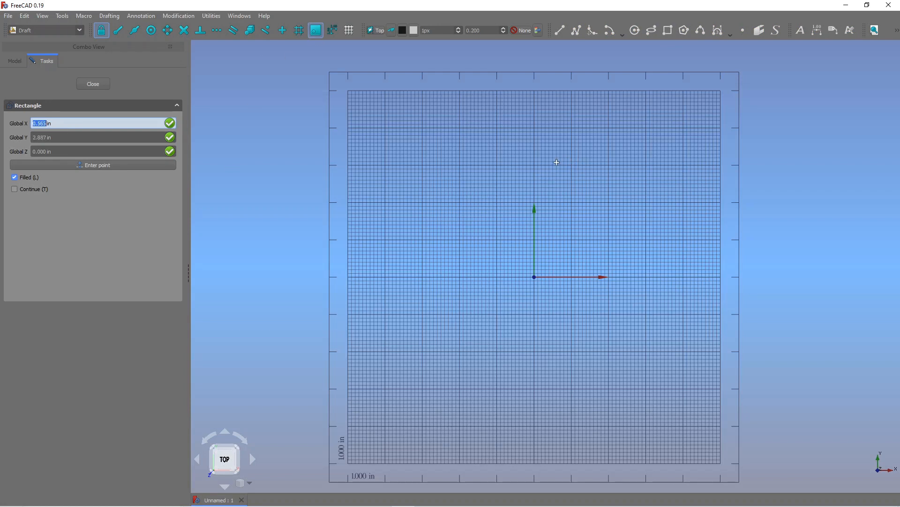
left_click(100, 85)
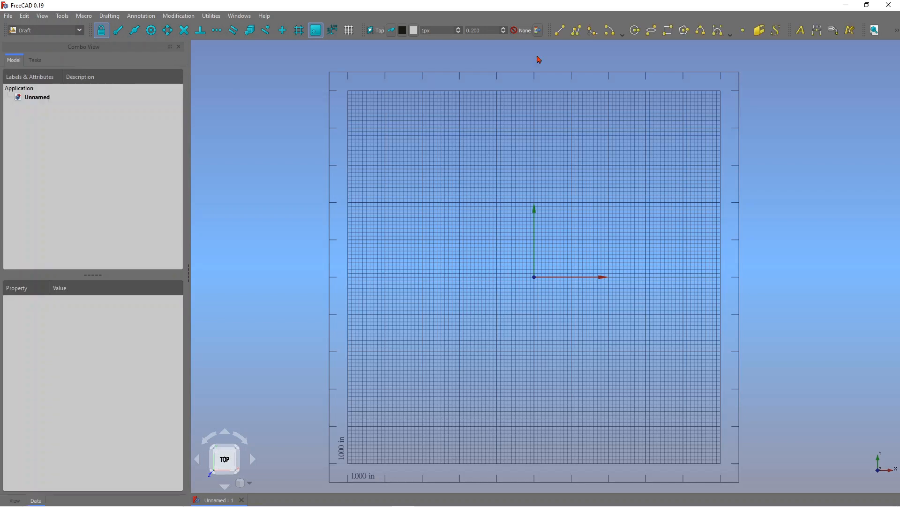
Step: Restart the Rectangle tool, try Endpoint and Near snapping, and turn on Grid snapping
left_click(668, 31)
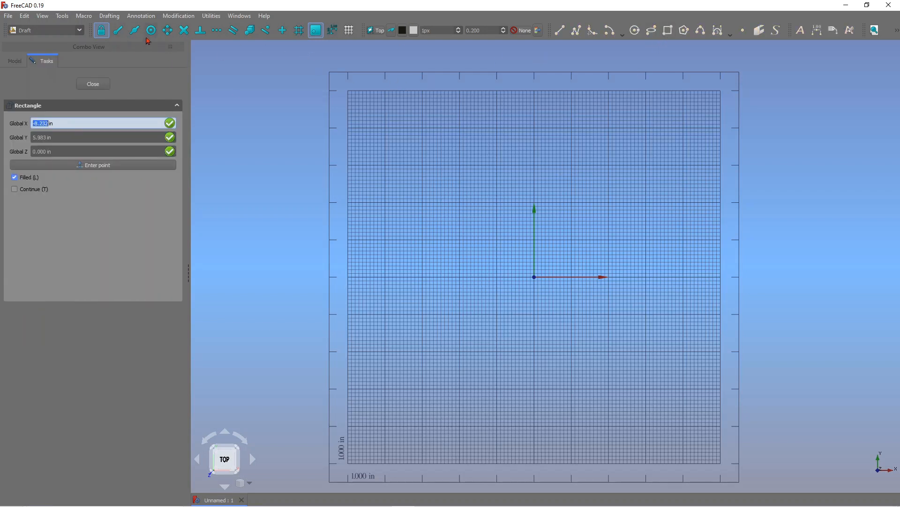
left_click(117, 32)
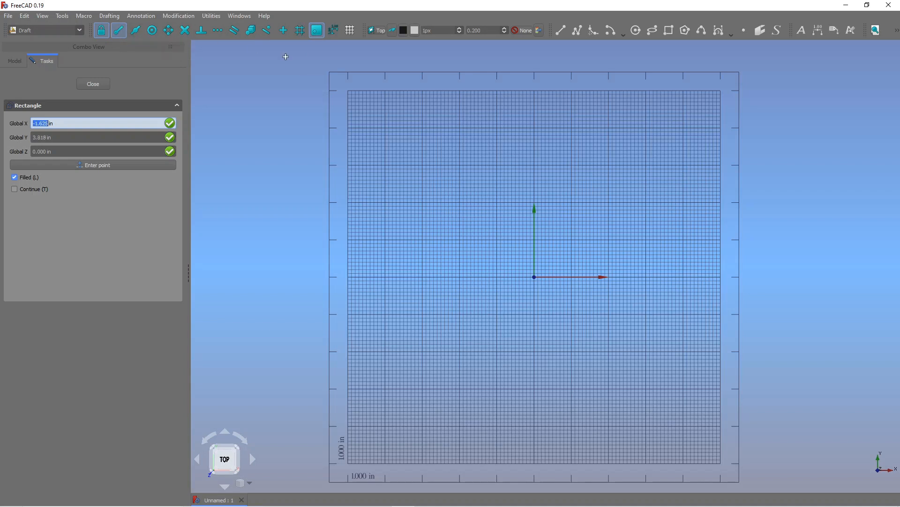
left_click(267, 33)
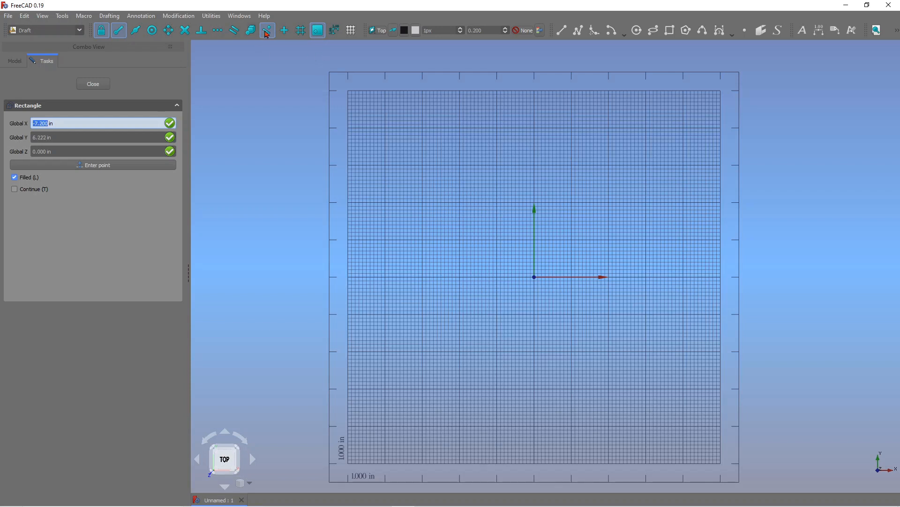
left_click(266, 34)
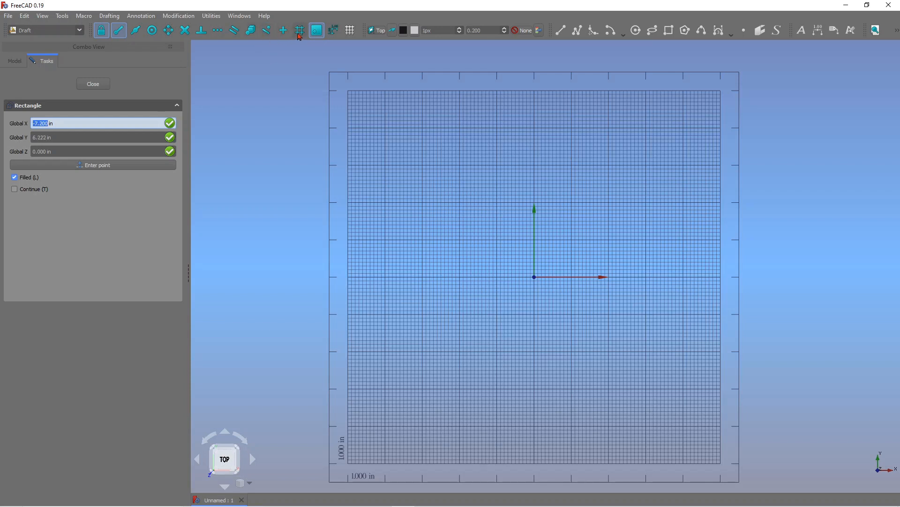
left_click(300, 30)
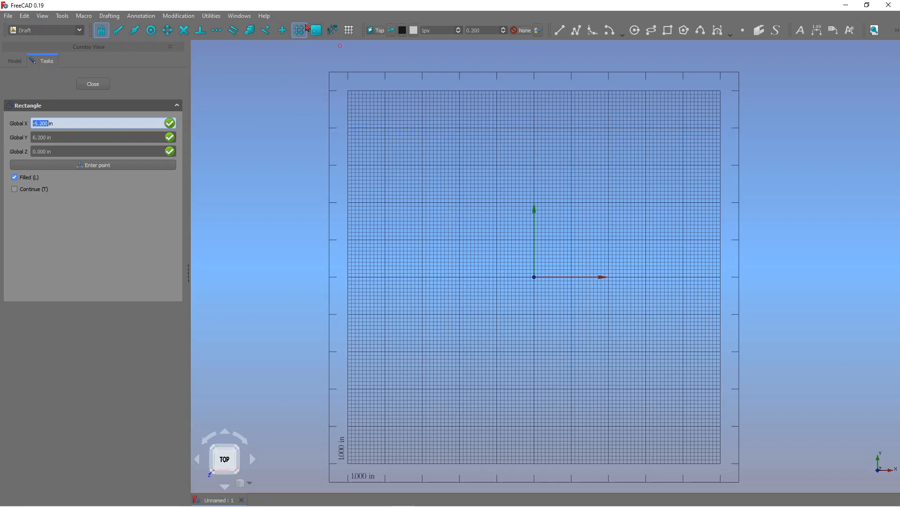
Step: Draw a filled 3 by 2.5 in rectangle from grid point X 1 in, Y 3 in, and undo it
left_click(571, 165)
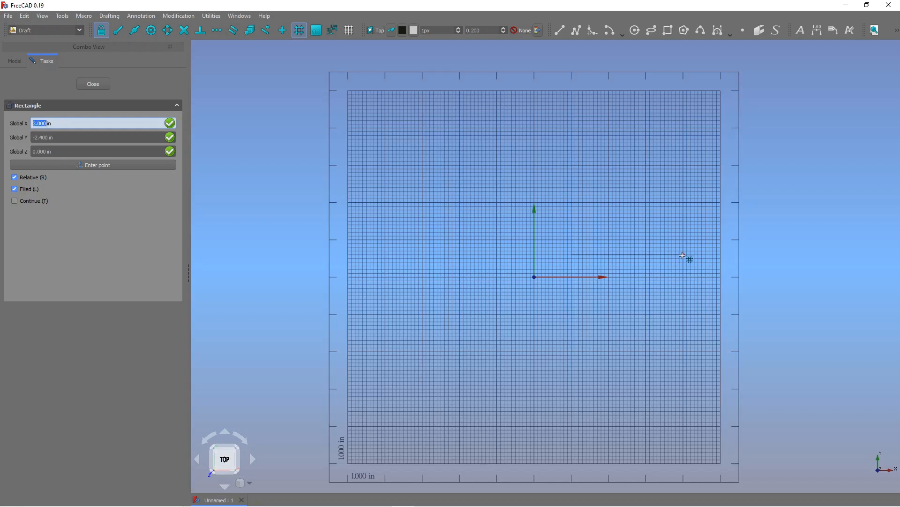
left_click(684, 258)
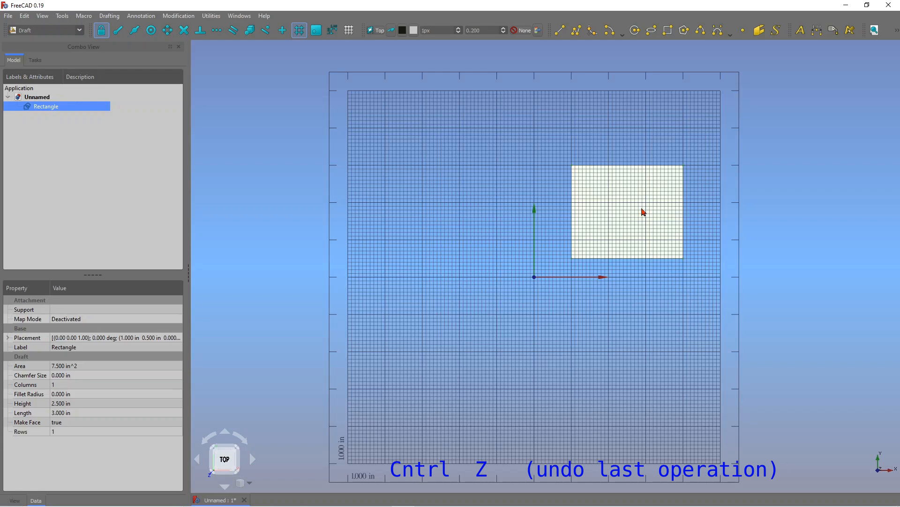
key("ctrl+z")
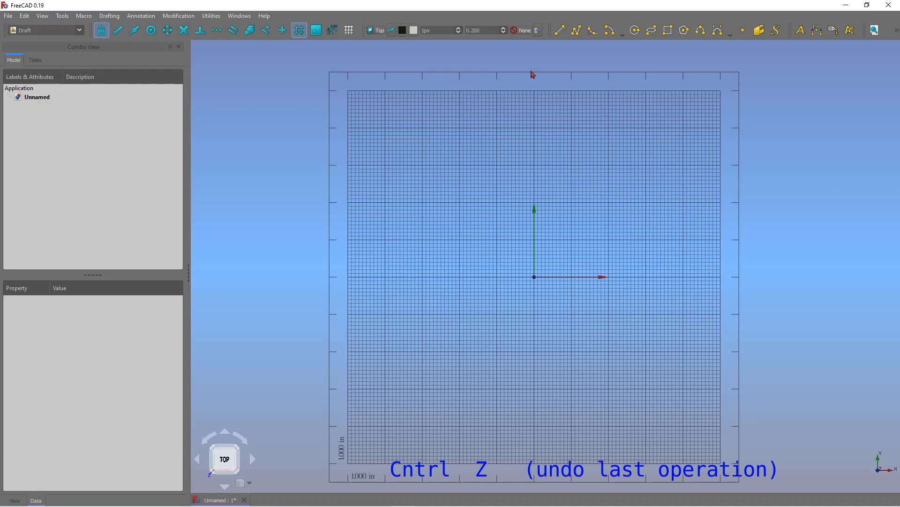
Step: Draw a filled rectangle 3.3 in long and 2.3 in high, snapped to the grid, with its upper-left corner on the Y axis at 3.8 in
left_click(669, 30)
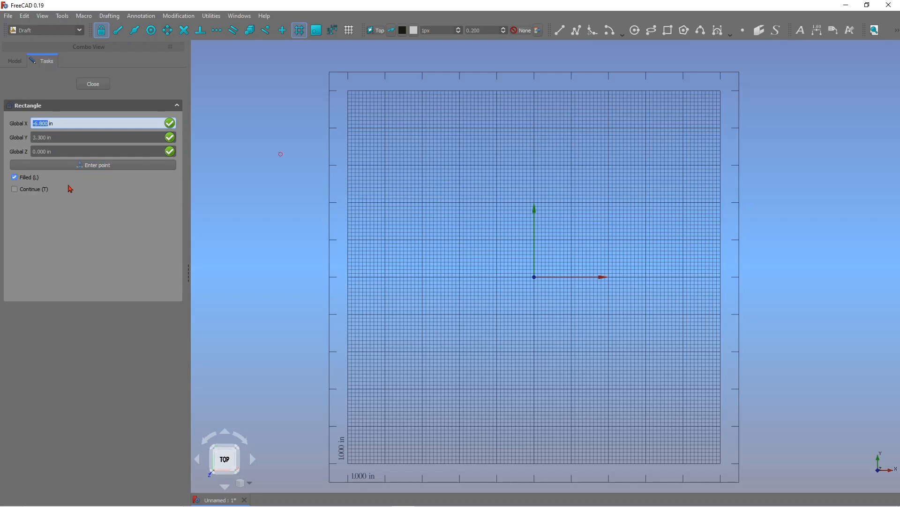
left_click(534, 136)
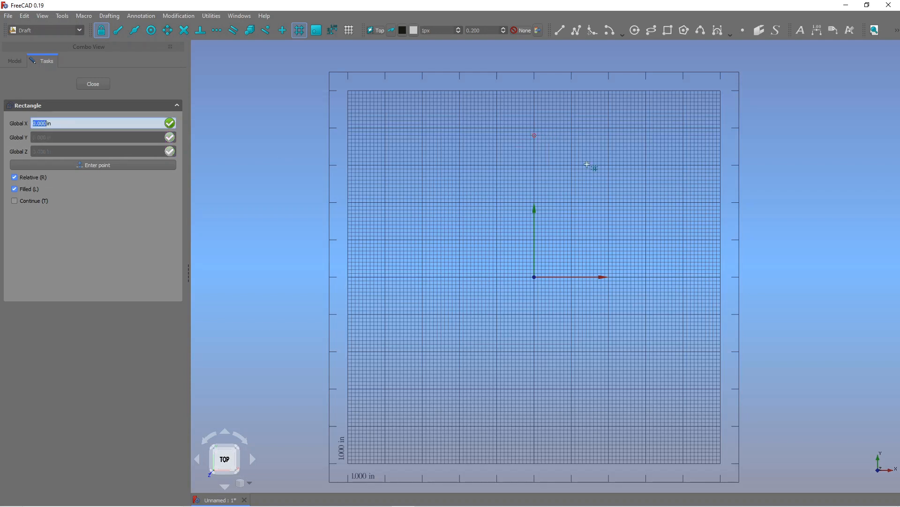
left_click(658, 222)
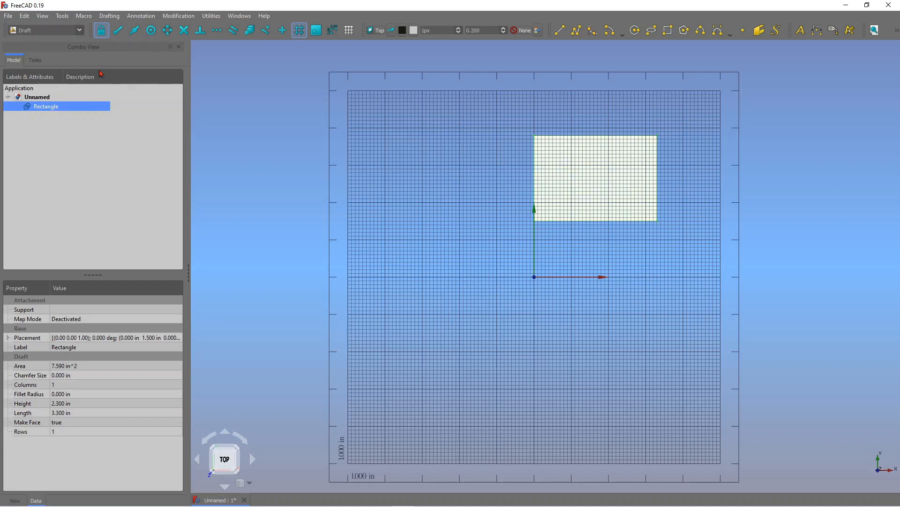
Step: Switch to the Part Design workbench and create a new body in the document
left_click(73, 31)
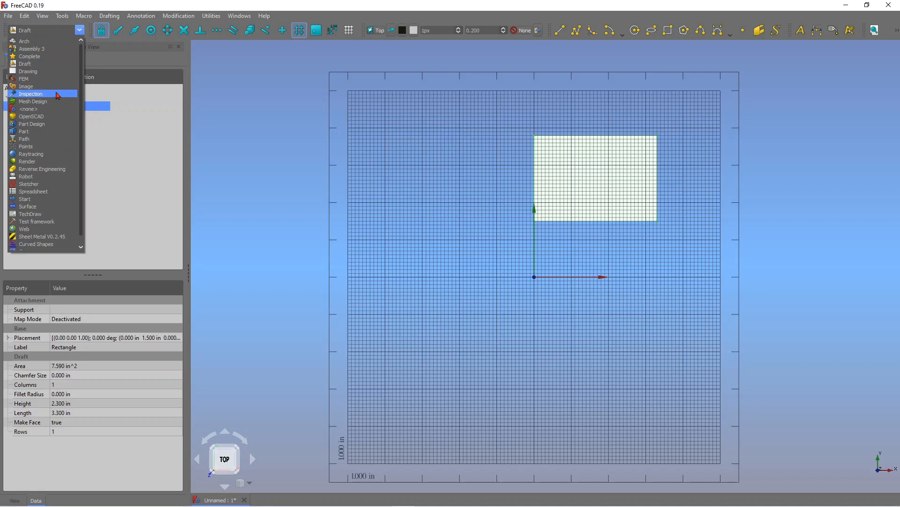
left_click(46, 124)
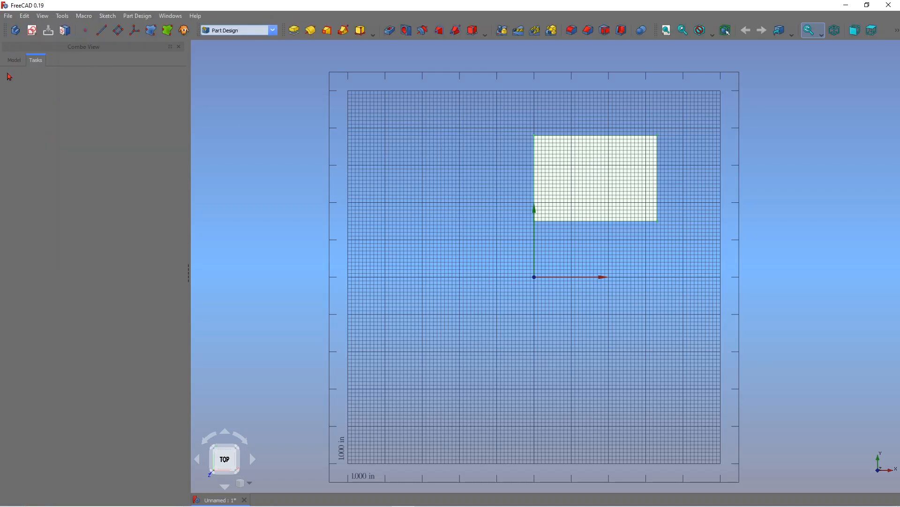
left_click(12, 62)
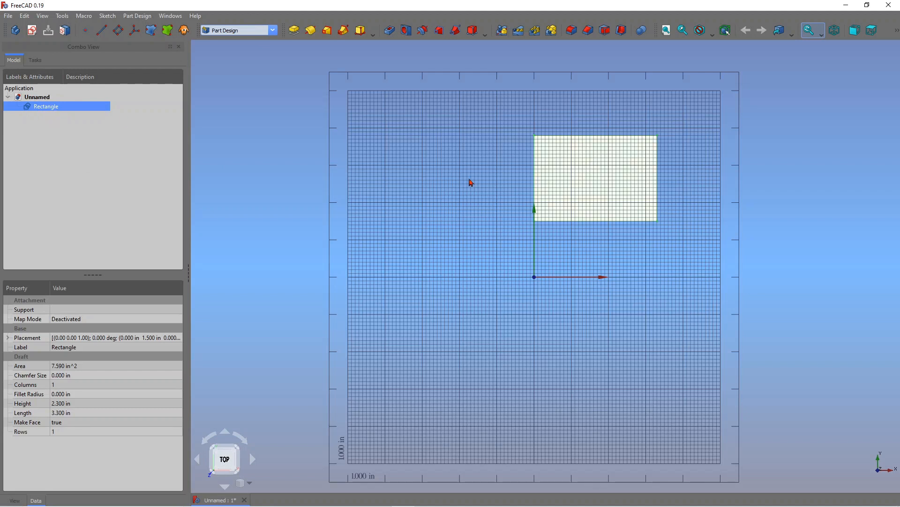
left_click(34, 98)
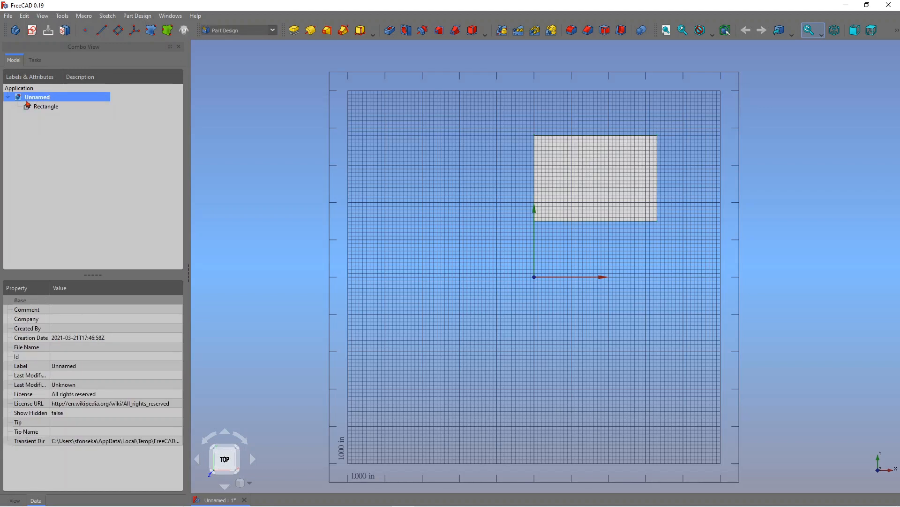
left_click(15, 31)
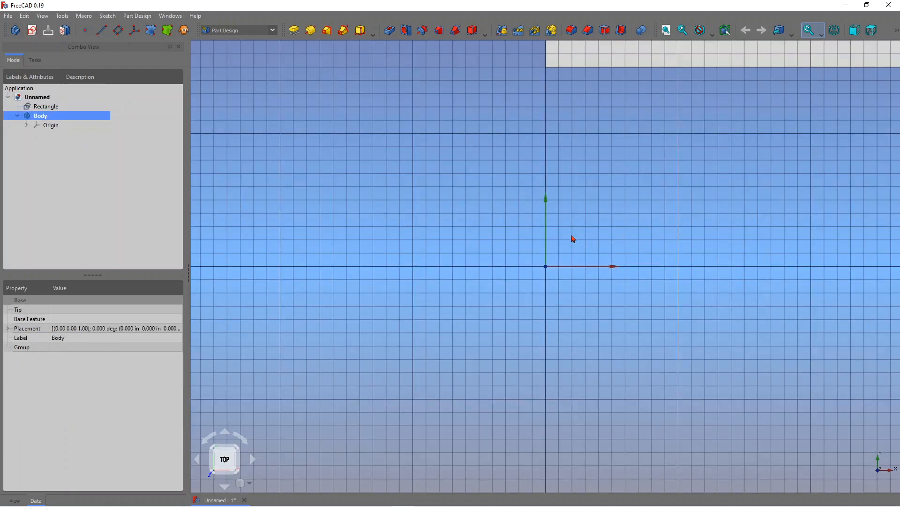
Step: Pad the drawn rectangle 1 in within the new body
scroll(573, 239, "down", 5)
scroll(571, 244, "down", 2)
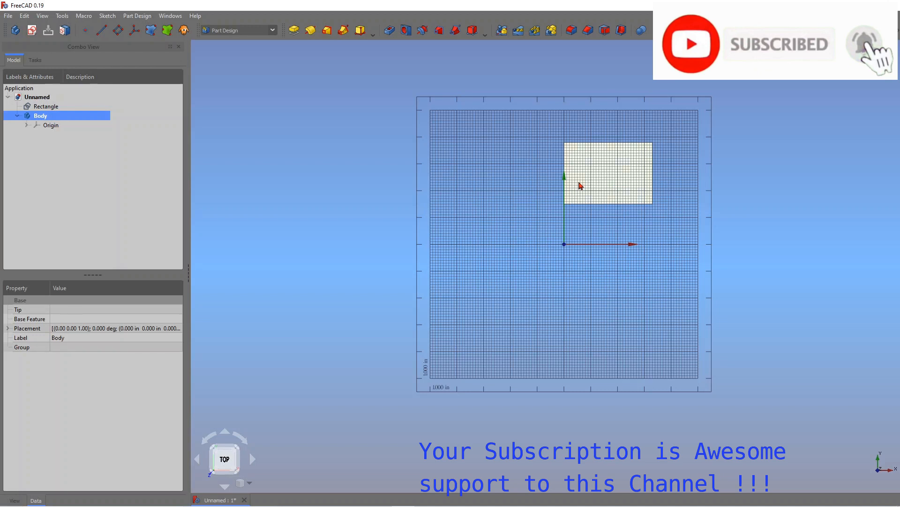
left_click(579, 187)
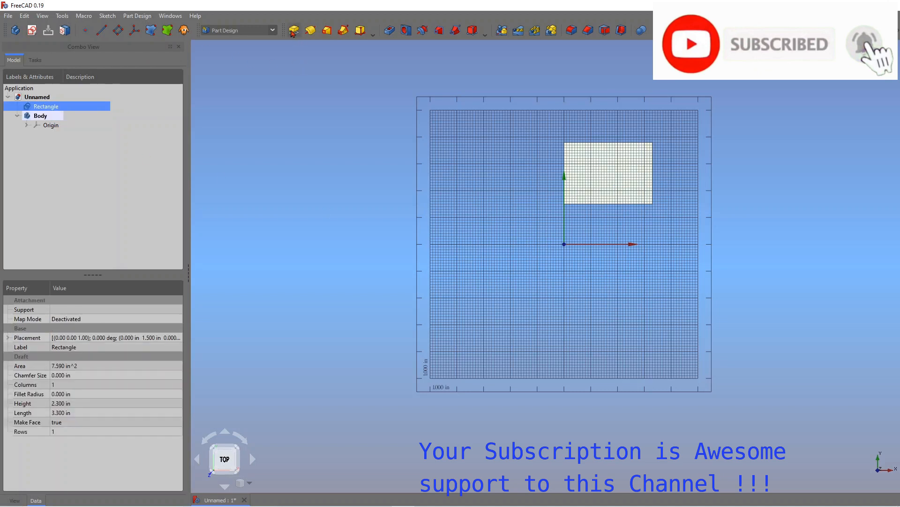
left_click(294, 30)
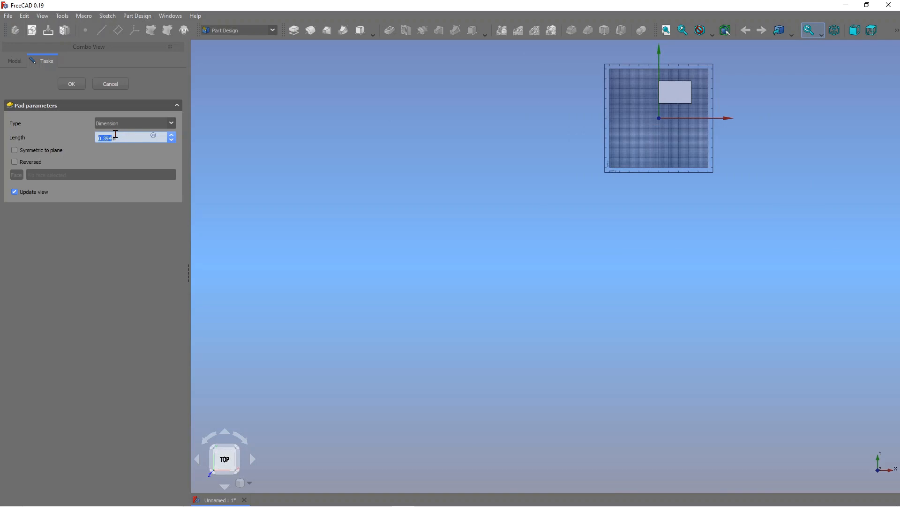
key("Return")
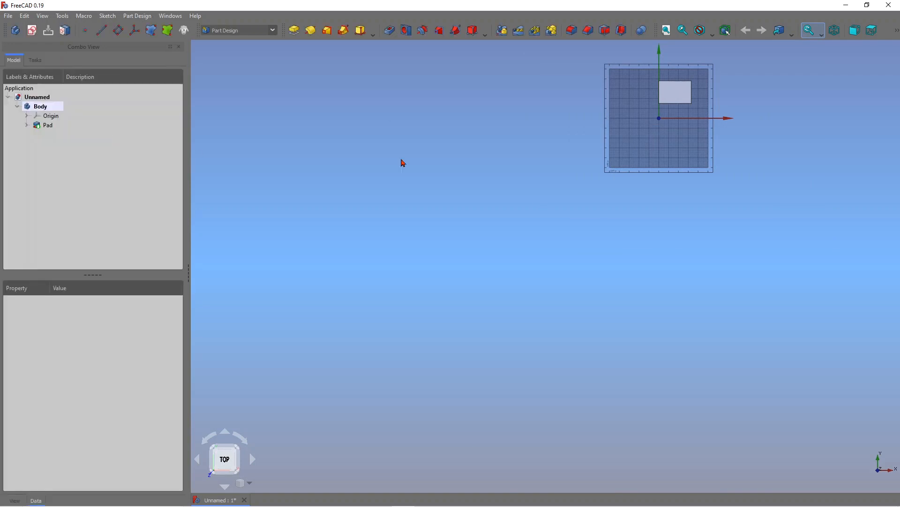
Step: Switch to the Draft workbench and view the padded rectangle from the top
scroll(664, 86, "up", 5)
middle_click_drag(625, 113, 518, 269)
middle_click_drag(593, 271, 666, 217)
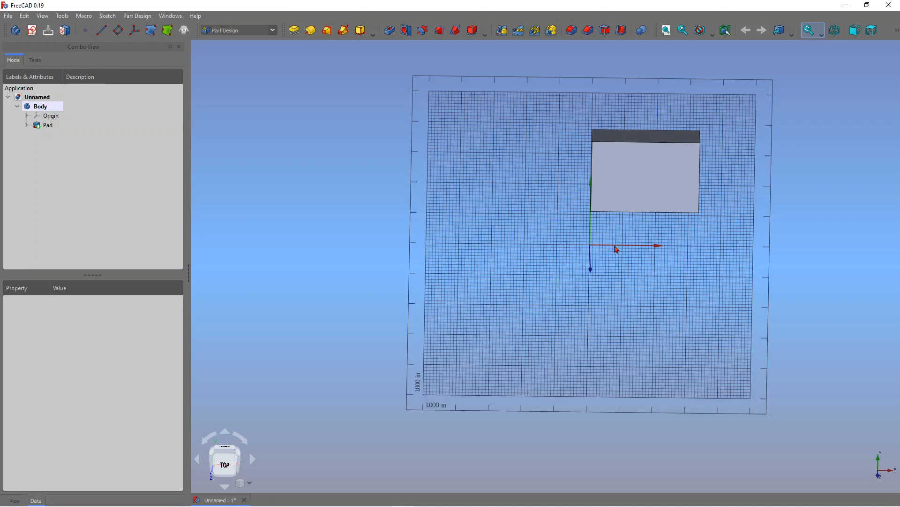
middle_click_drag(617, 248, 627, 225)
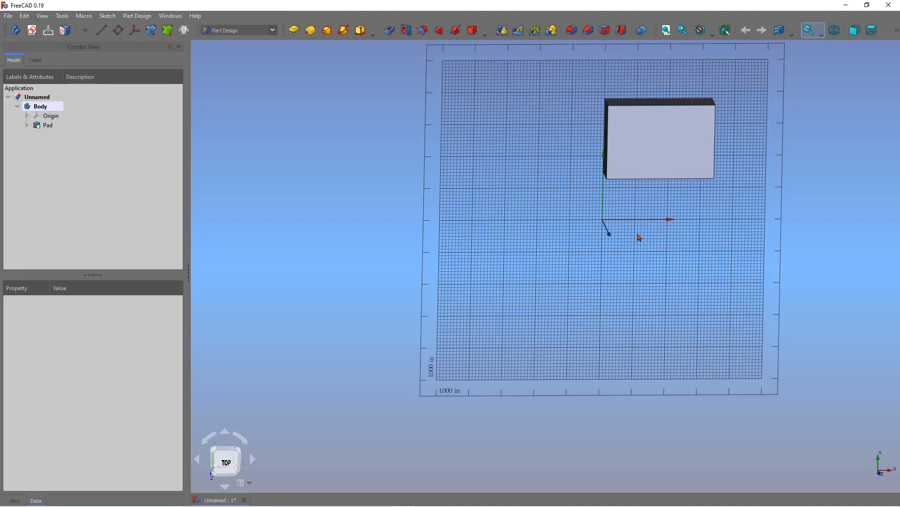
middle_click_drag(590, 231, 583, 243)
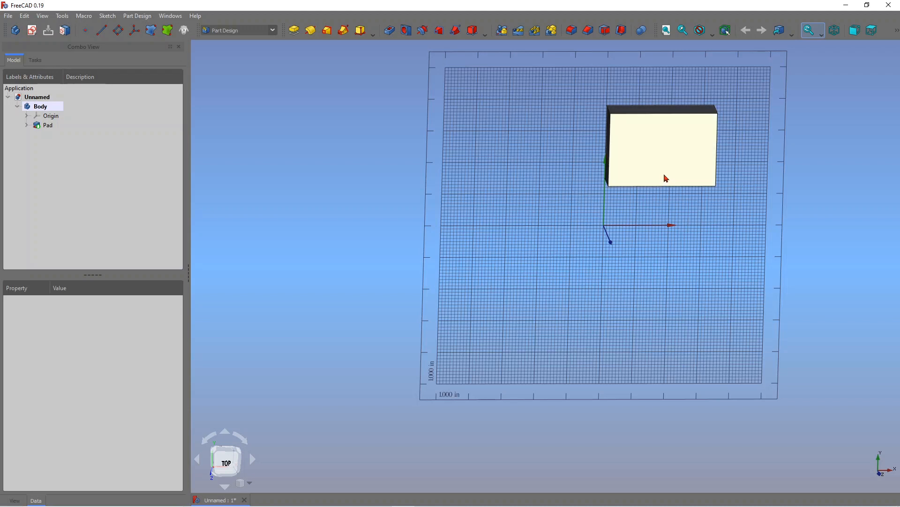
middle_click_drag(622, 209, 561, 200)
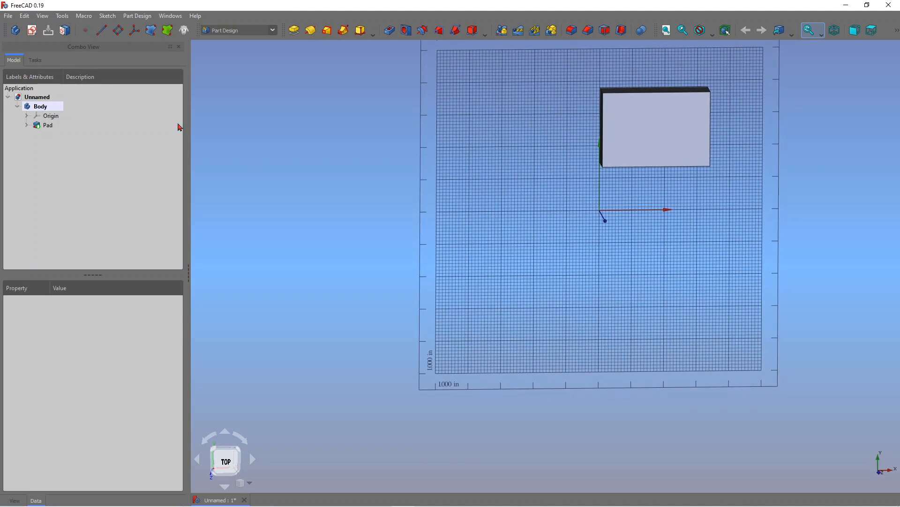
left_click(273, 30)
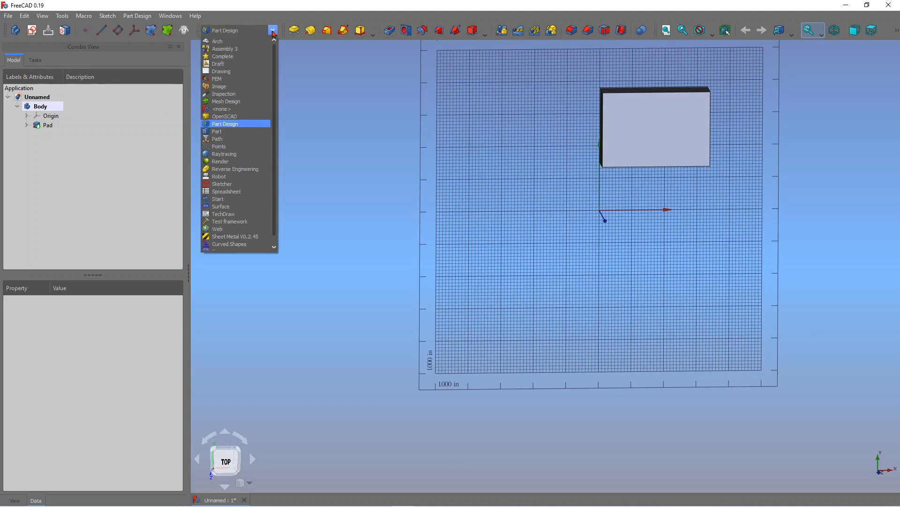
left_click(237, 64)
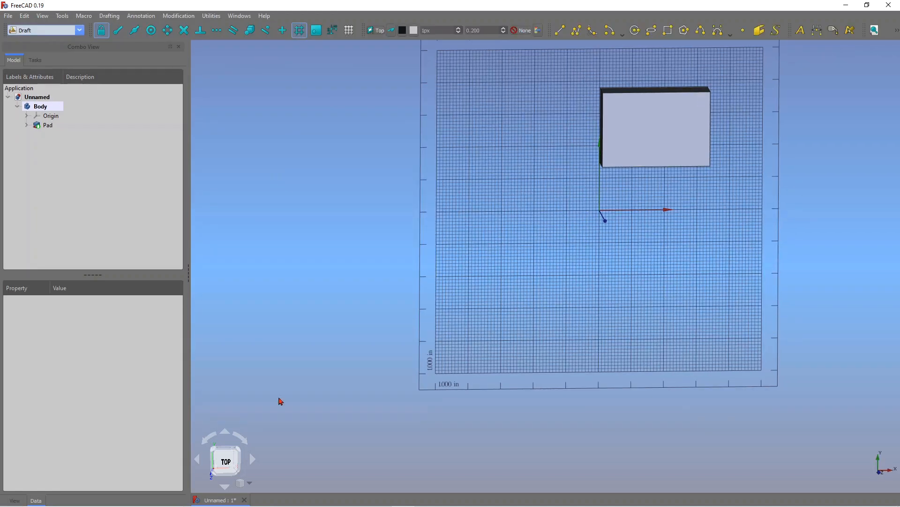
left_click(226, 465)
scroll(622, 53, "down", 3)
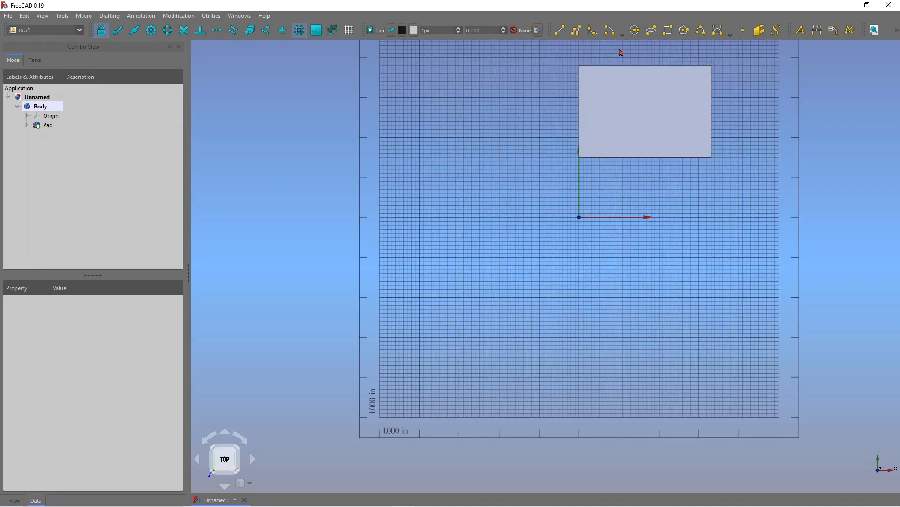
scroll(623, 52, "up", 5)
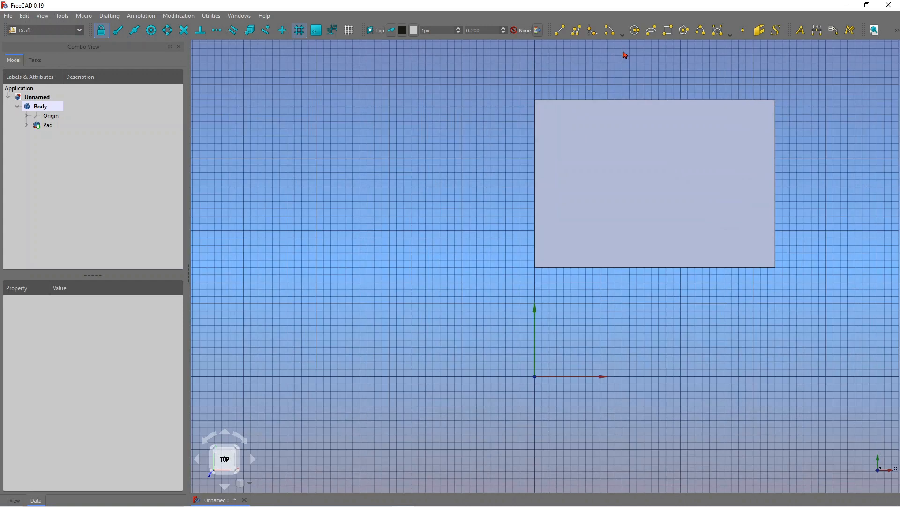
scroll(607, 95, "down", 3)
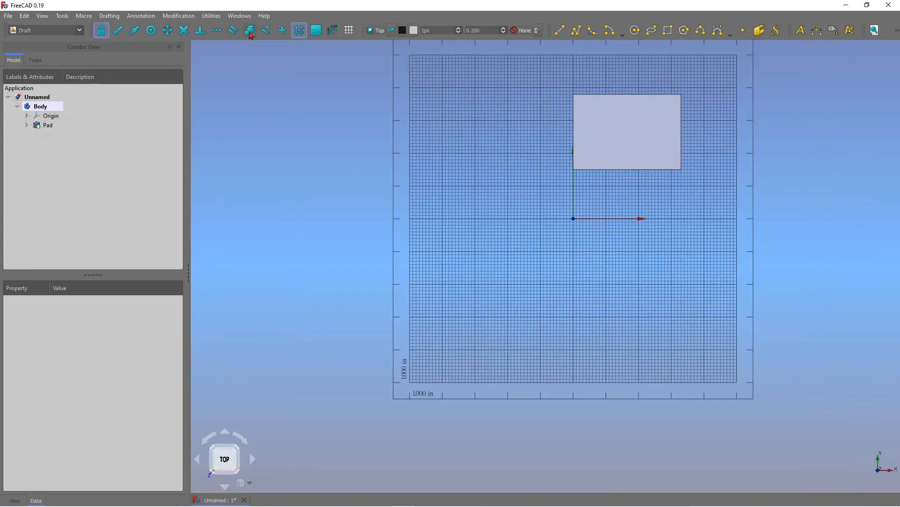
scroll(601, 65, "up", 2)
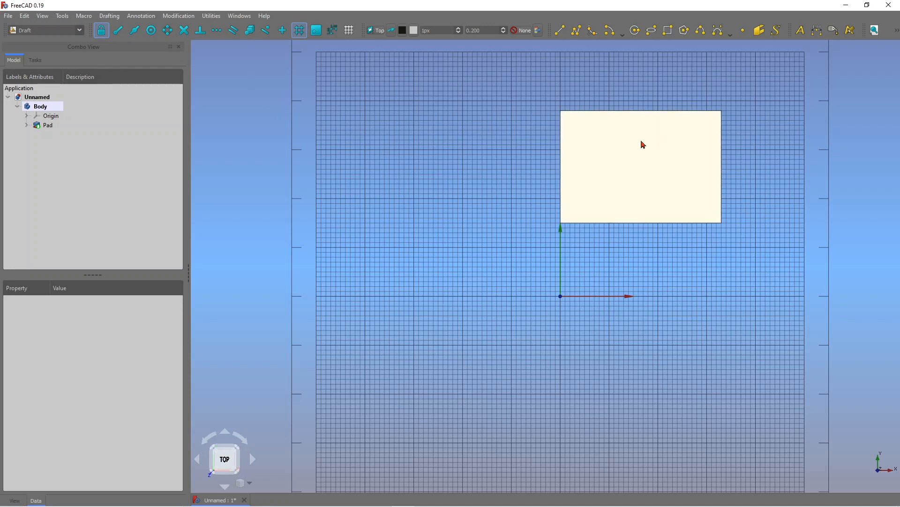
scroll(476, 162, "down", 1)
scroll(502, 77, "down", 1)
scroll(498, 59, "up", 2)
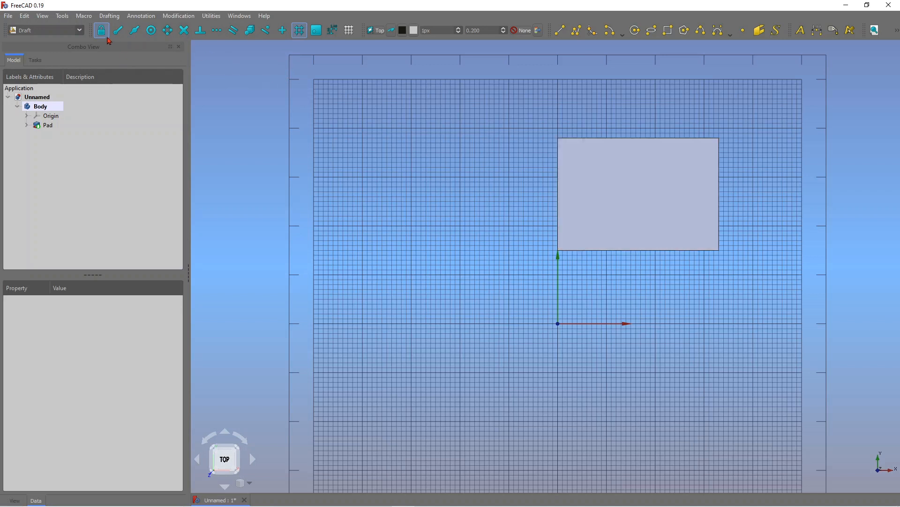
Step: Turn on Special snapping, cancel a trial rectangle on the pad's top face, and turn on Near snapping
left_click(246, 34)
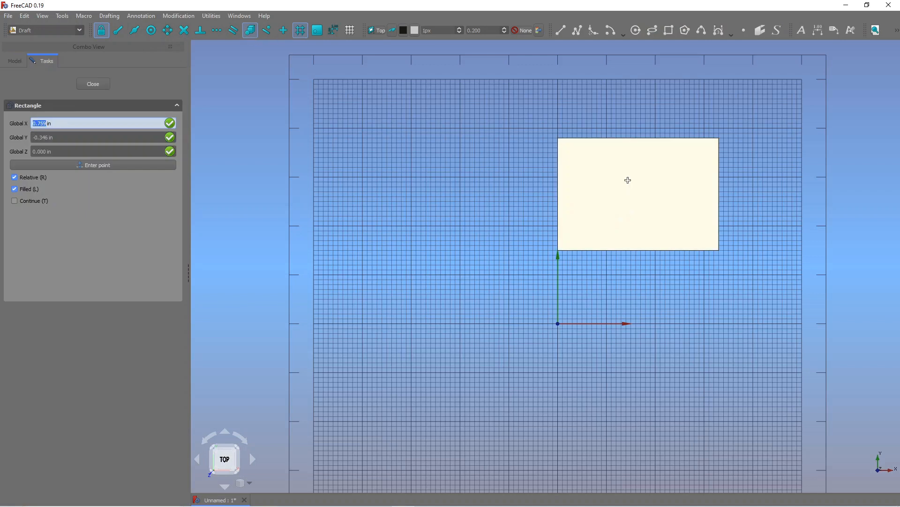
key("Escape")
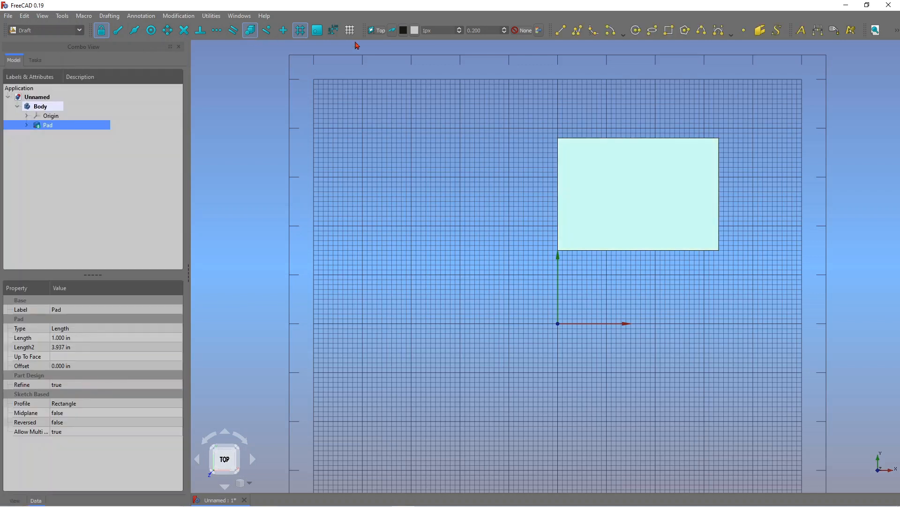
left_click(266, 31)
Step: Draw a filled rectangle about 1.79 in long and 0.93 in high on the pad's top face
left_click(669, 31)
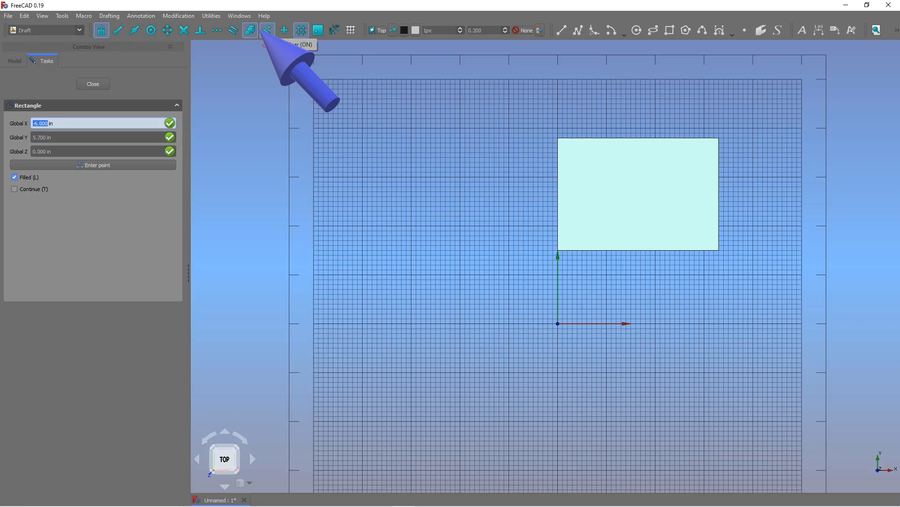
left_click(592, 168)
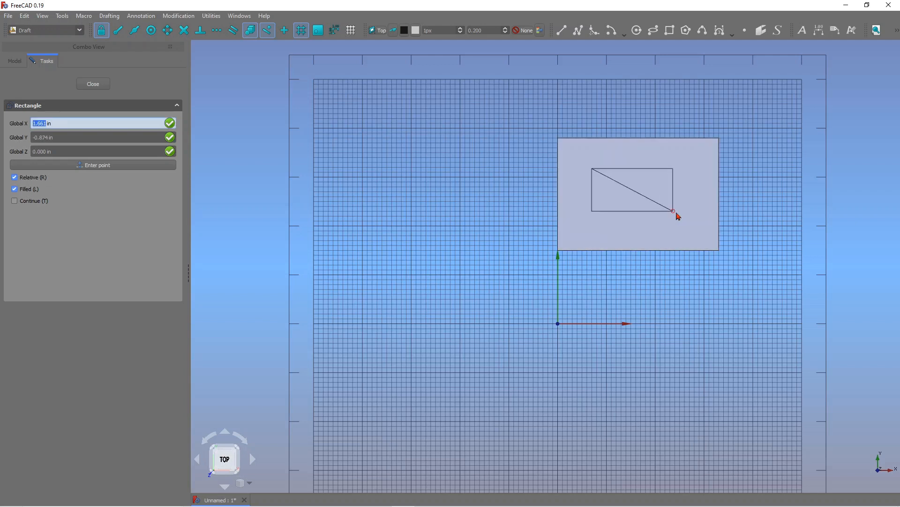
left_click(681, 215)
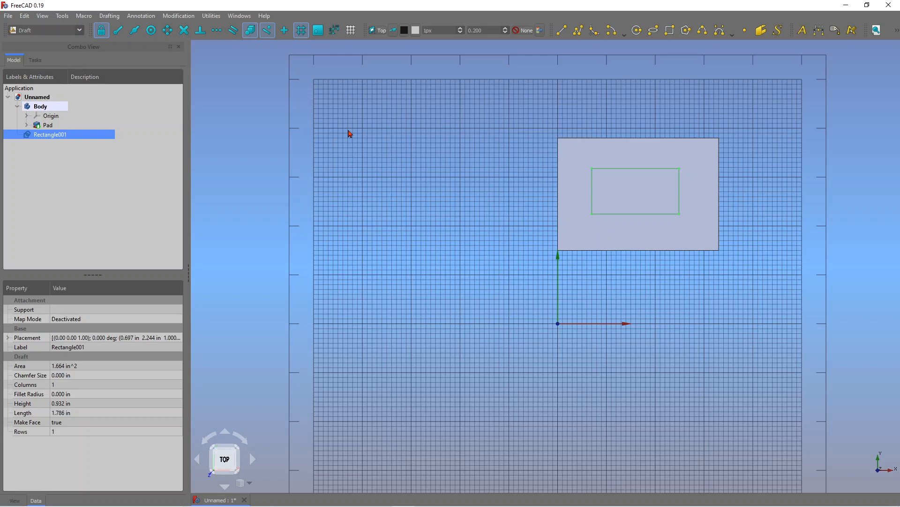
Step: Switch to the Part Design workbench and pad the smaller rectangle 1 in
left_click(79, 31)
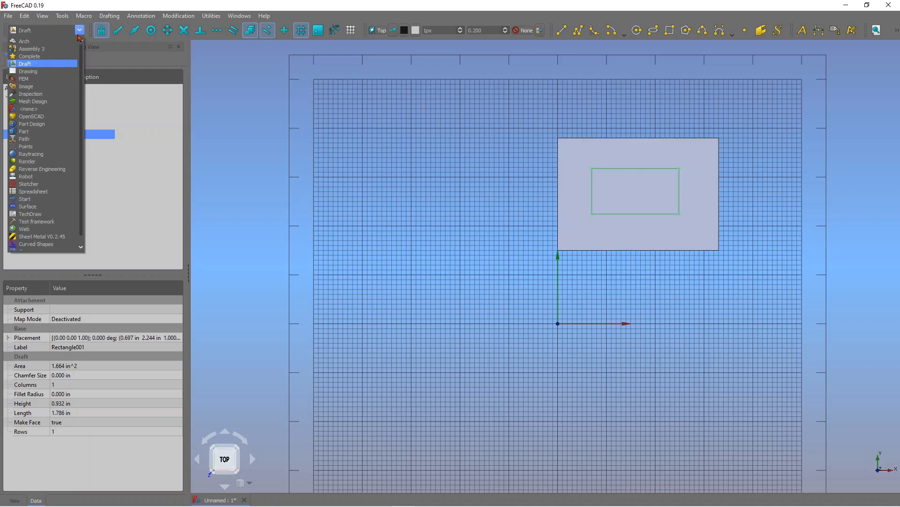
left_click(39, 126)
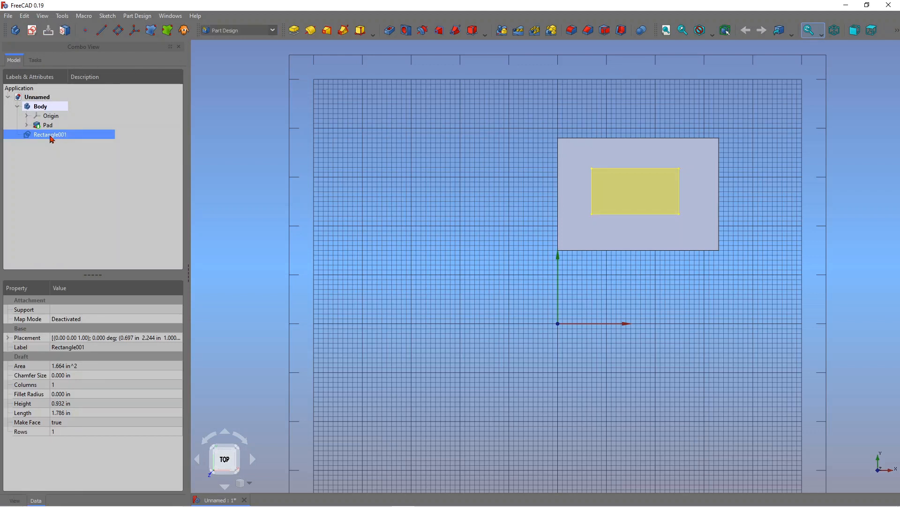
left_click(294, 31)
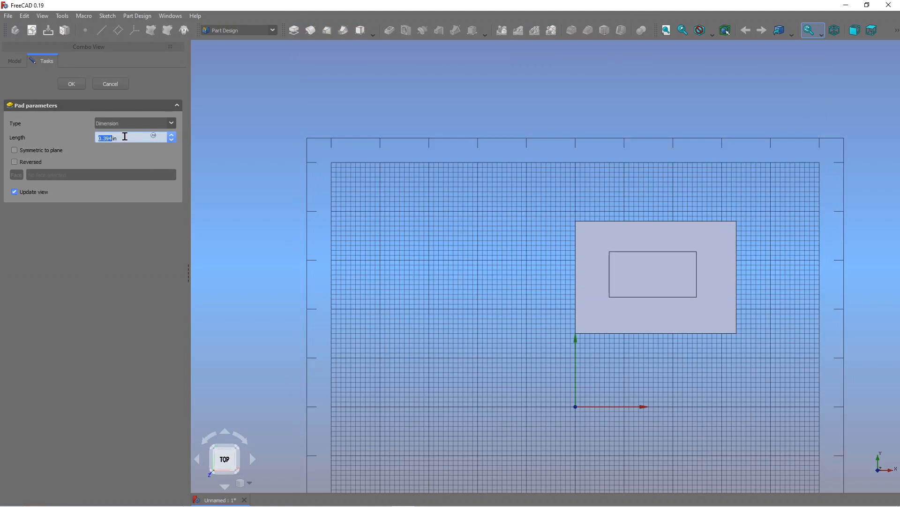
type("1")
key("Return")
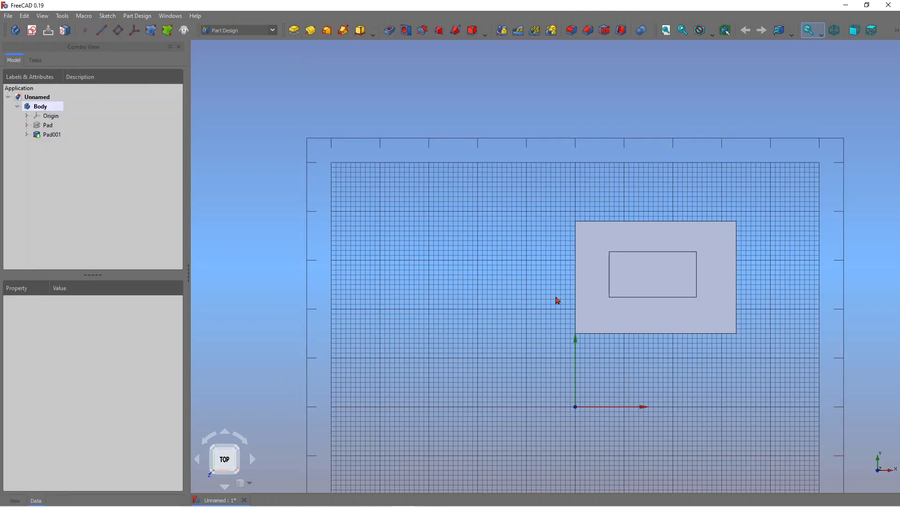
Step: Examine the two stacked pads, hiding the body and showing it again to check that both belong to it
middle_click_drag(620, 295, 712, 331)
middle_click_drag(710, 328, 653, 316)
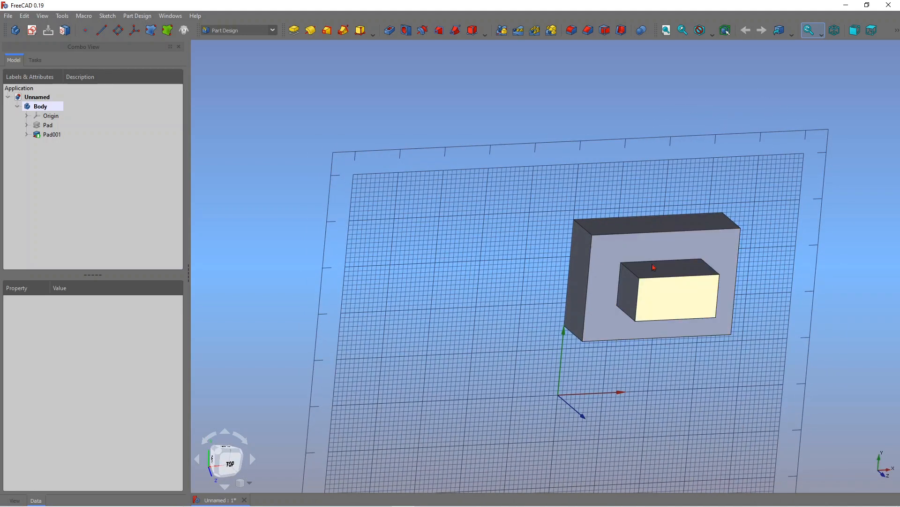
middle_click_drag(661, 302, 647, 243)
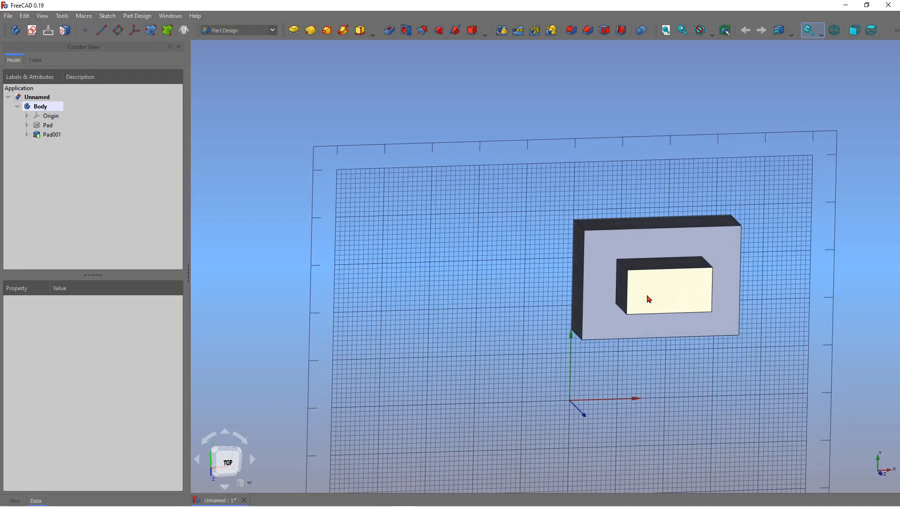
left_click(40, 107)
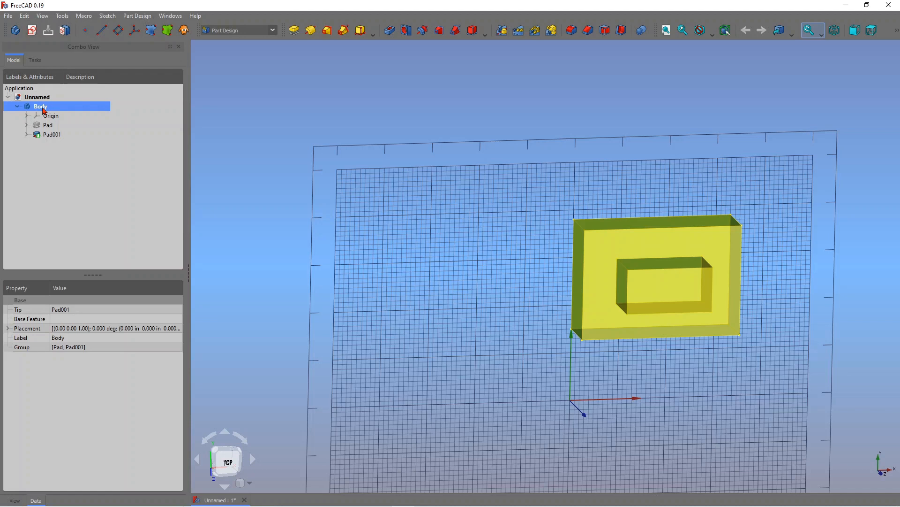
key("space")
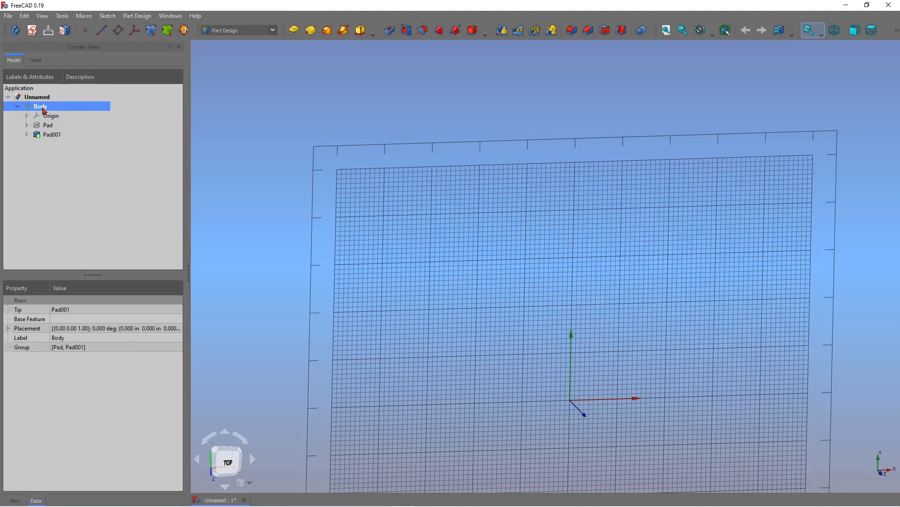
key("space")
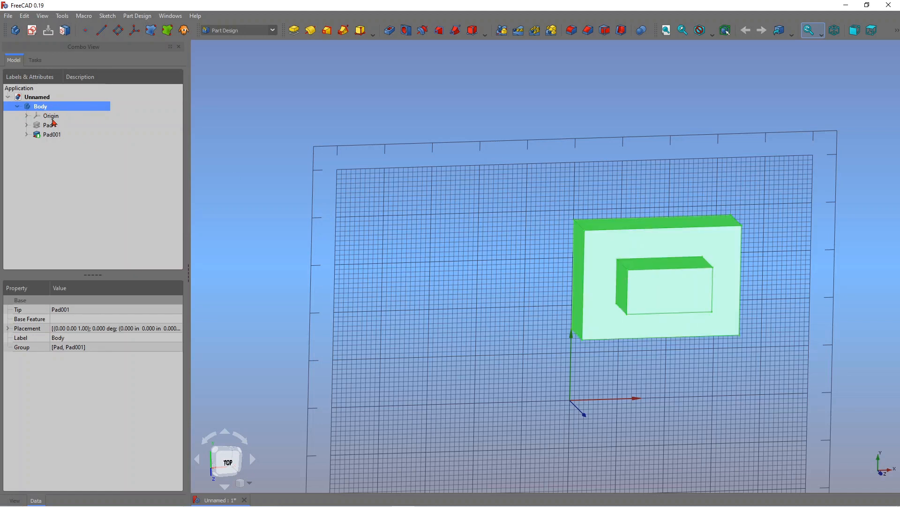
middle_click_drag(645, 303, 611, 294)
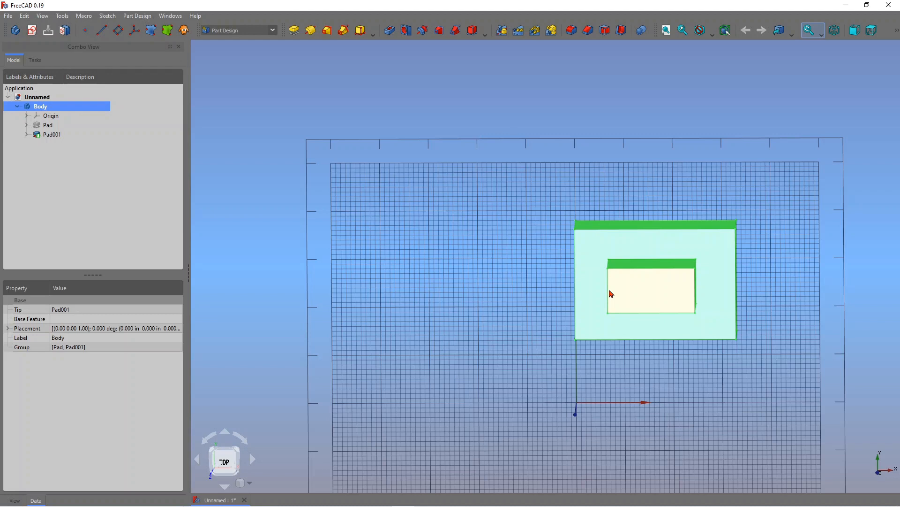
middle_click_drag(610, 295, 587, 315)
scroll(584, 326, "down", 3)
scroll(589, 342, "up", 5)
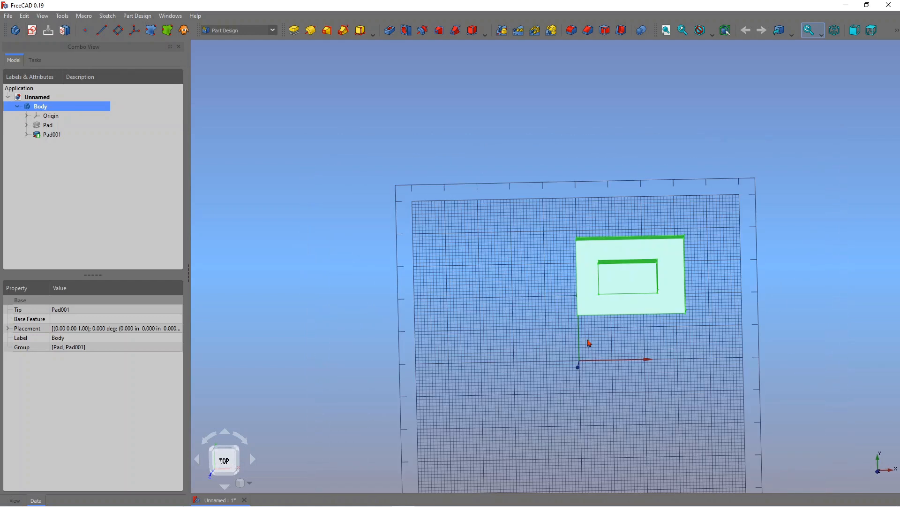
scroll(599, 323, "down", 2)
middle_click_drag(595, 328, 611, 312)
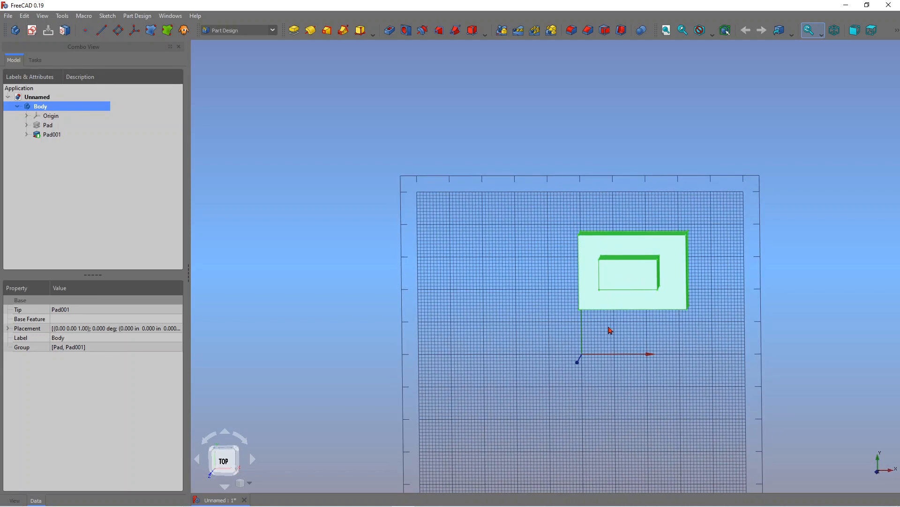
scroll(609, 327, "down", 1)
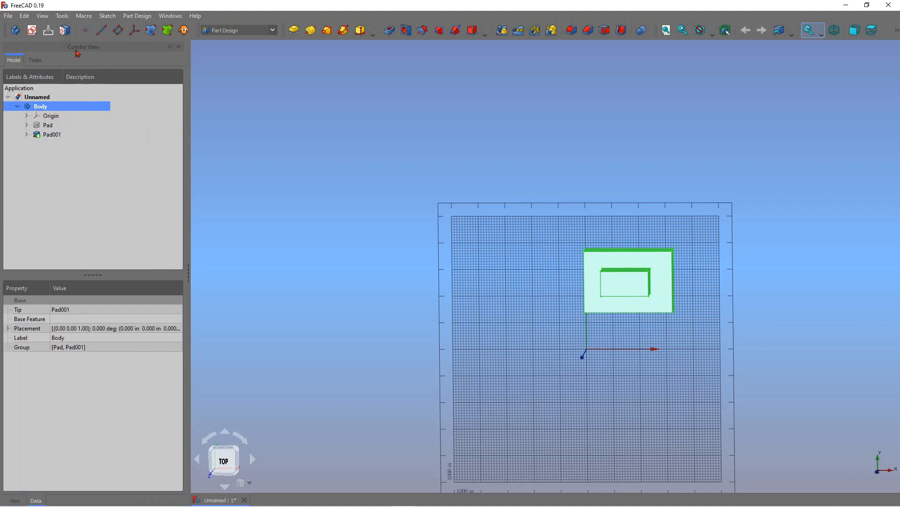
Step: Create a new document
left_click(8, 16)
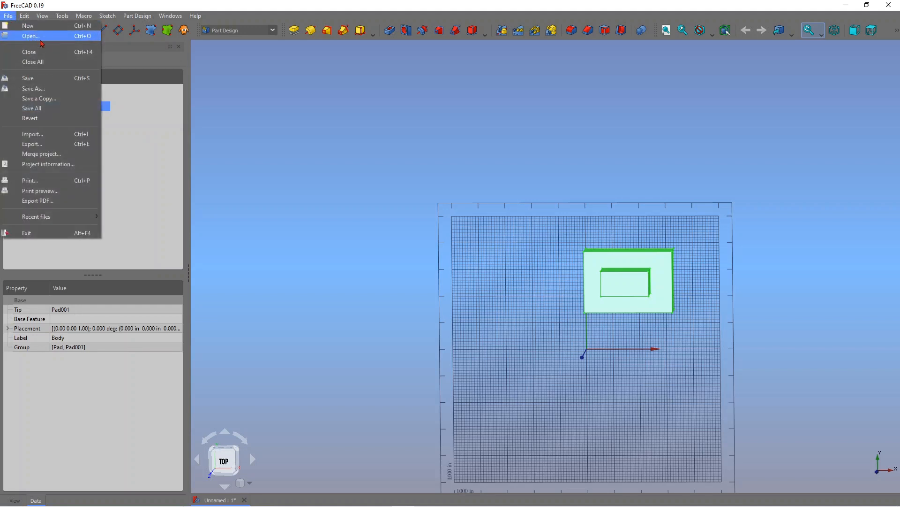
left_click(44, 26)
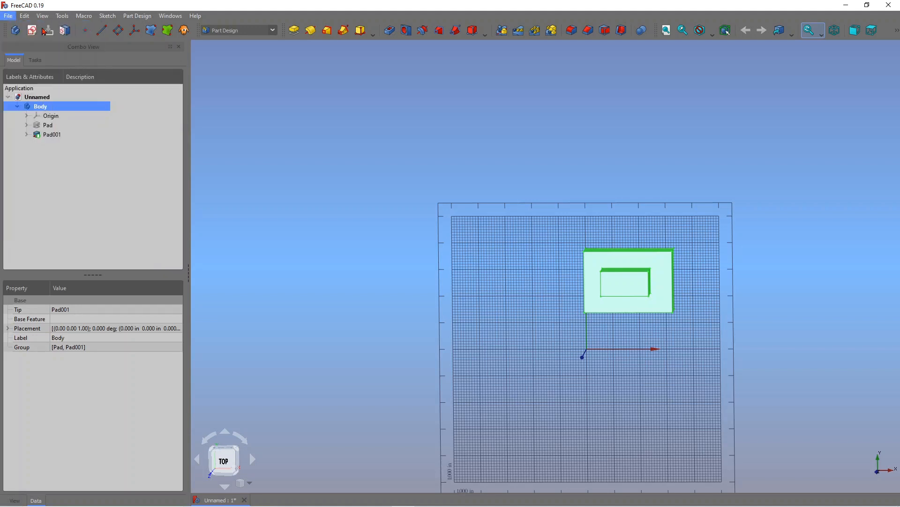
Step: Close the document with the two stacked pads, discarding its changes
left_click(245, 500)
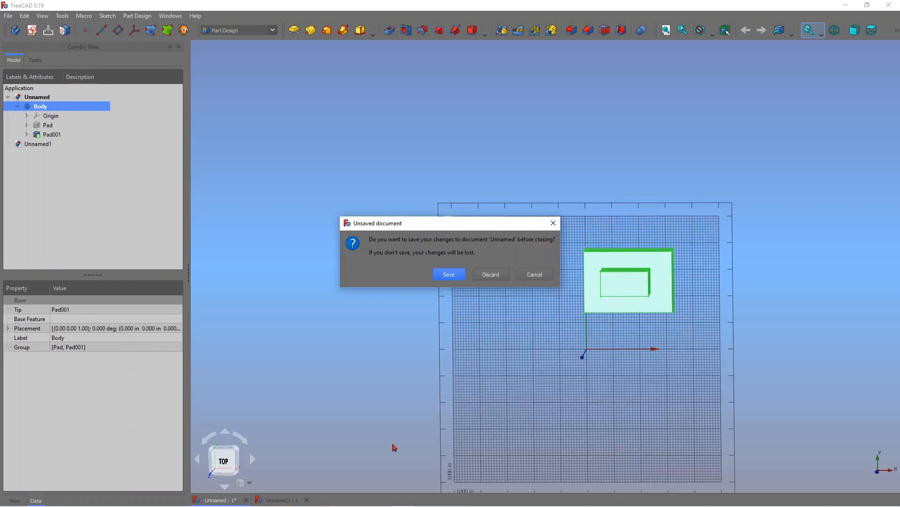
left_click(488, 276)
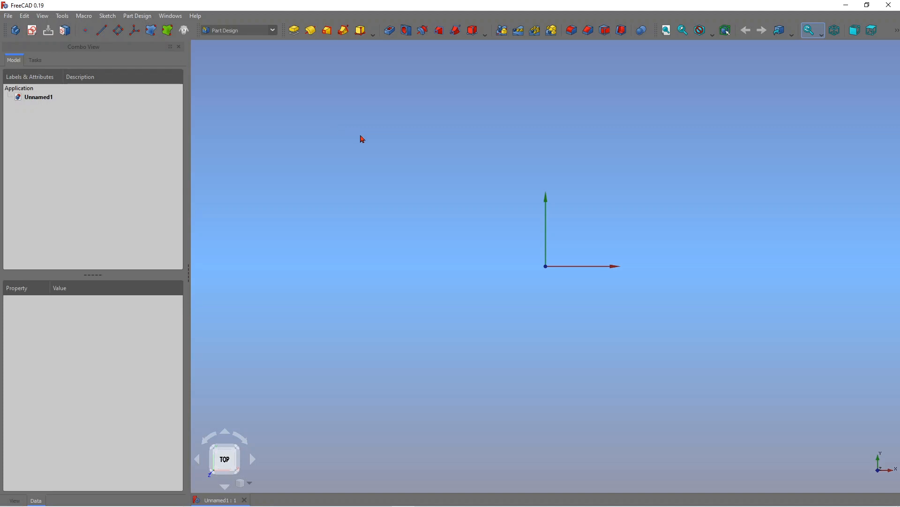
Step: Create a new sketch on the XY_Plane base plane in the new document
scroll(469, 199, "up", 1)
scroll(468, 201, "down", 1)
scroll(556, 247, "up", 1)
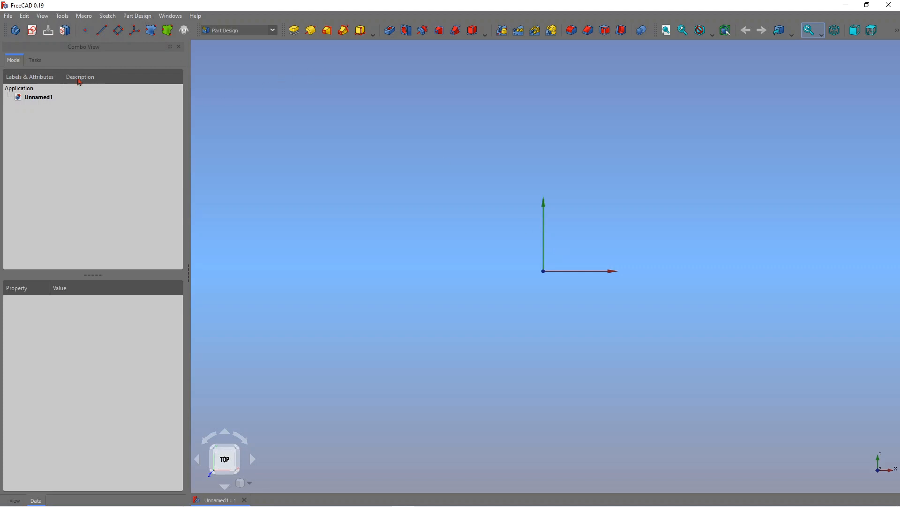
left_click(32, 31)
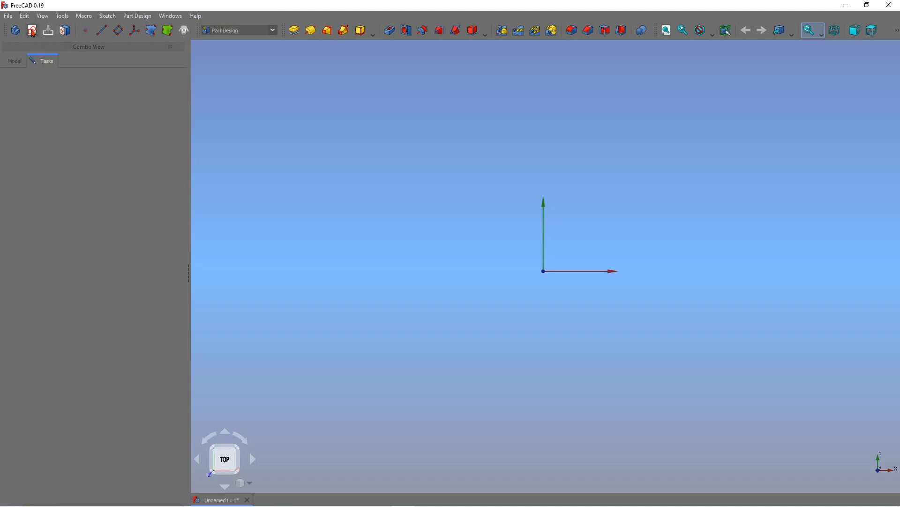
left_click(47, 125)
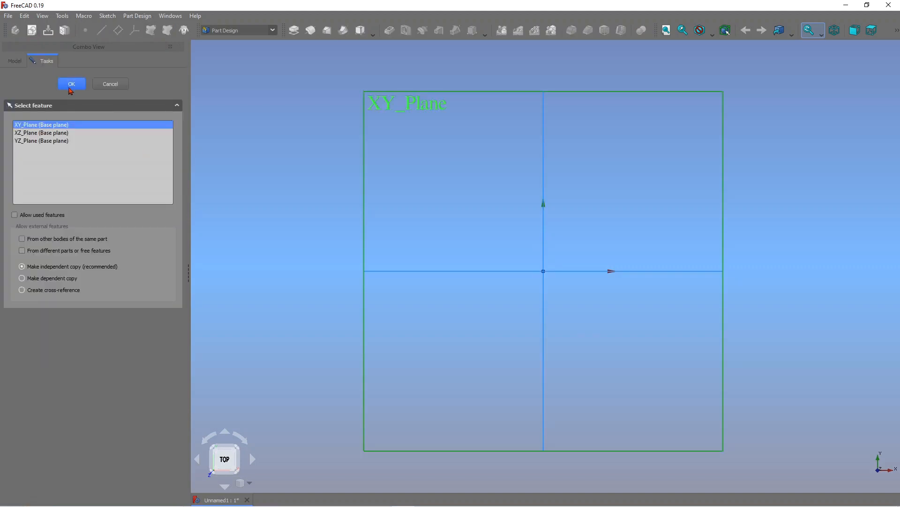
left_click(71, 85)
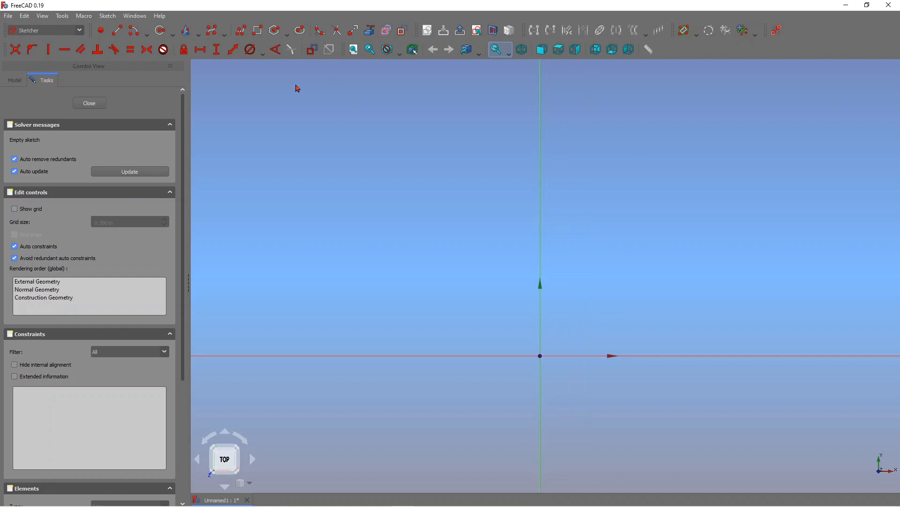
Step: Sketch two concentric circles about 0.63 in and 0.84 in in diameter, above and to the right of the origin
left_click(163, 35)
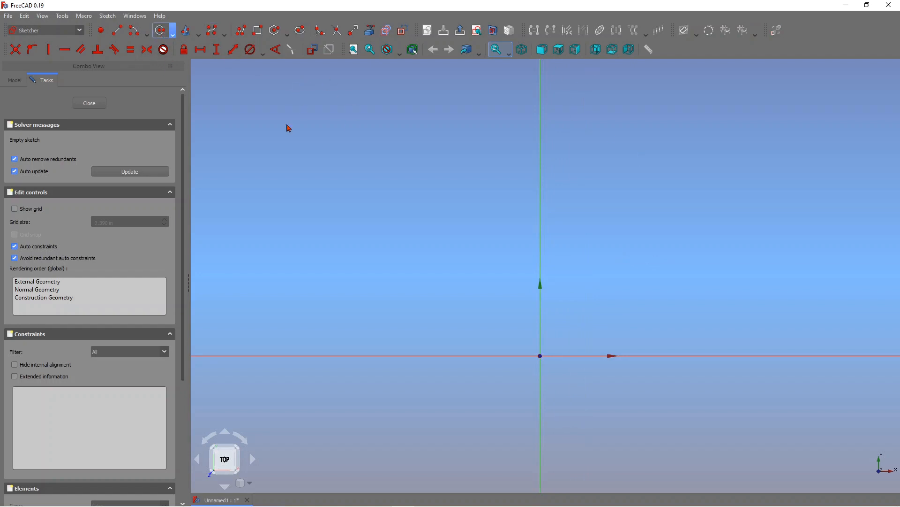
left_click(671, 208)
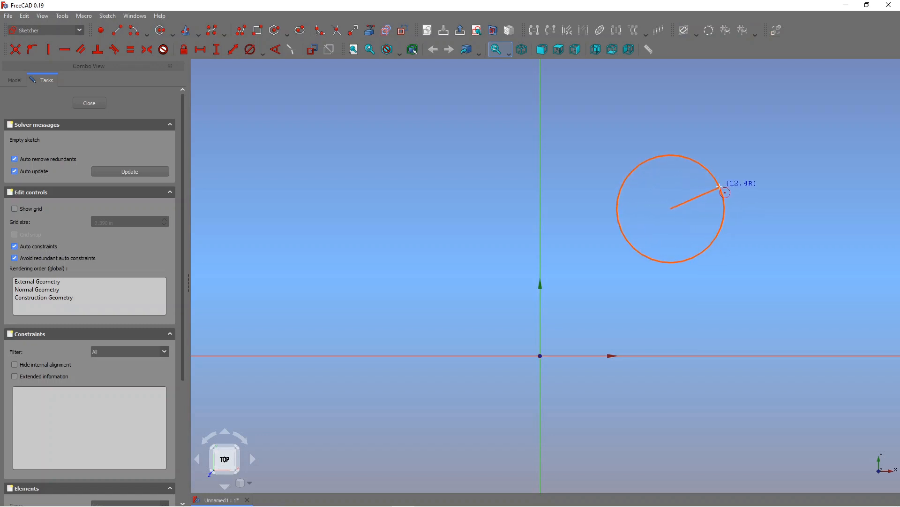
left_click(703, 193)
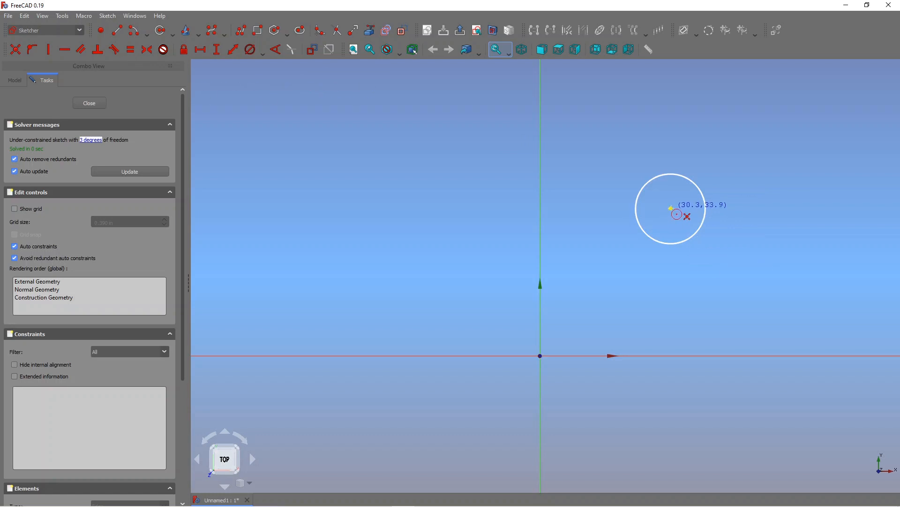
left_click(670, 208)
left_click(714, 193)
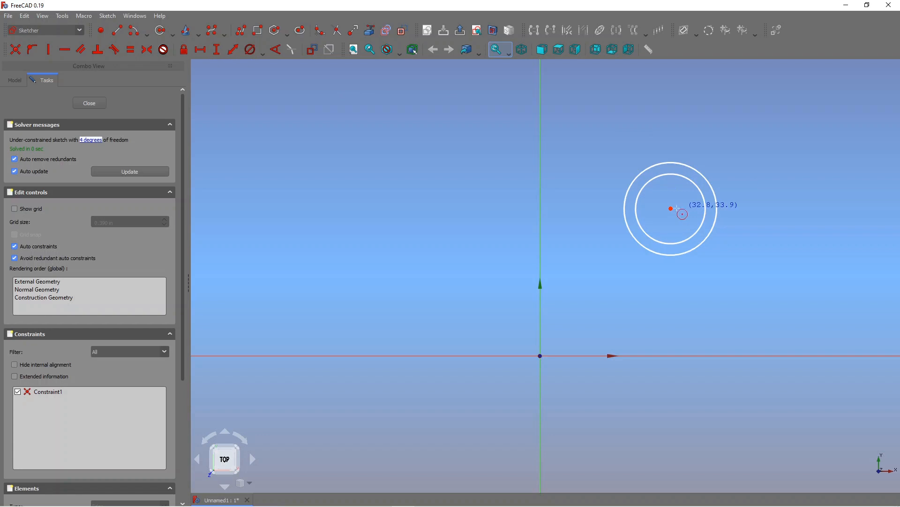
Step: Constrain the inner circle's diameter to 0.75 in and the outer circle's to 1 in, and close the sketch
left_click(252, 56)
left_click(705, 196)
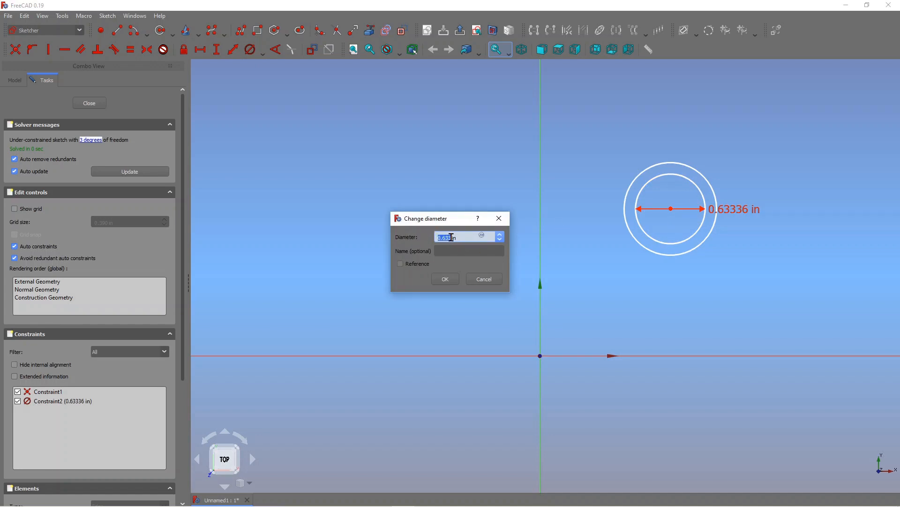
type("0.75")
key("Return")
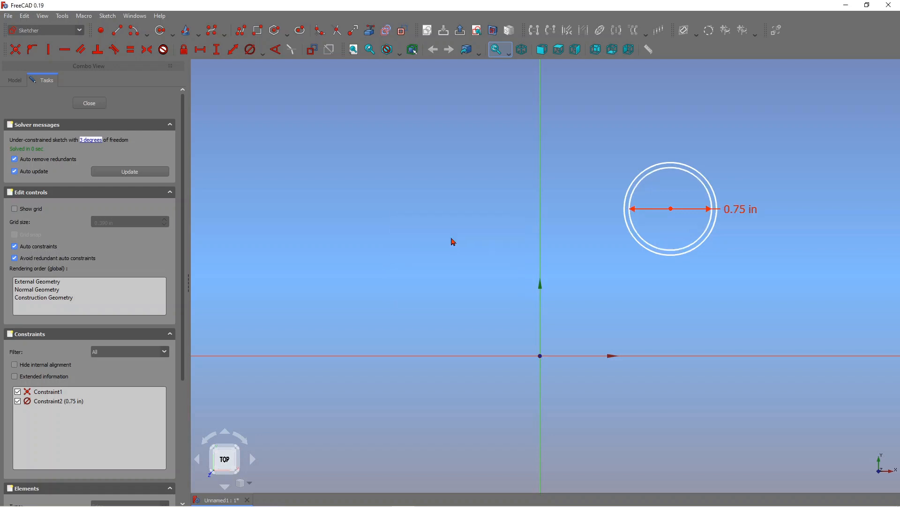
left_click(702, 173)
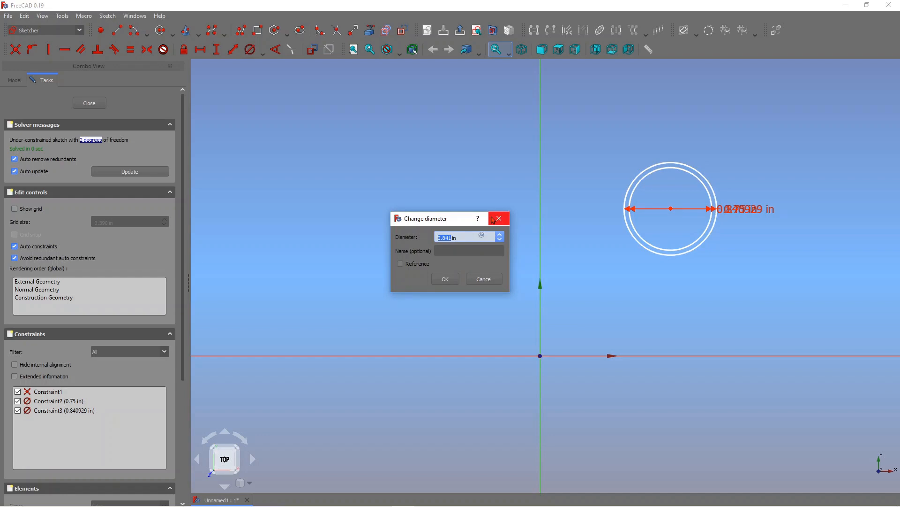
type("1")
left_click(493, 219)
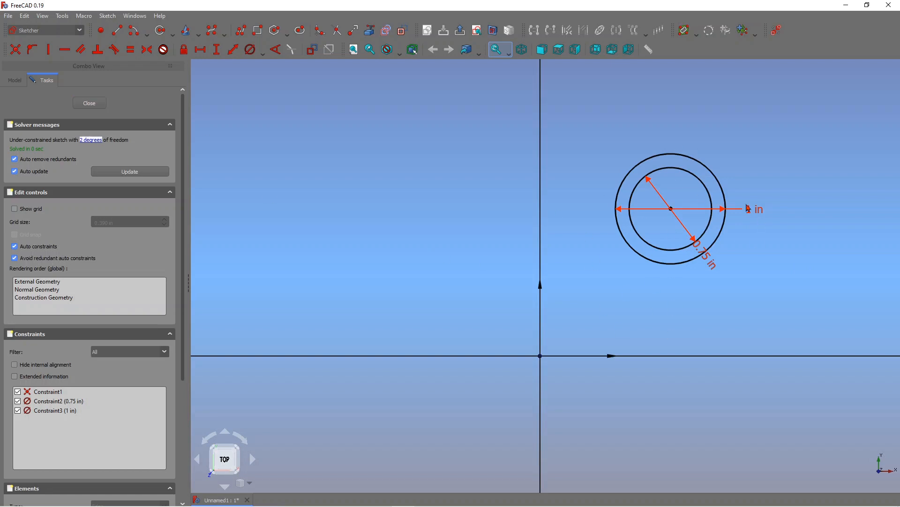
left_click(90, 104)
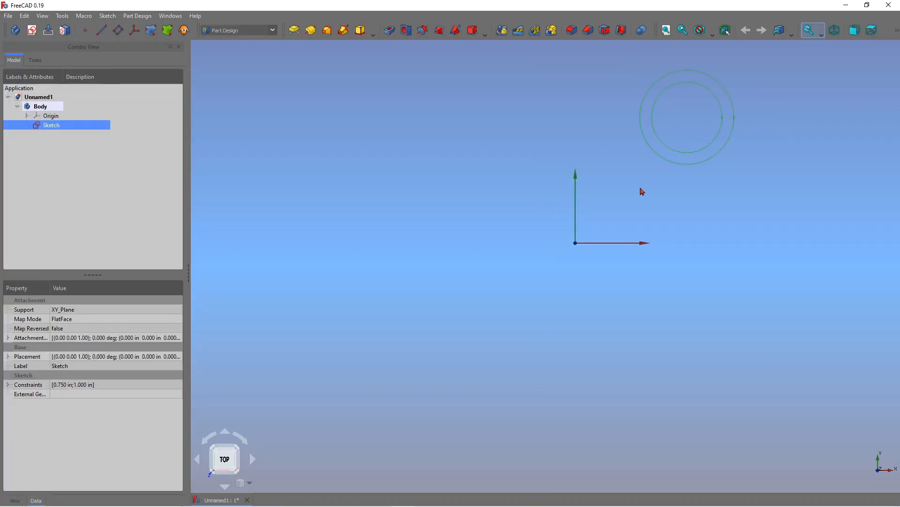
Step: Switch to the Draft workbench with the two-circle sketch in view
scroll(687, 60, "up", 2)
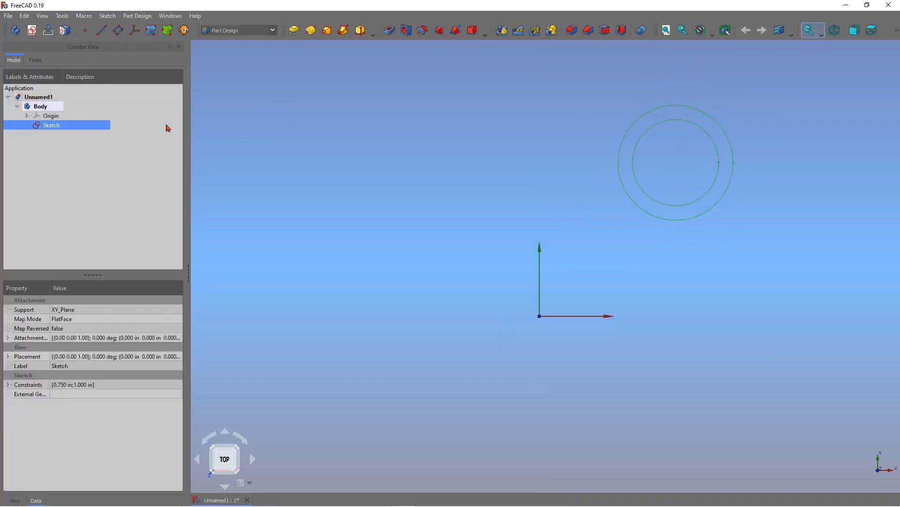
left_click(272, 31)
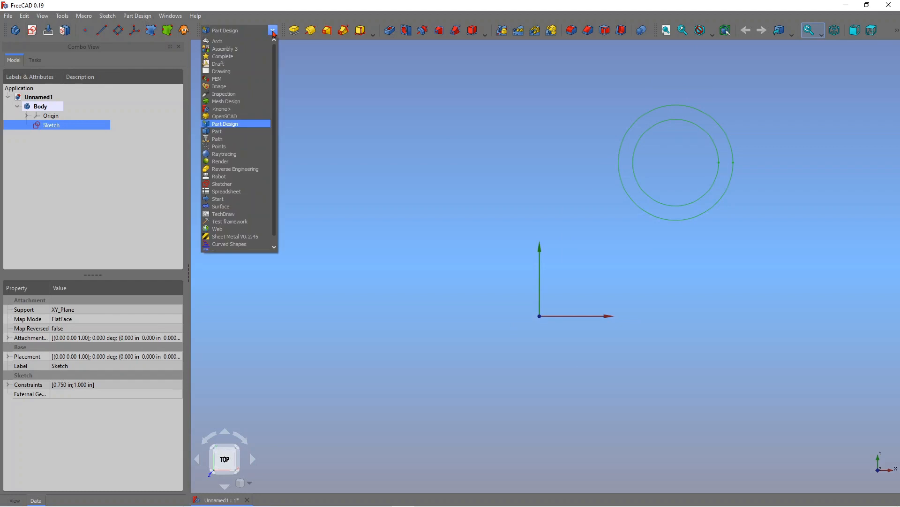
left_click(237, 65)
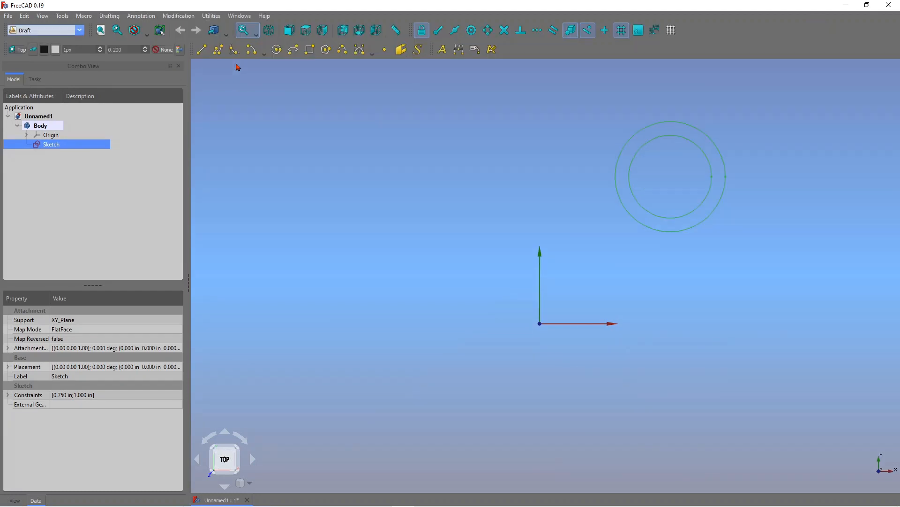
scroll(674, 177, "down", 2)
scroll(699, 84, "up", 2)
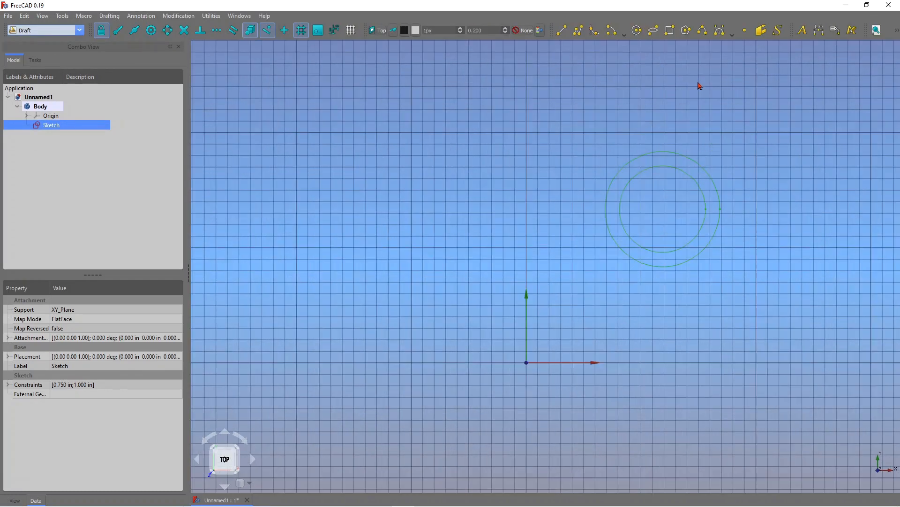
scroll(687, 118, "up", 1)
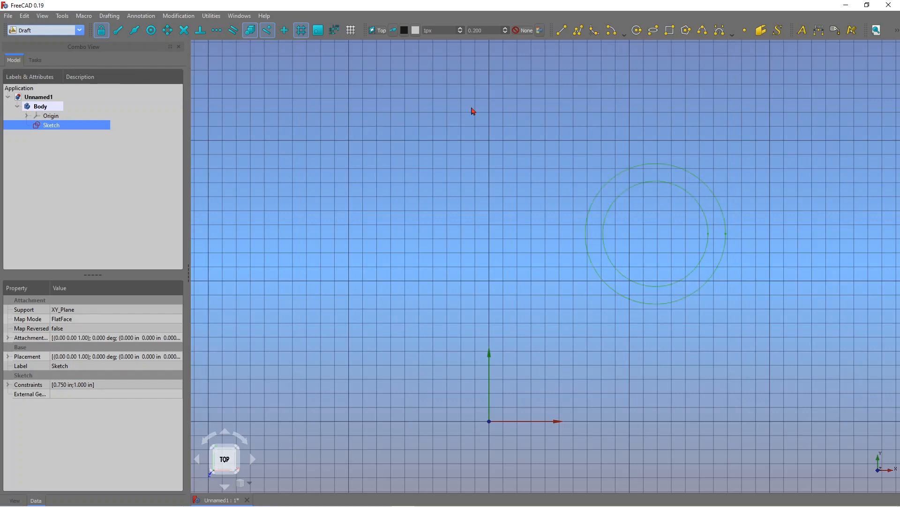
Step: Turn off the Grid, Near and Special snaps and turn on the Endpoint, Midpoint and Center snaps
left_click(301, 33)
left_click(269, 33)
left_click(252, 33)
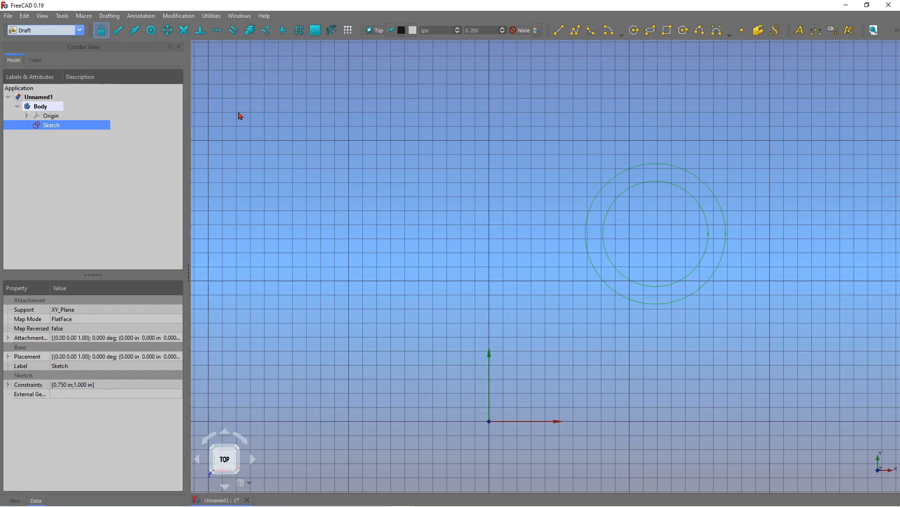
left_click(151, 31)
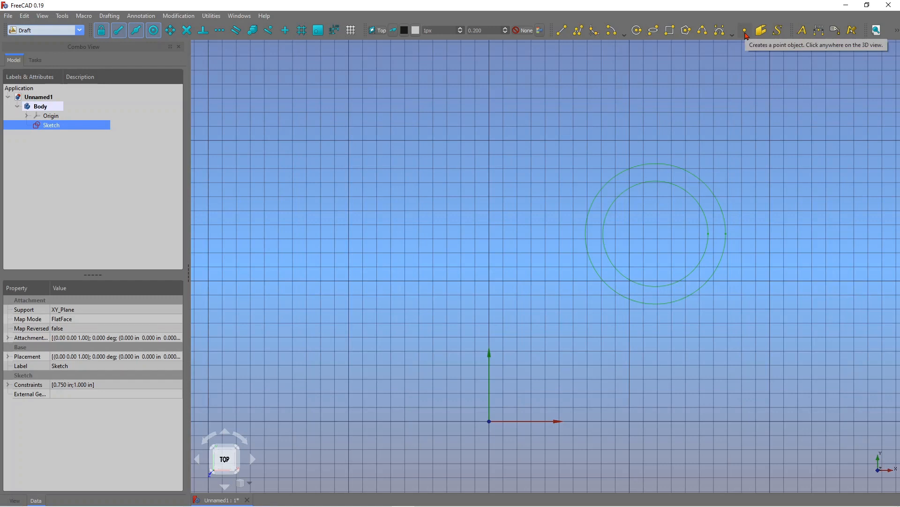
left_click(745, 31)
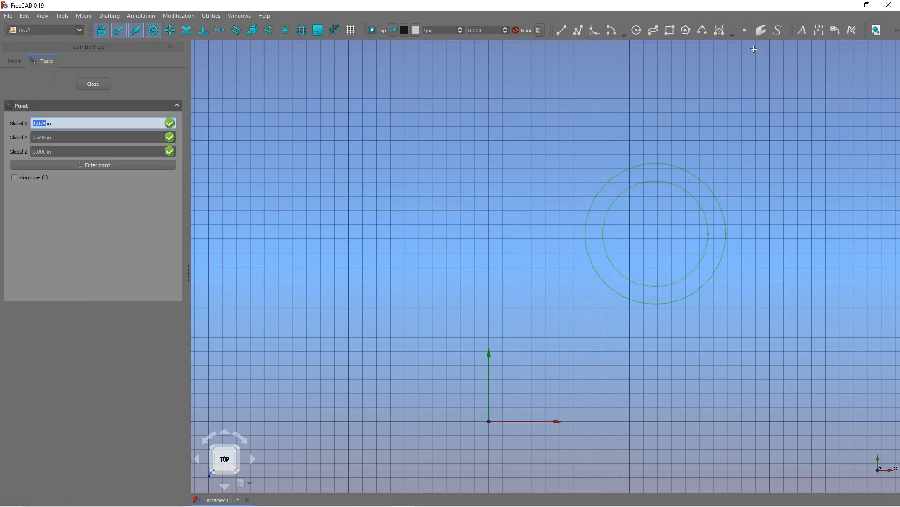
key("Escape")
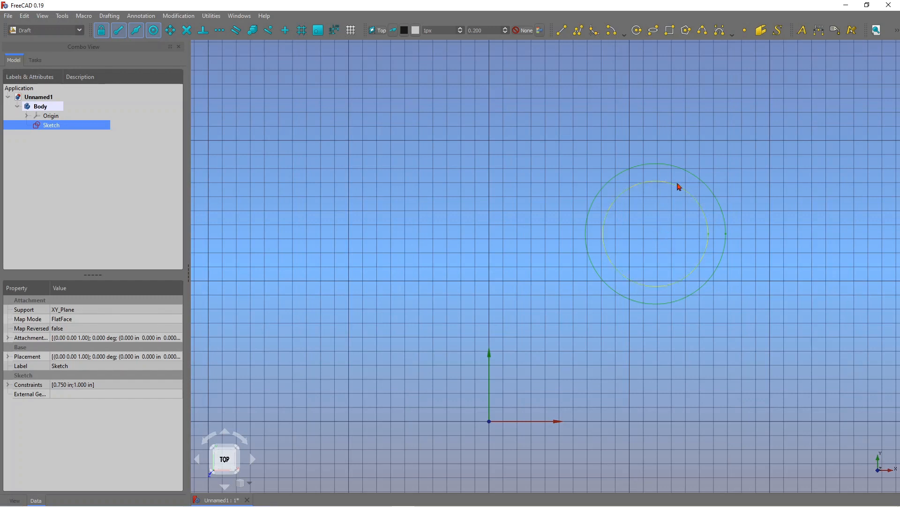
left_click(746, 30)
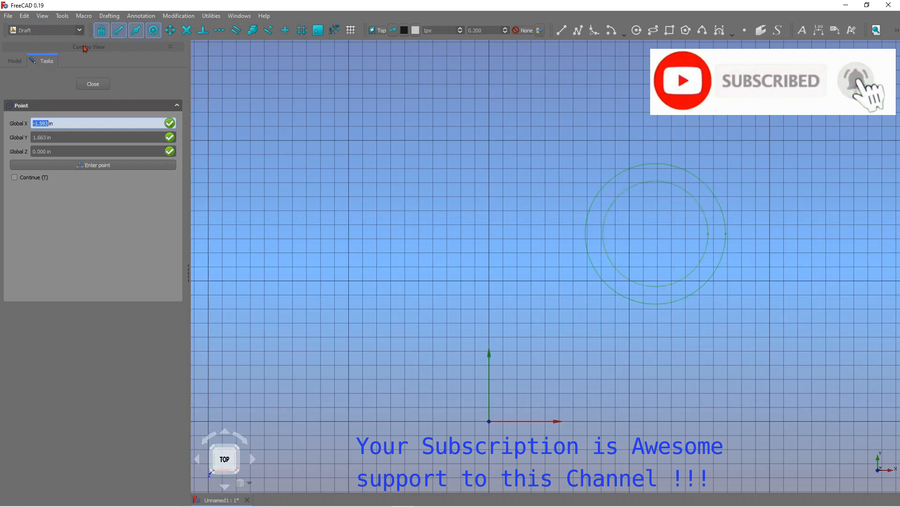
left_click(96, 85)
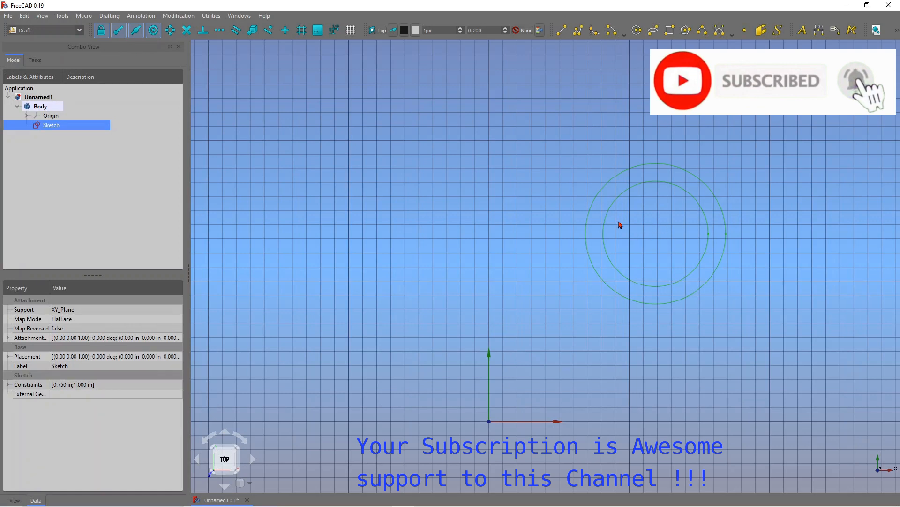
Step: Turn off the Endpoint and Midpoint snaps and turn on the Working Plane snap, keeping Center snap active
left_click(115, 33)
left_click(133, 33)
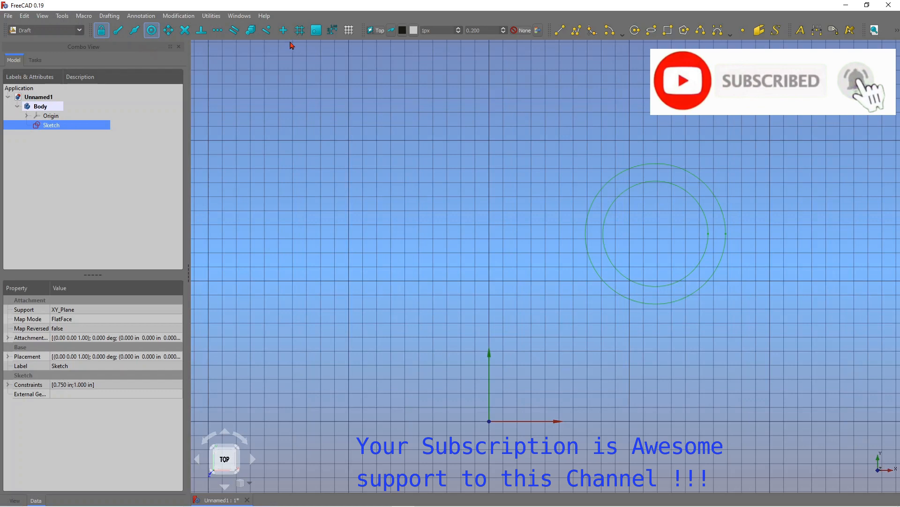
left_click(318, 31)
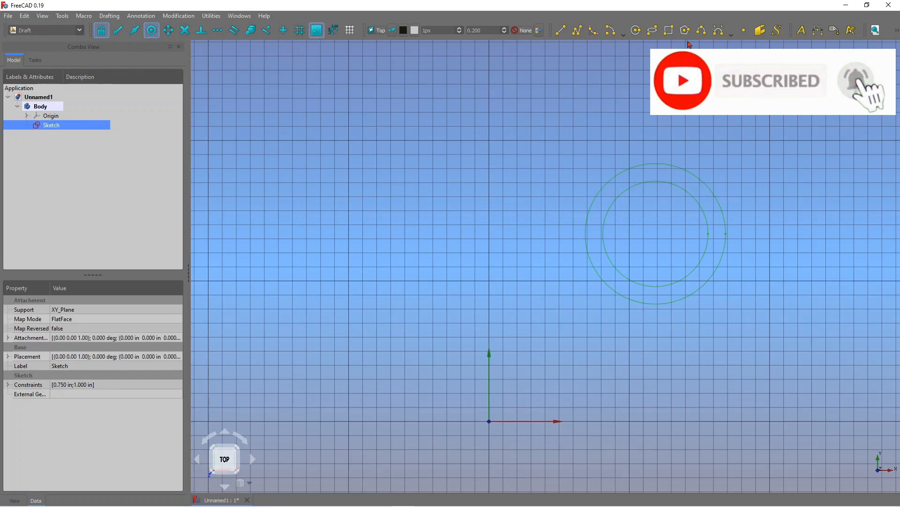
Step: Place a Draft point snapped to the common centre of the two circles
left_click(744, 30)
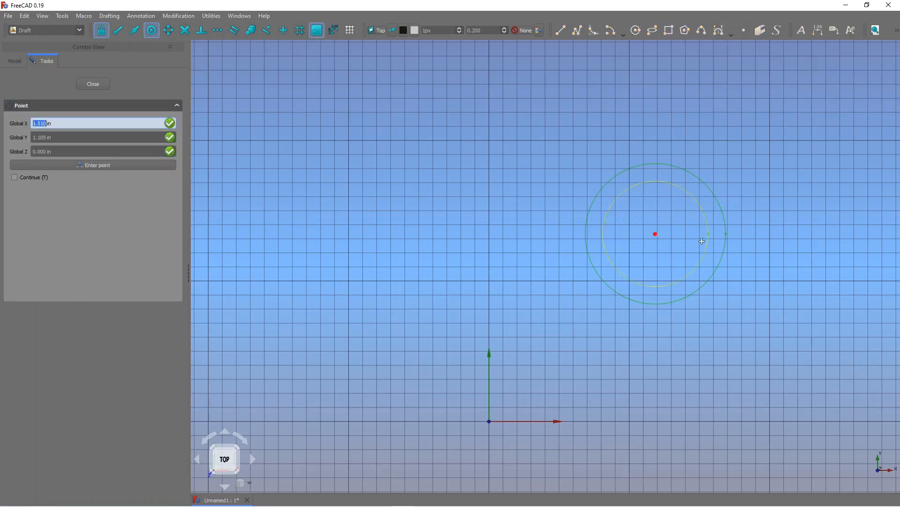
left_click(702, 210)
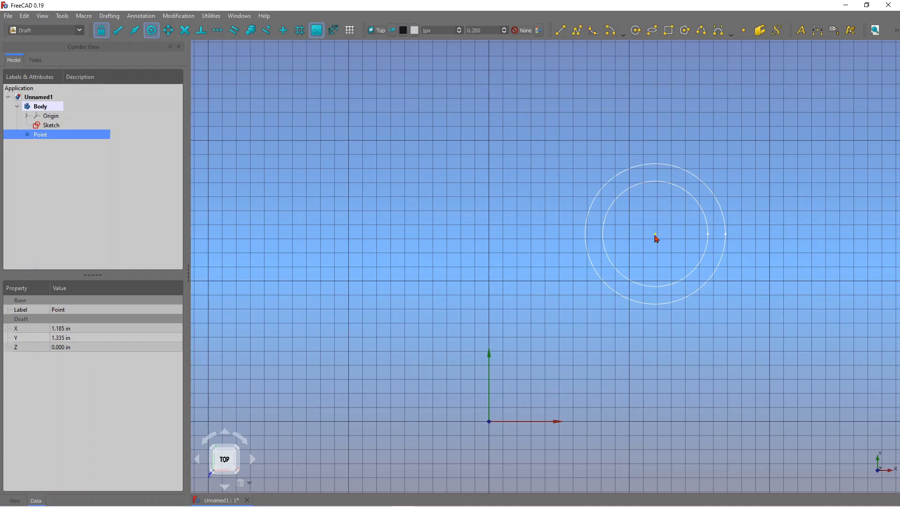
scroll(663, 264, "down", 3)
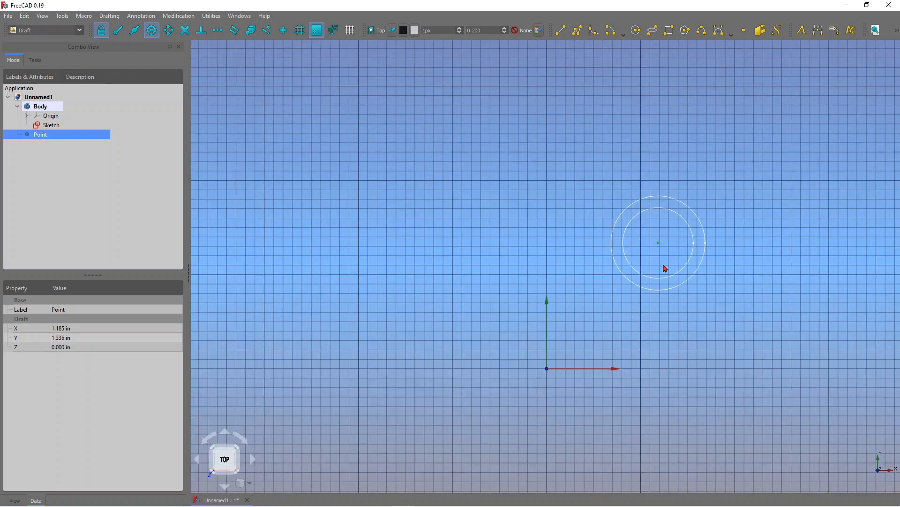
scroll(702, 263, "up", 1)
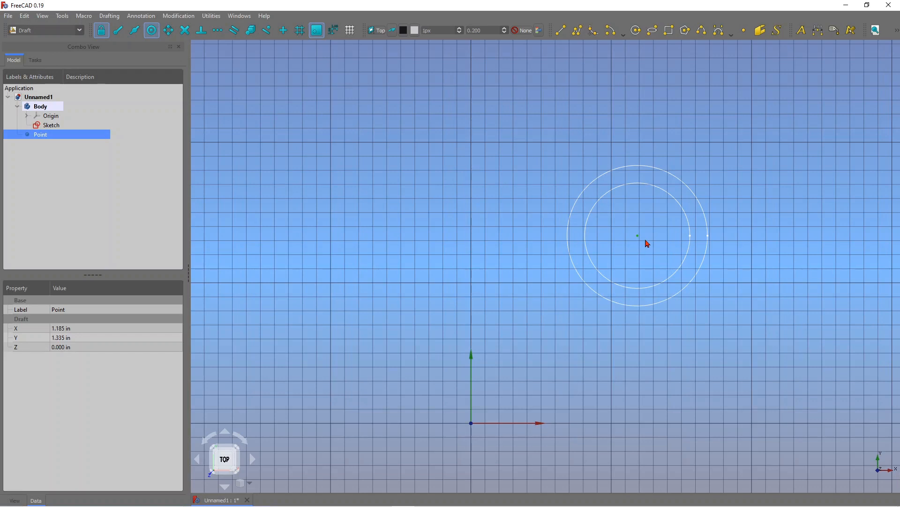
Step: Start a Draft point, turn off Center snap, and turn on the Near, Endpoint and Midpoint snaps
left_click(744, 32)
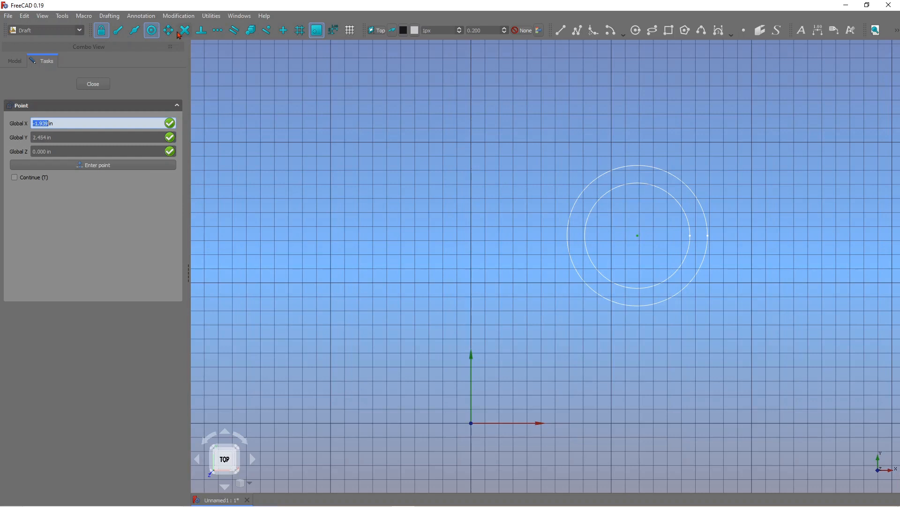
left_click(151, 35)
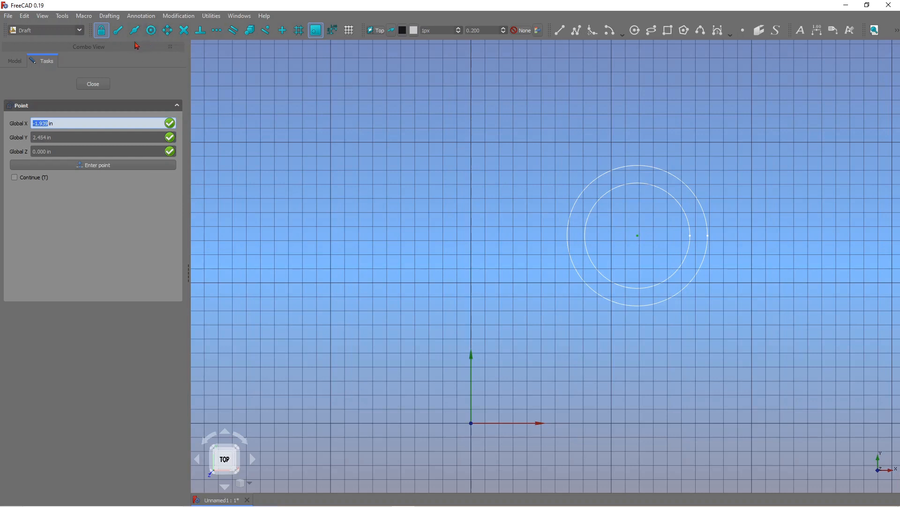
left_click(265, 33)
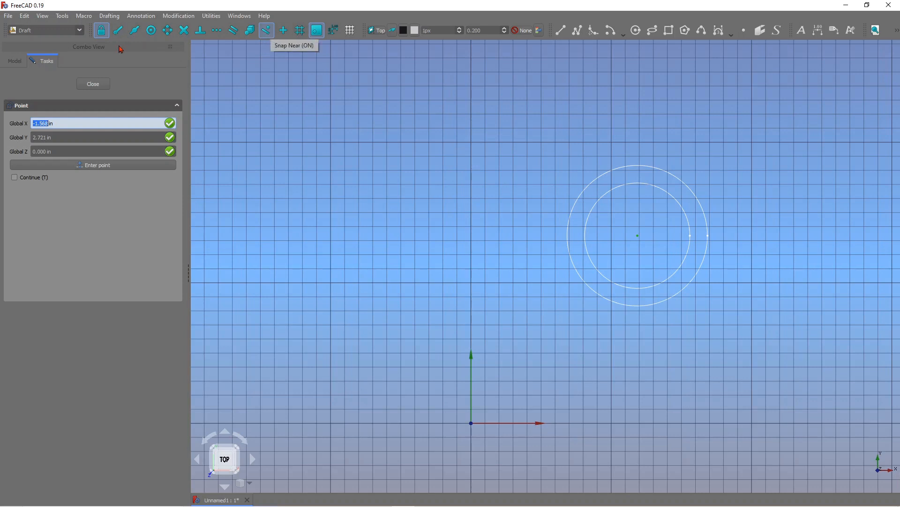
left_click(118, 31)
left_click(136, 32)
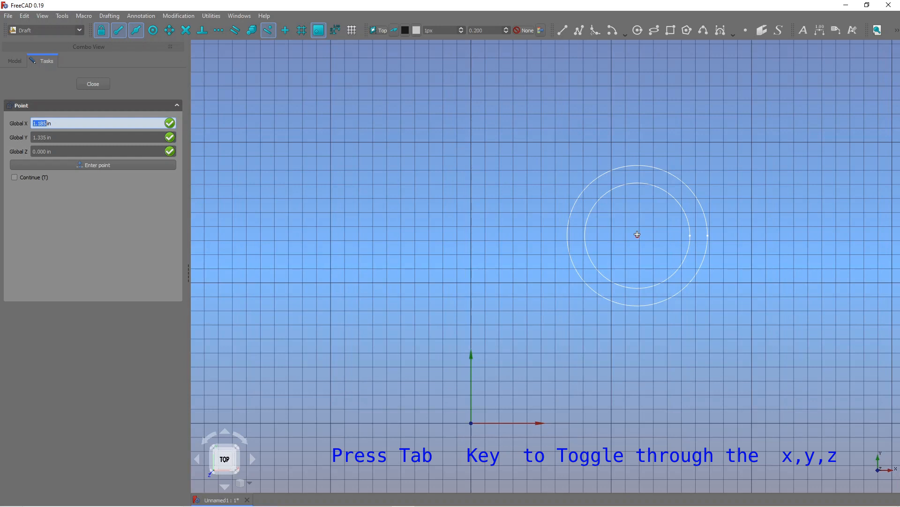
Step: Place the Draft point snapped to the X and Y of the circles' centre point, with global Z set to 0.5 in
key("Tab")
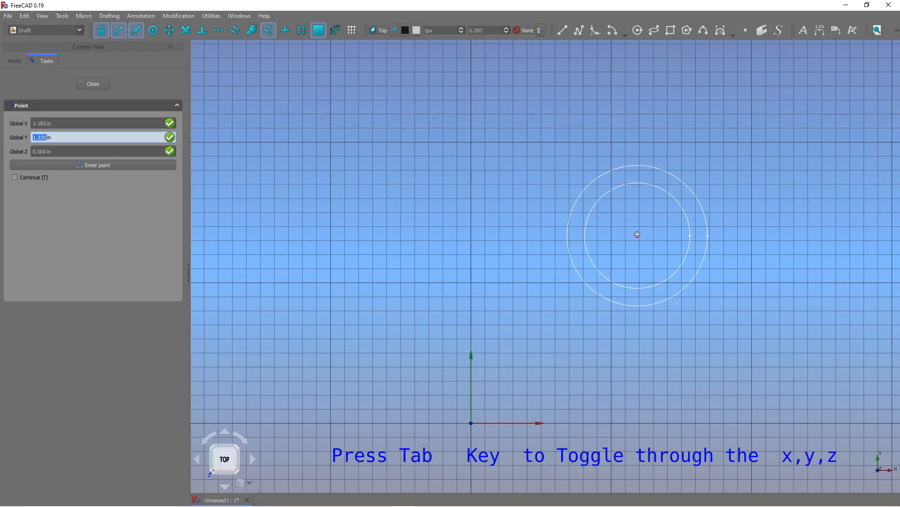
key("Tab")
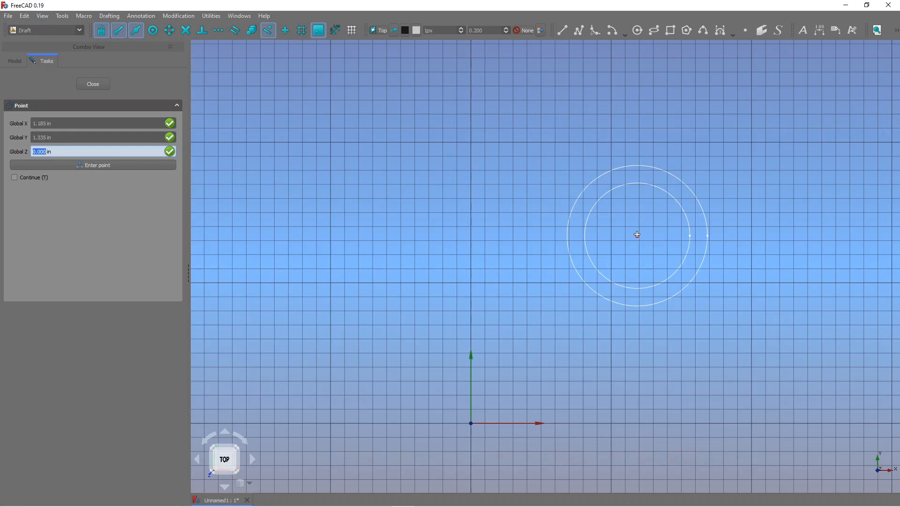
type("0")
key("Return")
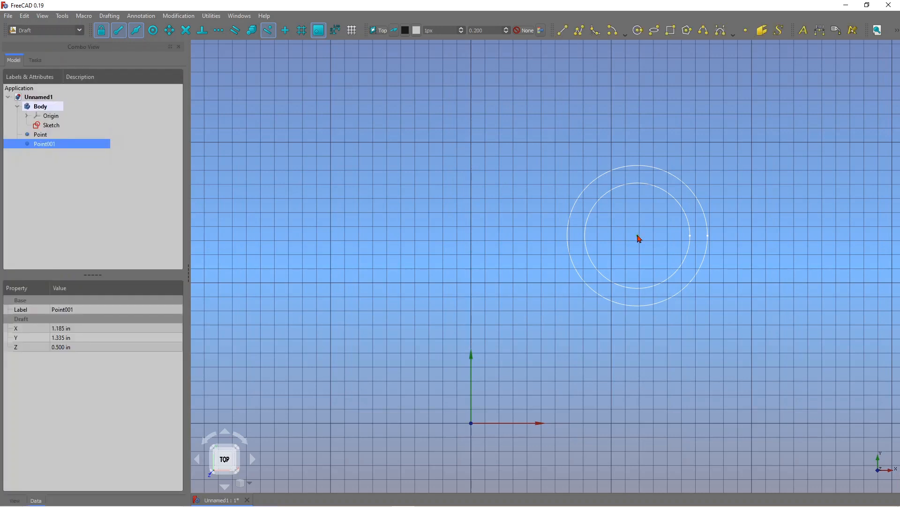
Step: Place another Draft point, snapped to the X and Y of the point at Z 0.5 in, with global Z set to 10 in
middle_click_drag(712, 247, 656, 310)
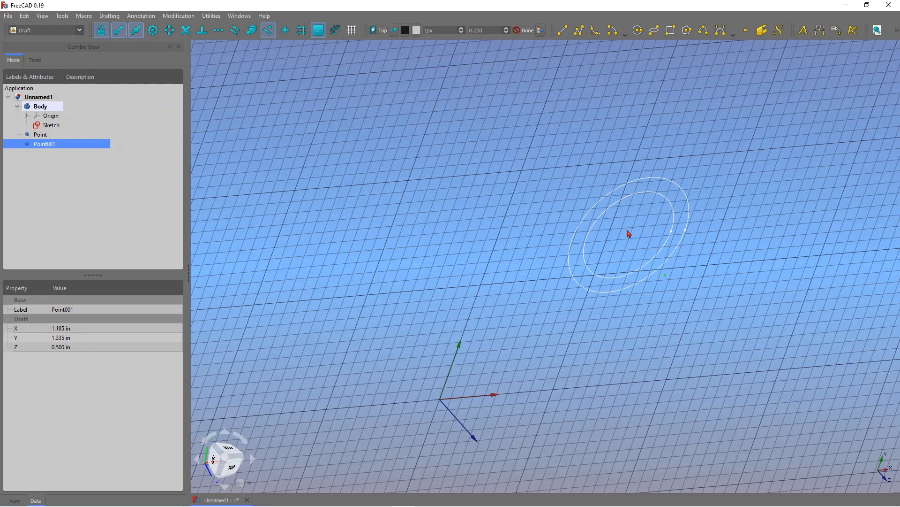
middle_click_drag(697, 300, 655, 300)
middle_click_drag(656, 324, 657, 267)
scroll(672, 318, "down", 6)
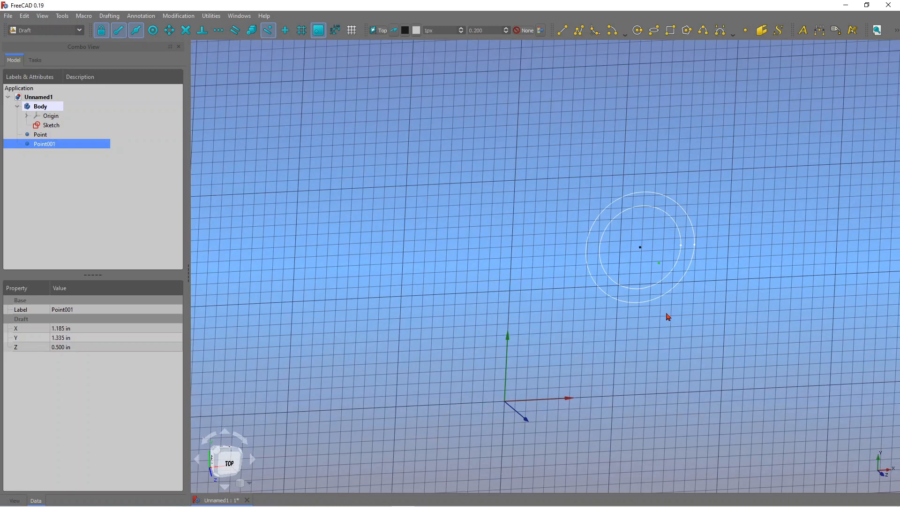
scroll(702, 267, "up", 5)
scroll(700, 272, "up", 1)
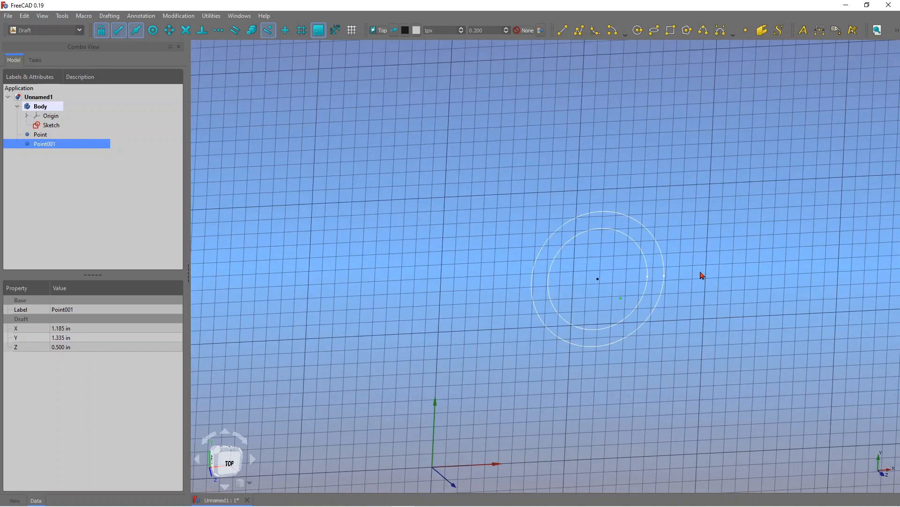
scroll(696, 263, "down", 2)
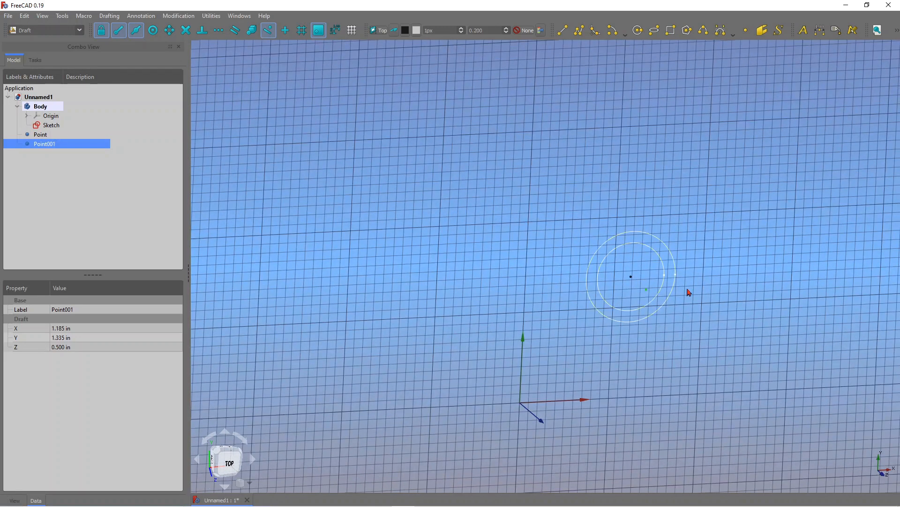
left_click(747, 32)
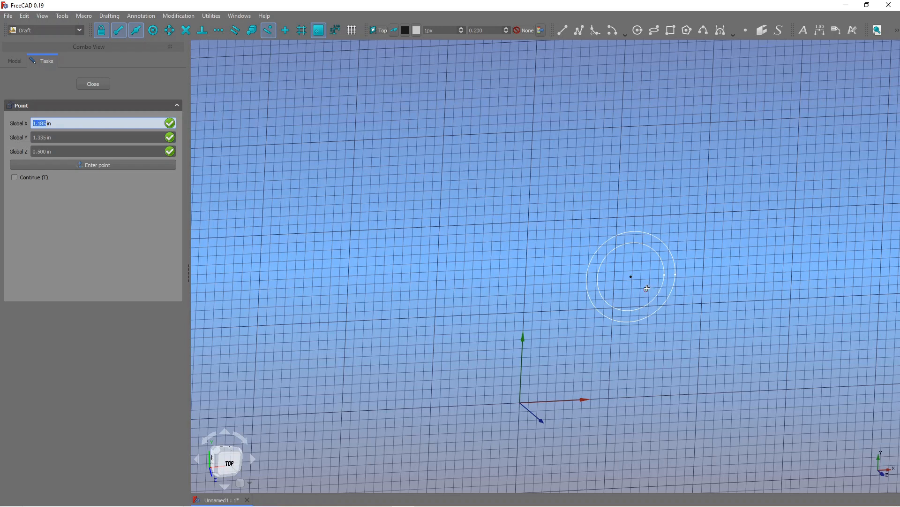
key("Tab")
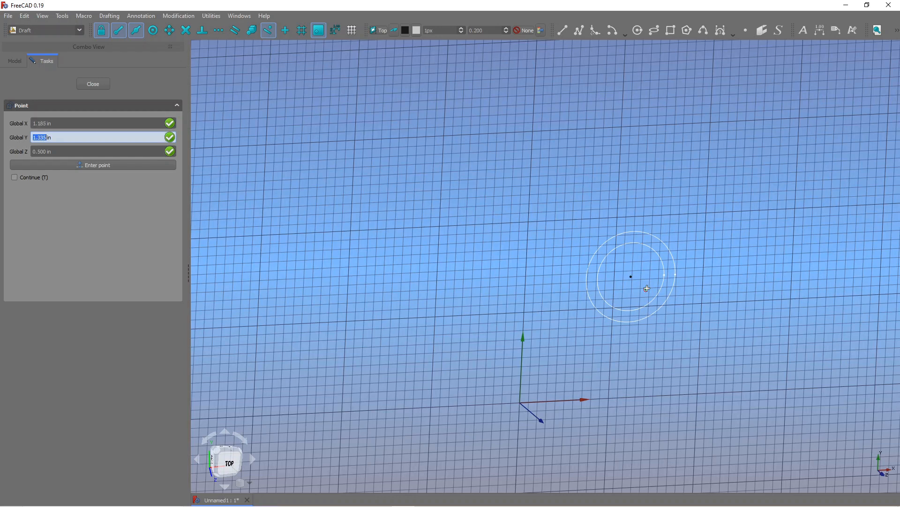
key("Tab")
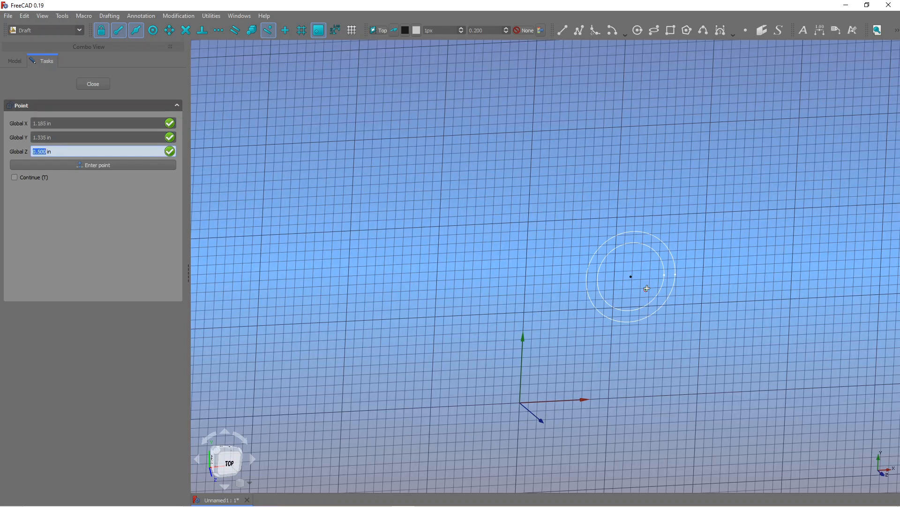
type("10")
key("Return")
Step: Place a Draft point at global X 5 in, Y 10 in, Z 20 in
scroll(636, 286, "down", 5)
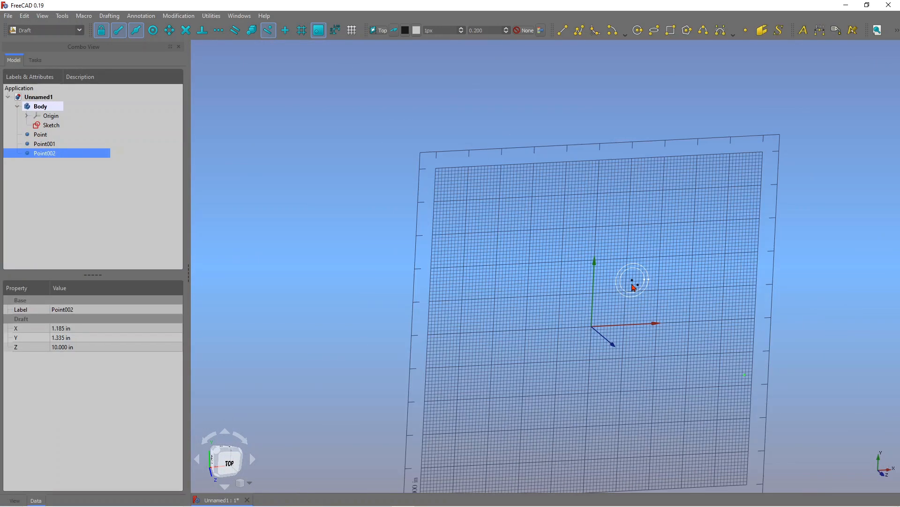
scroll(693, 355, "down", 4)
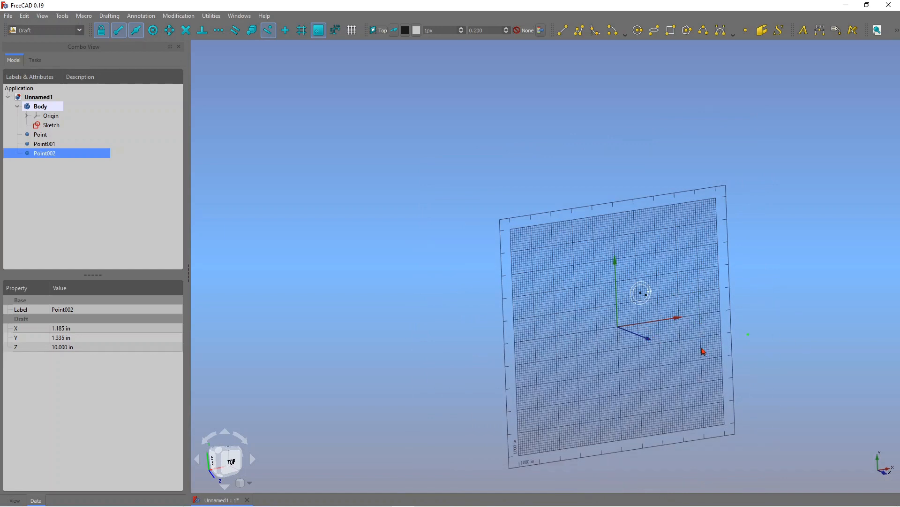
scroll(612, 330, "down", 1)
scroll(742, 360, "up", 1)
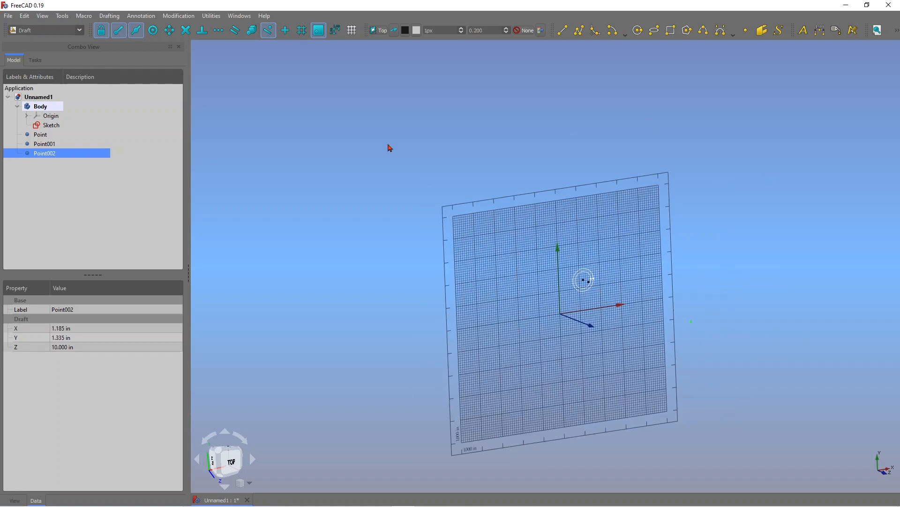
left_click(746, 31)
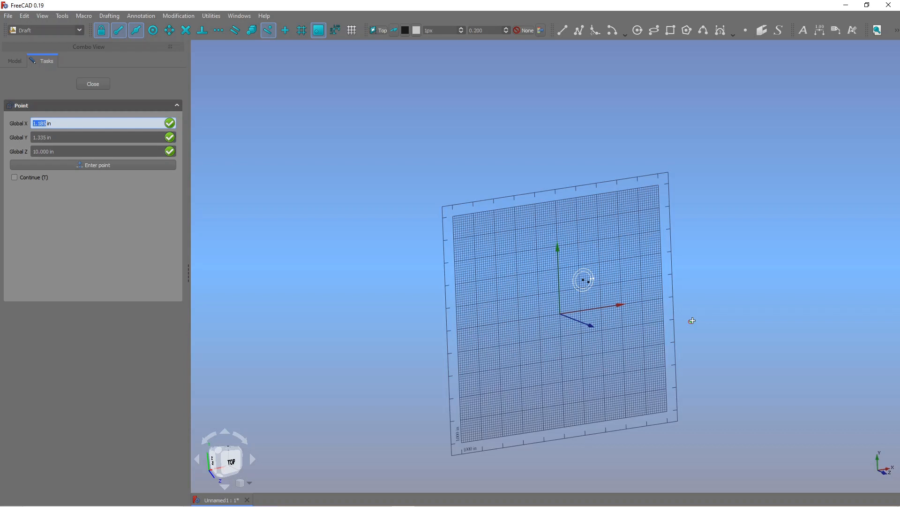
type("5")
key("Tab")
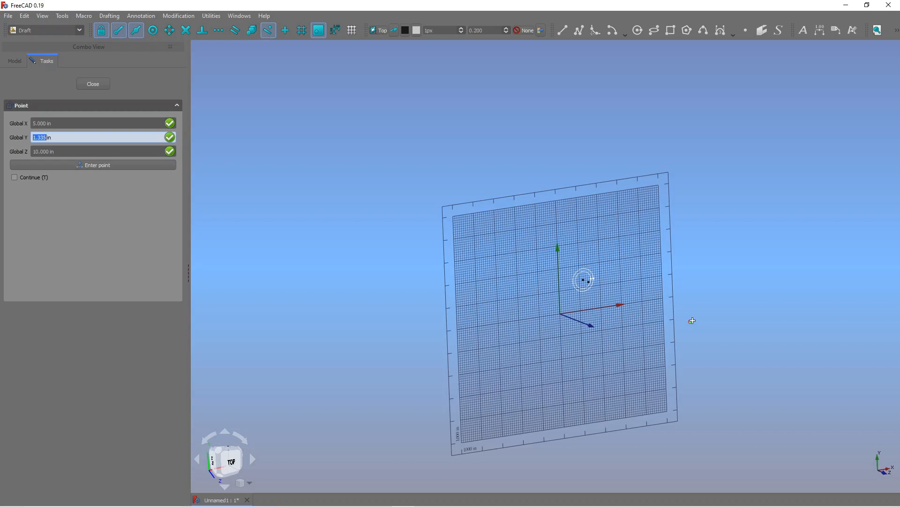
type("10")
key("Tab")
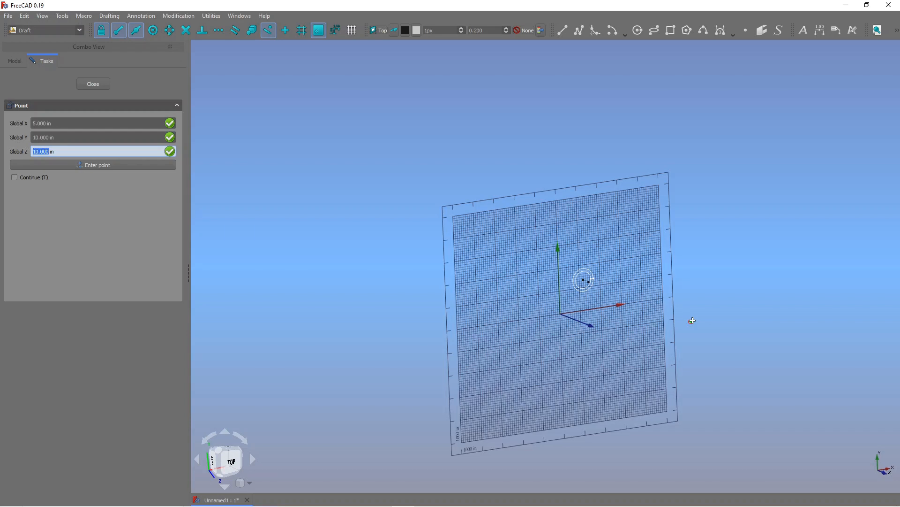
type("20")
key("Return")
Step: Place a Draft point at global X 14 in, Y 17 in, Z 30 in
scroll(674, 324, "down", 2)
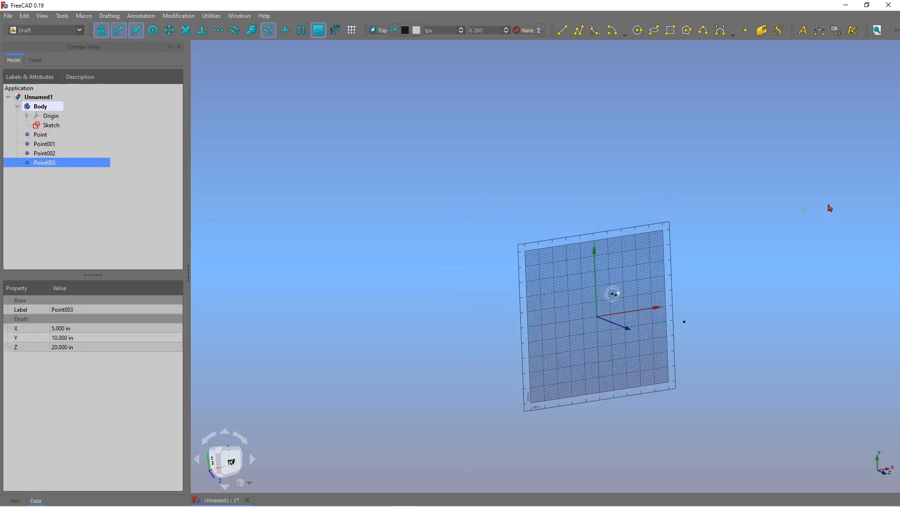
left_click(746, 30)
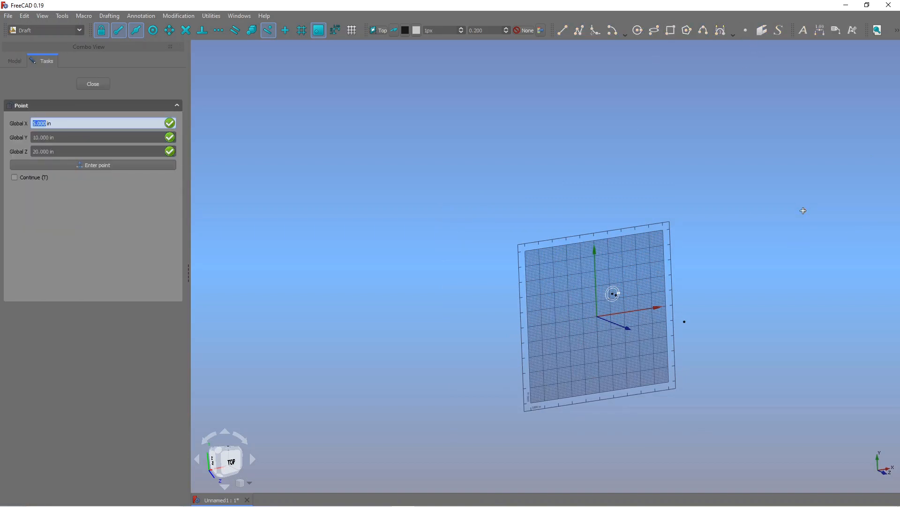
scroll(751, 202, "down", 3)
scroll(737, 211, "up", 4)
scroll(741, 215, "down", 1)
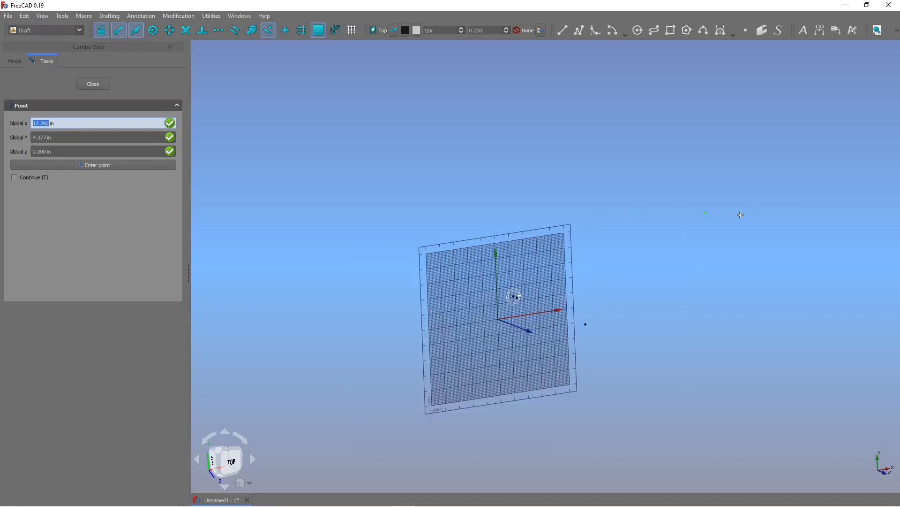
scroll(740, 214, "up", 2)
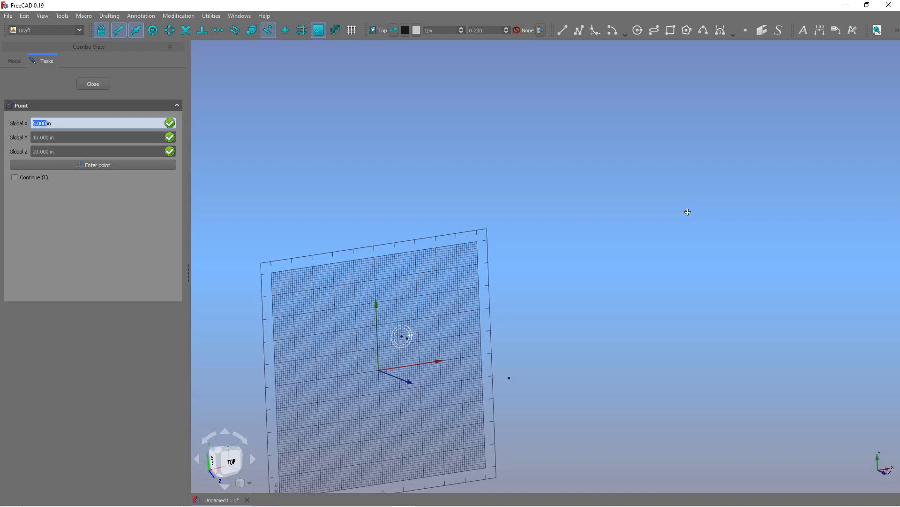
type("14")
key("Tab")
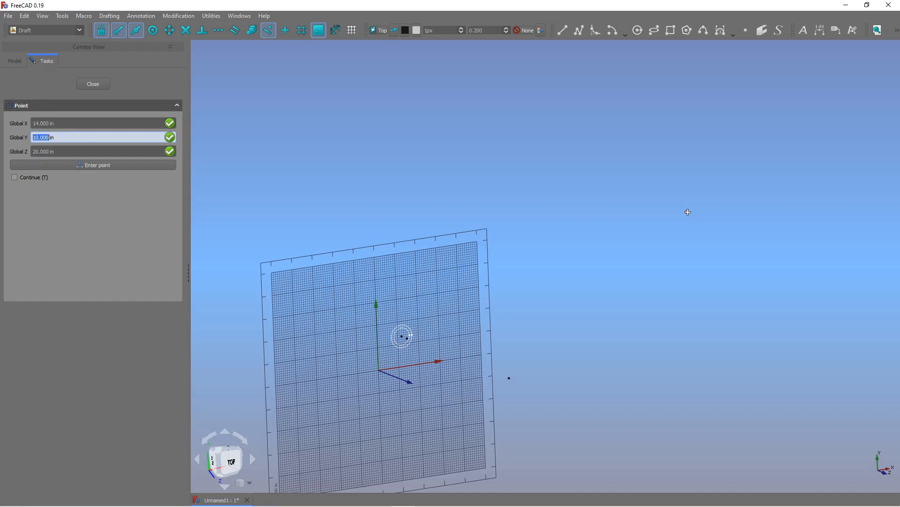
type("17")
key("Tab")
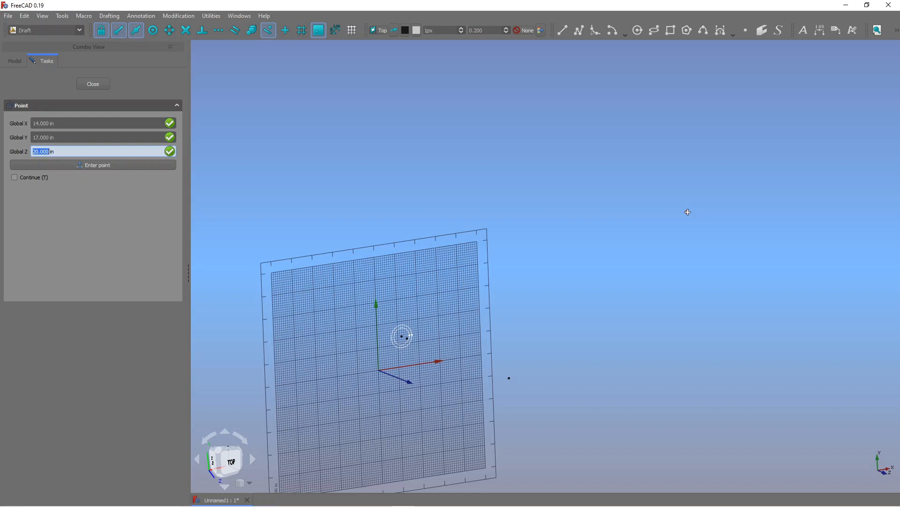
type("30")
key("Return")
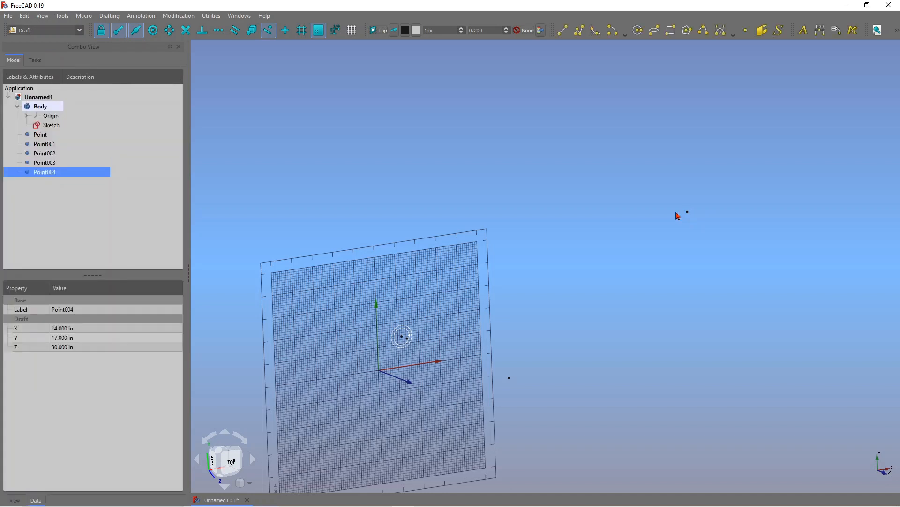
Step: Place a Draft point at global X 1 in, Y 30 in, Z 35 in
scroll(671, 229, "down", 4)
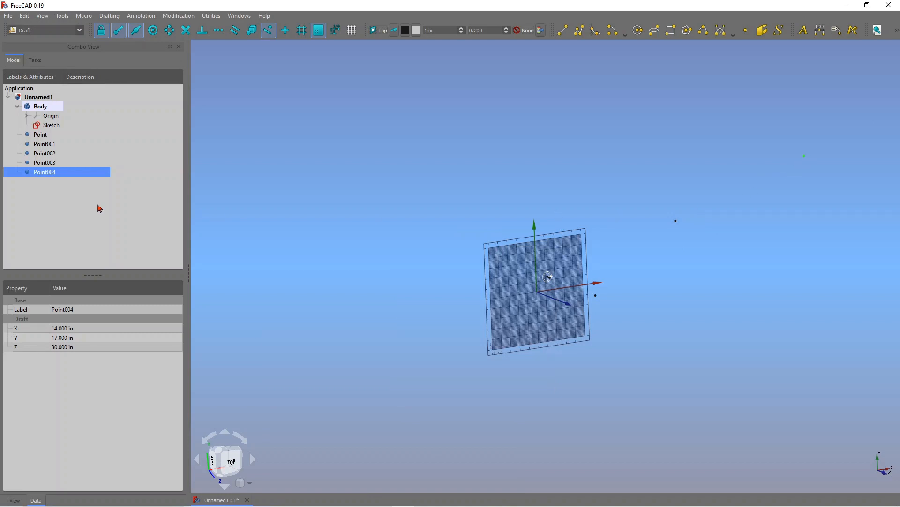
left_click(745, 30)
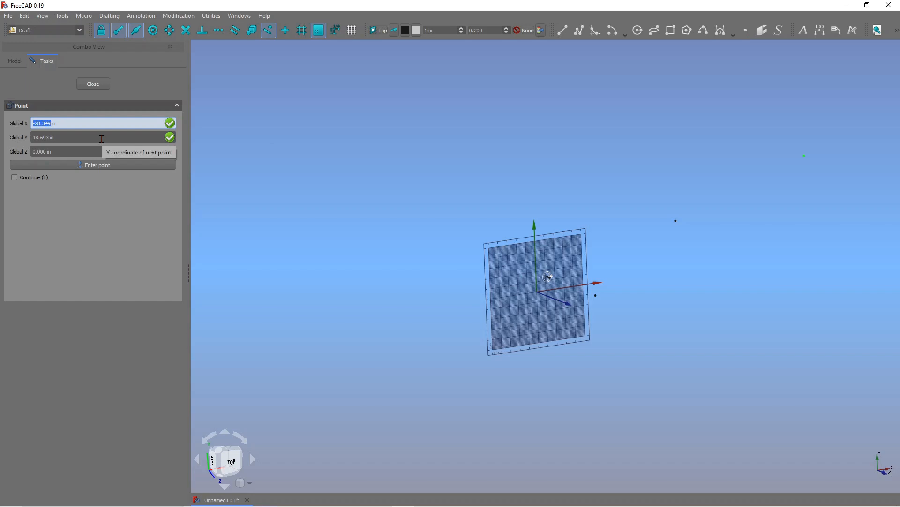
type("1")
key("Tab")
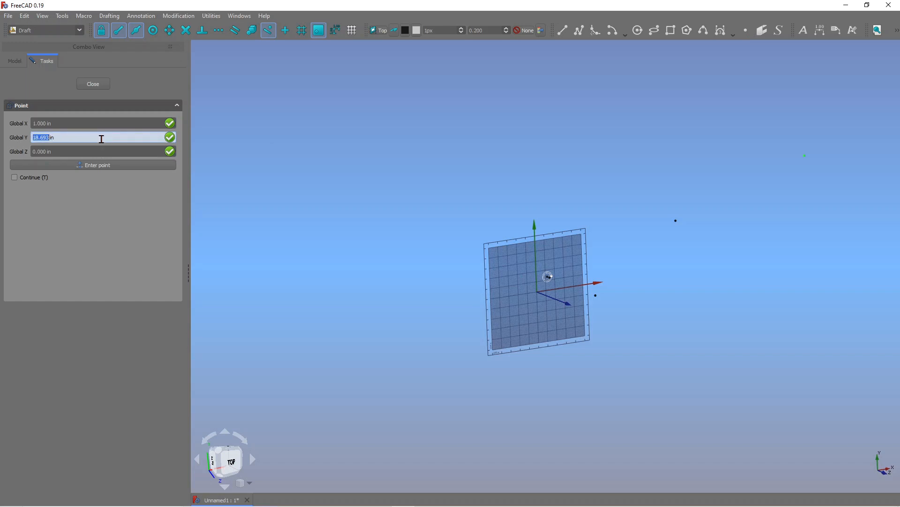
type("30")
key("Tab")
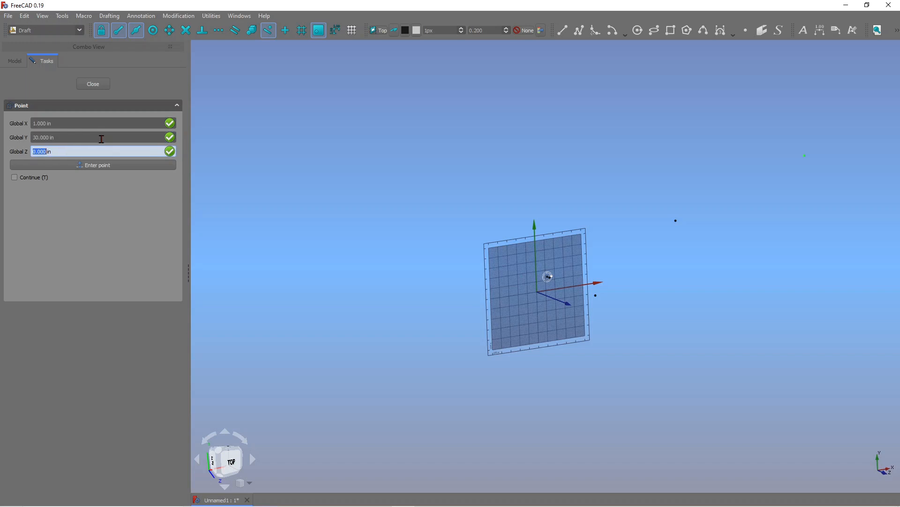
type("35")
key("Return")
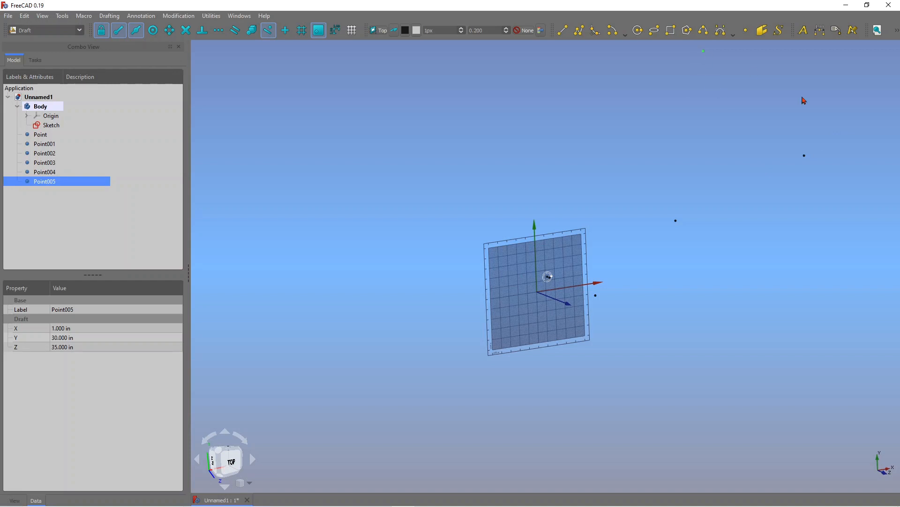
Step: Draw an open B-spline through the Draft points, from the sketched circles out to the point at X 1 in, Y 30 in, Z 35 in
left_click(704, 30)
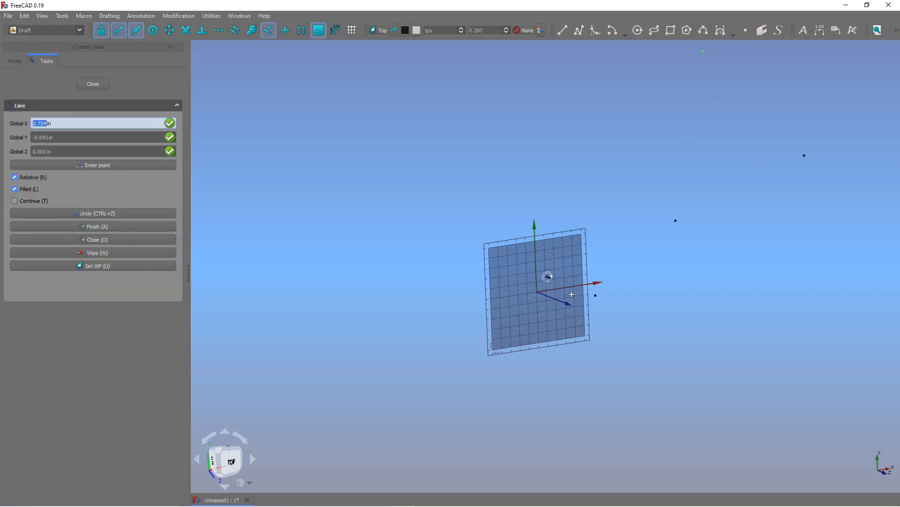
scroll(571, 294, "up", 5)
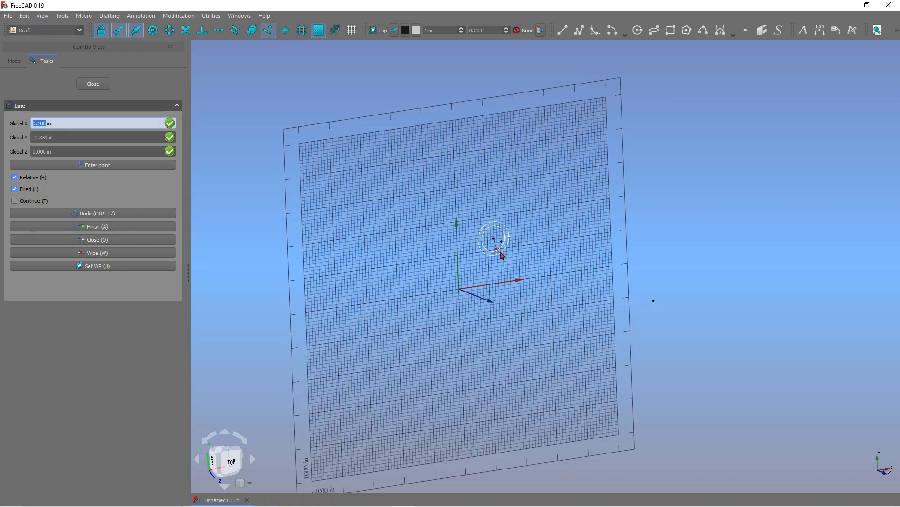
left_click(494, 239)
scroll(661, 231, "down", 2)
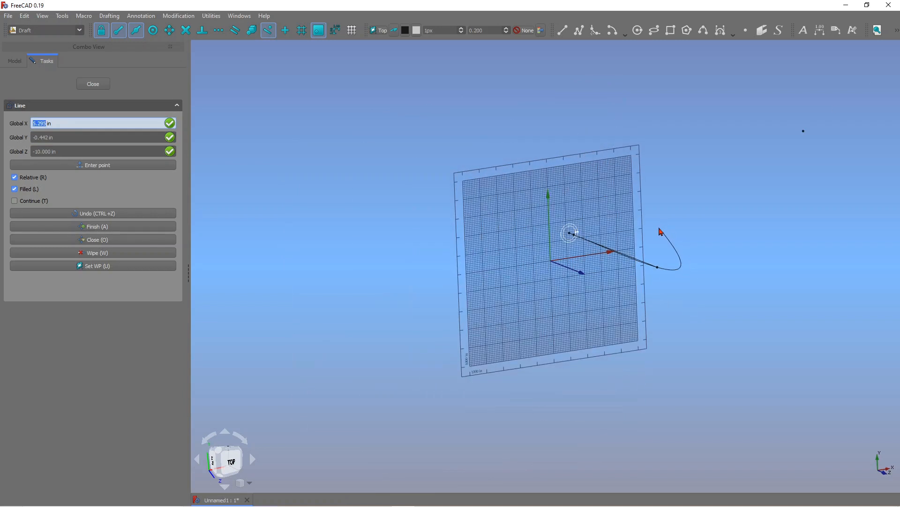
scroll(680, 228, "down", 2)
scroll(741, 196, "down", 3)
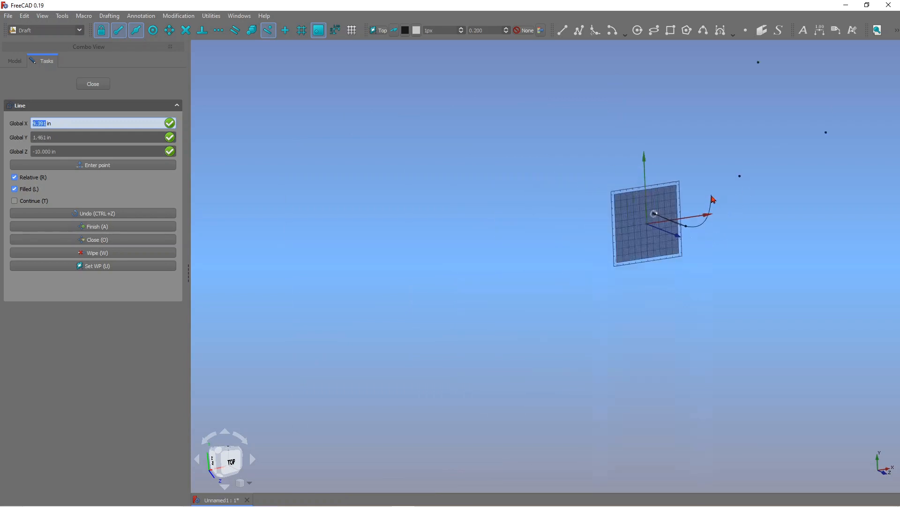
left_click(735, 179)
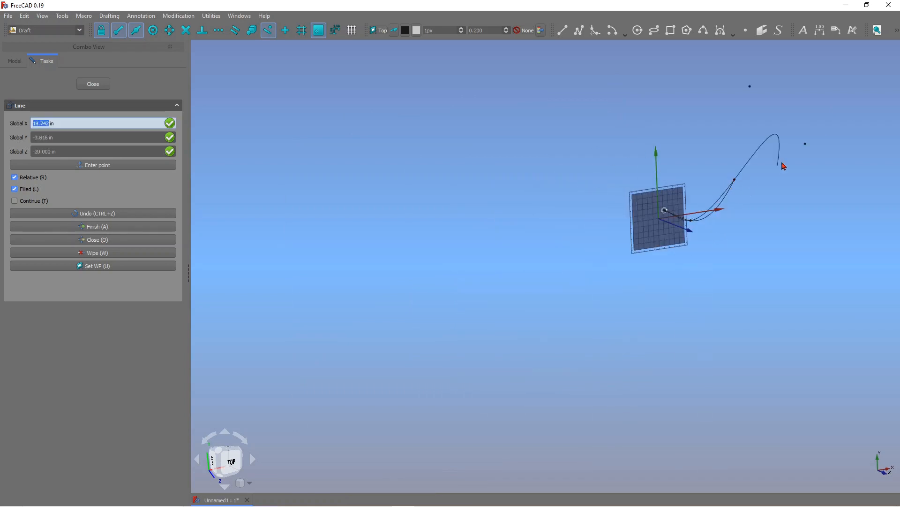
left_click(806, 144)
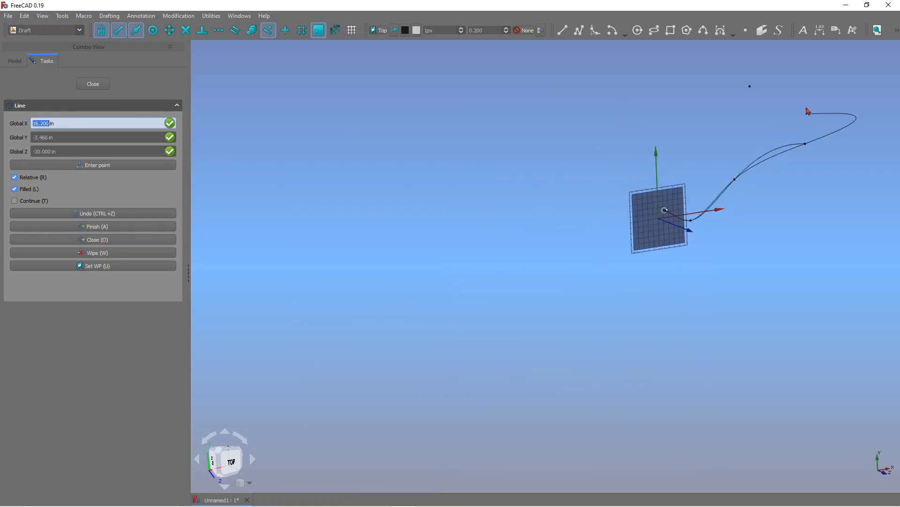
left_click(749, 86)
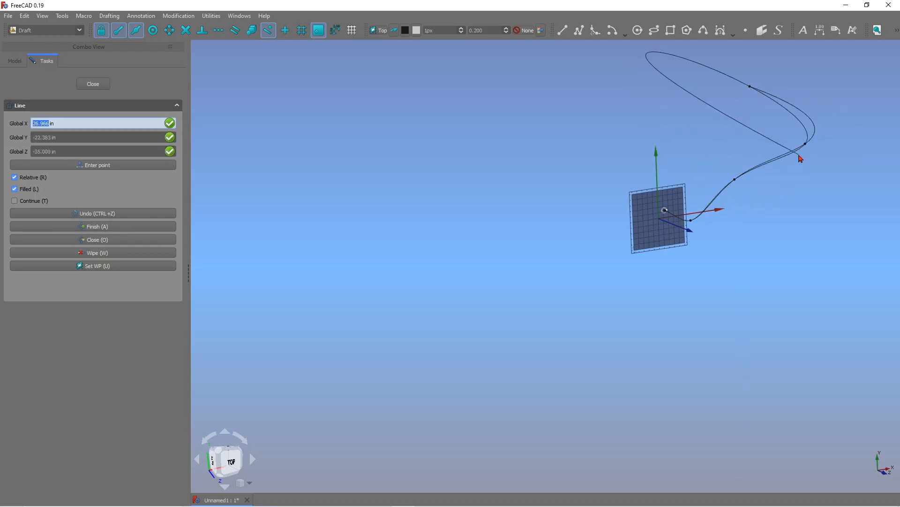
key("a")
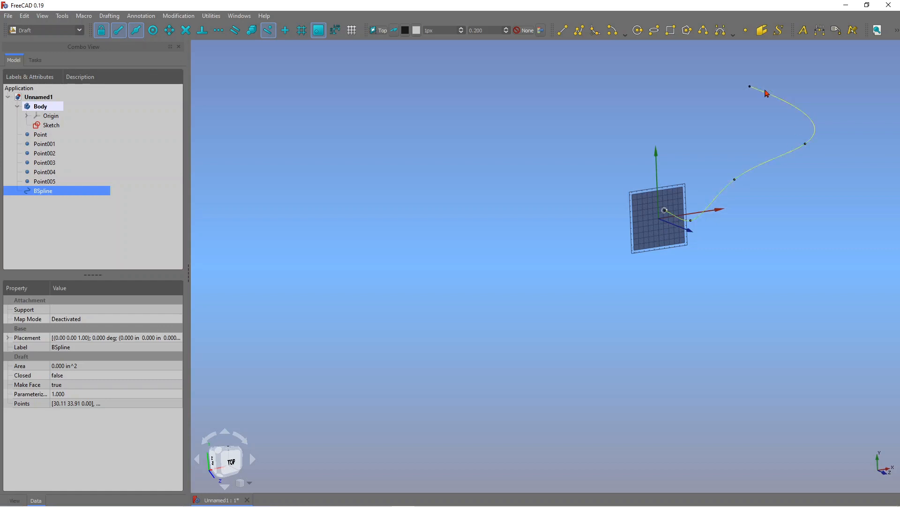
scroll(807, 98, "up", 2)
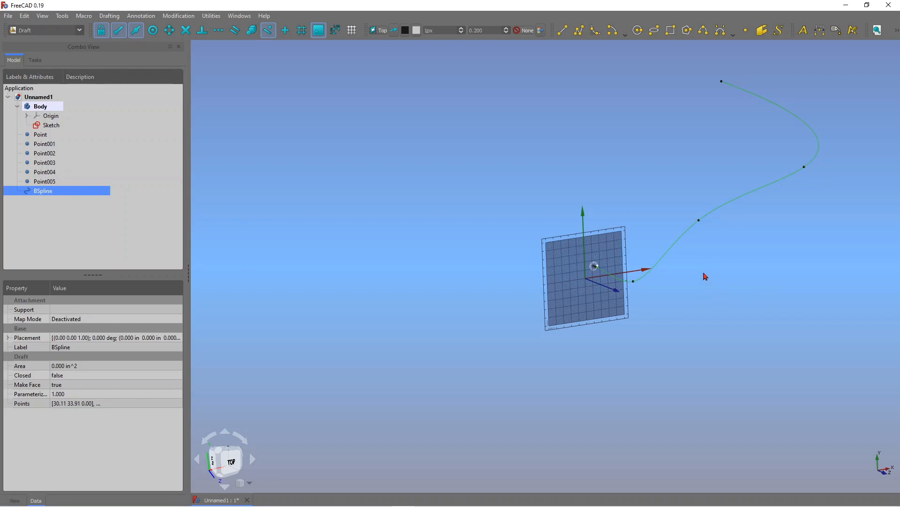
scroll(610, 136, "down", 1)
scroll(706, 79, "up", 1)
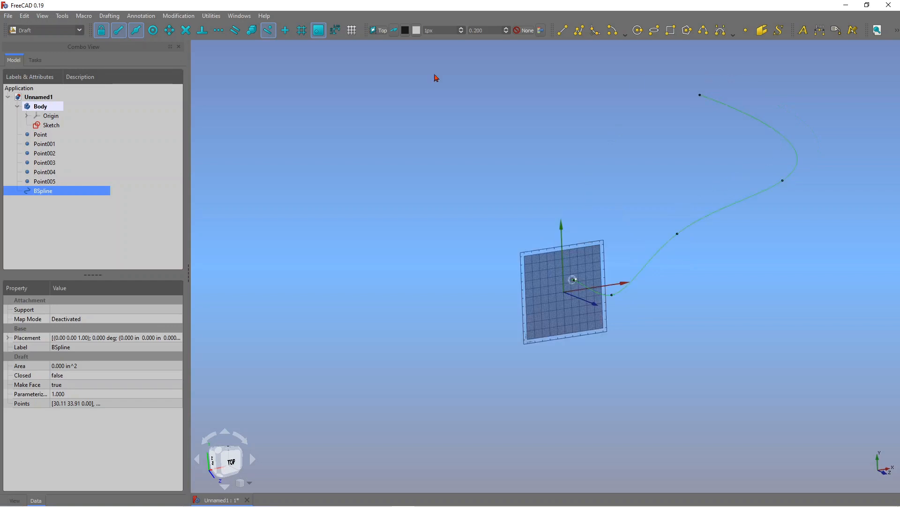
scroll(702, 127, "up", 2)
scroll(698, 129, "down", 1)
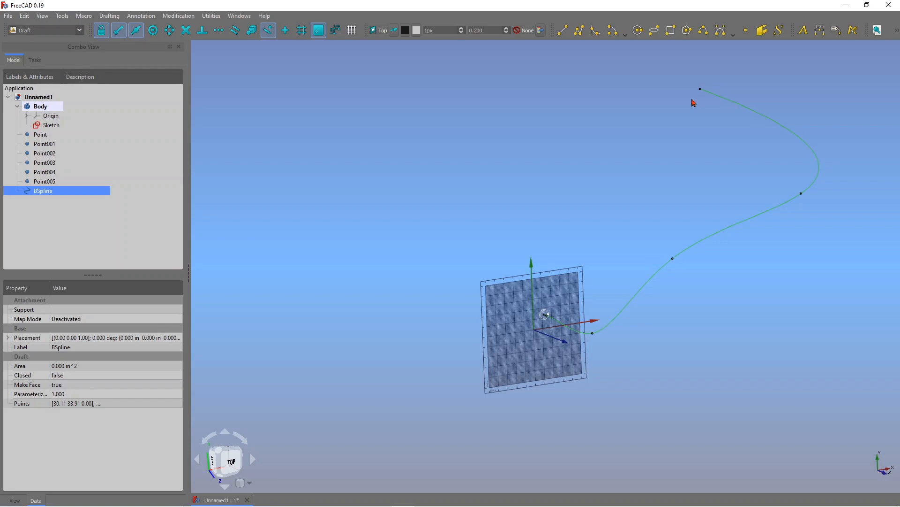
Step: Switch to the Part Design workbench
left_click(80, 30)
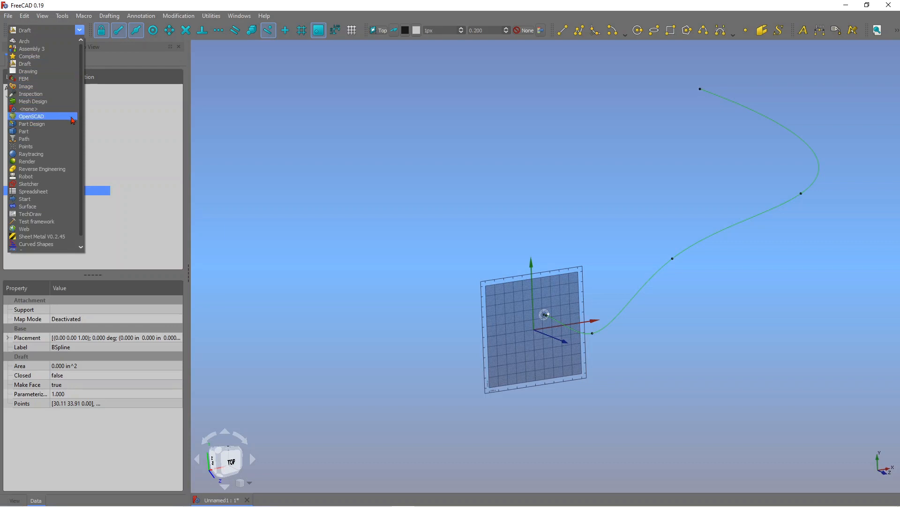
left_click(50, 184)
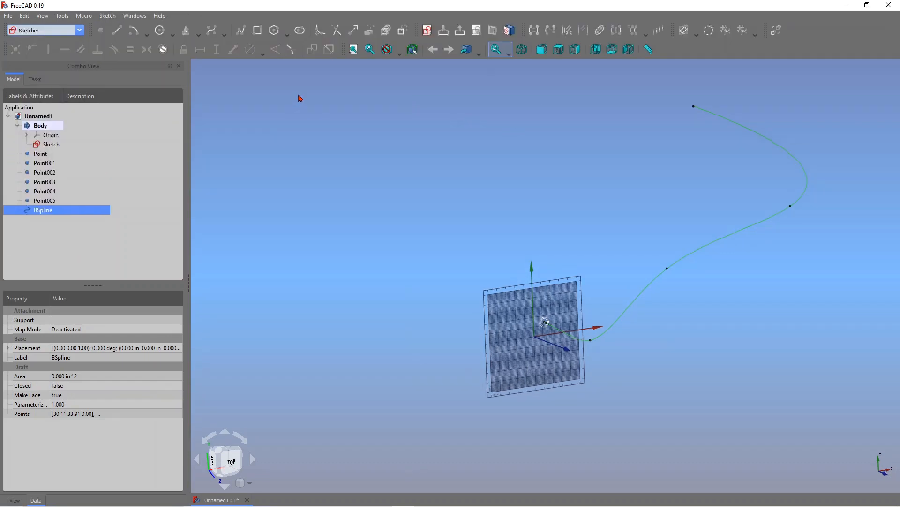
left_click(82, 31)
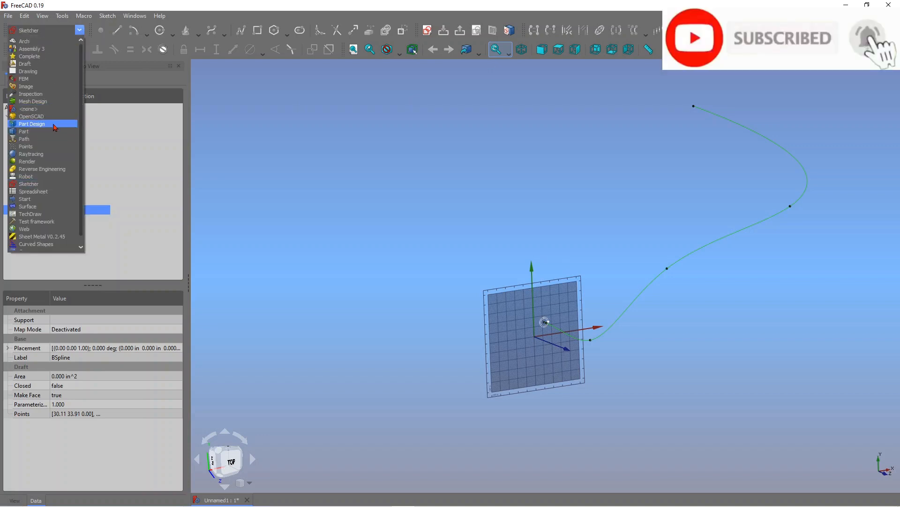
left_click(52, 124)
left_click(14, 61)
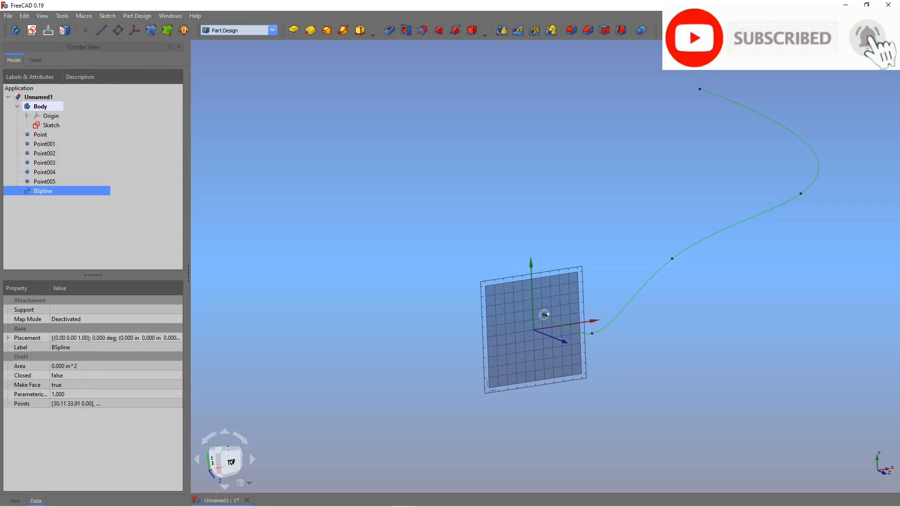
Step: Start a datum line with the B-spline as its first reference
left_click(699, 91)
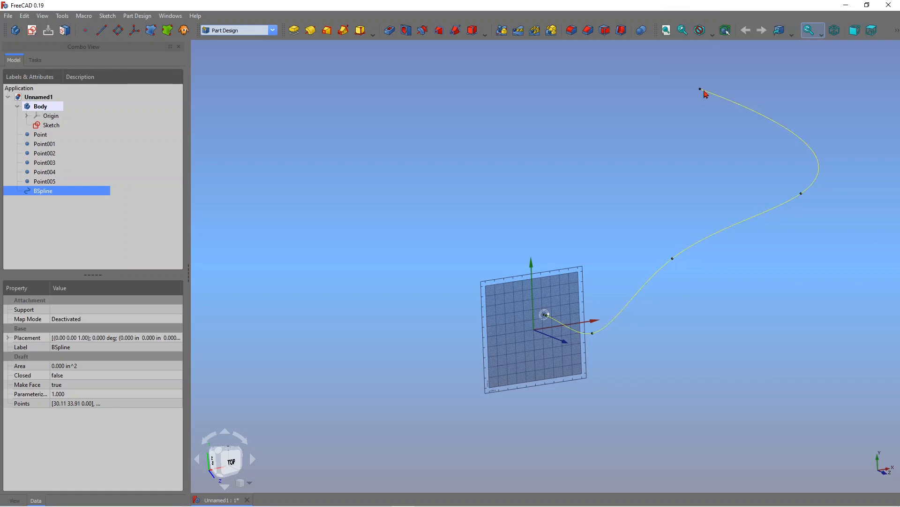
scroll(704, 81, "up", 3)
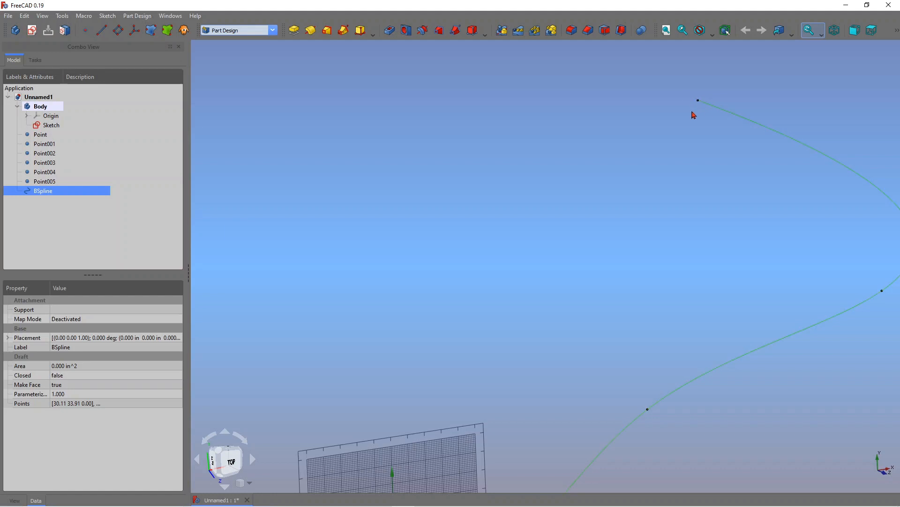
scroll(696, 112, "down", 2)
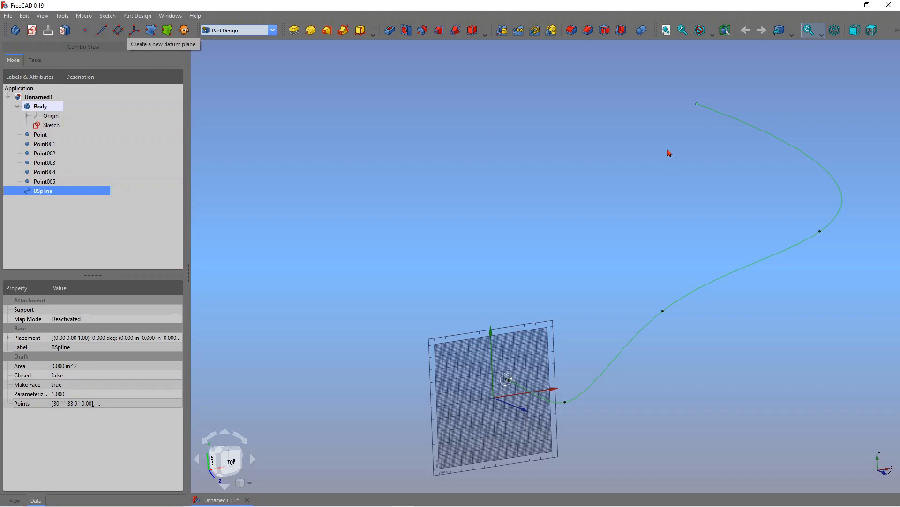
scroll(694, 77, "up", 2)
scroll(671, 80, "down", 1)
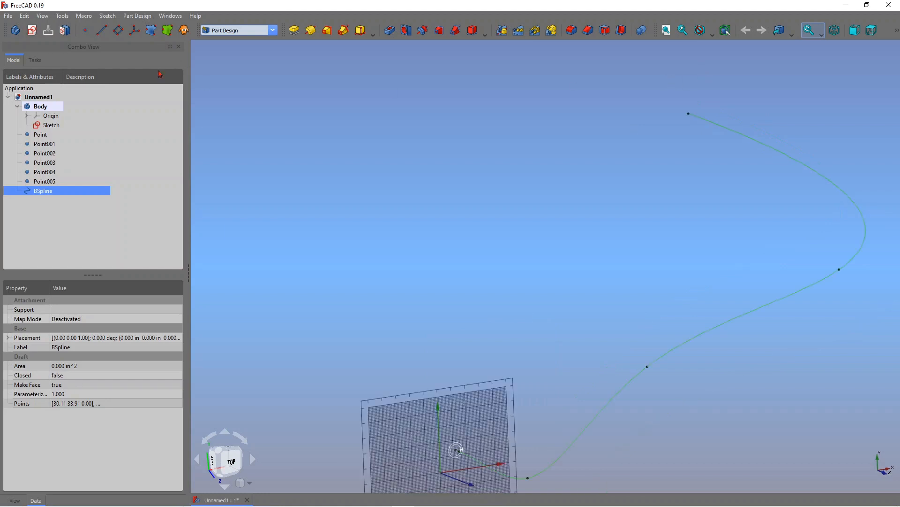
scroll(595, 107, "down", 2)
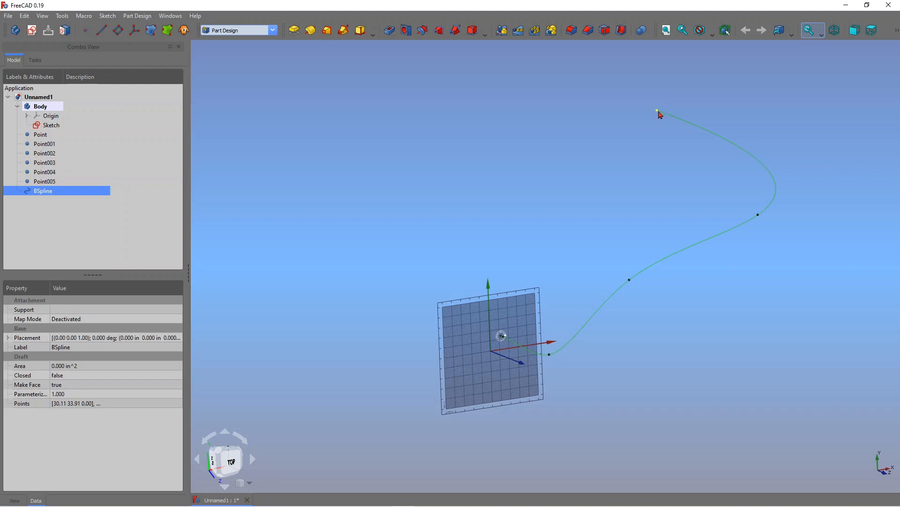
left_click(100, 33)
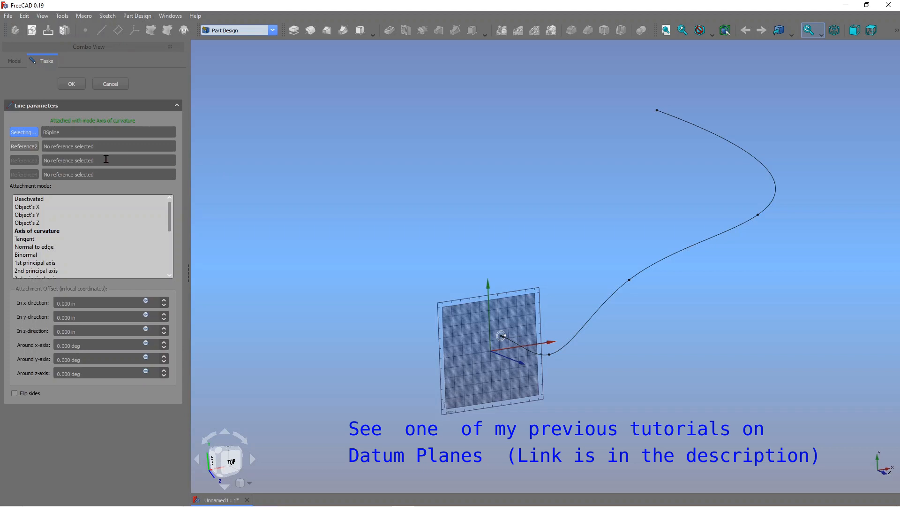
scroll(664, 113, "up", 2)
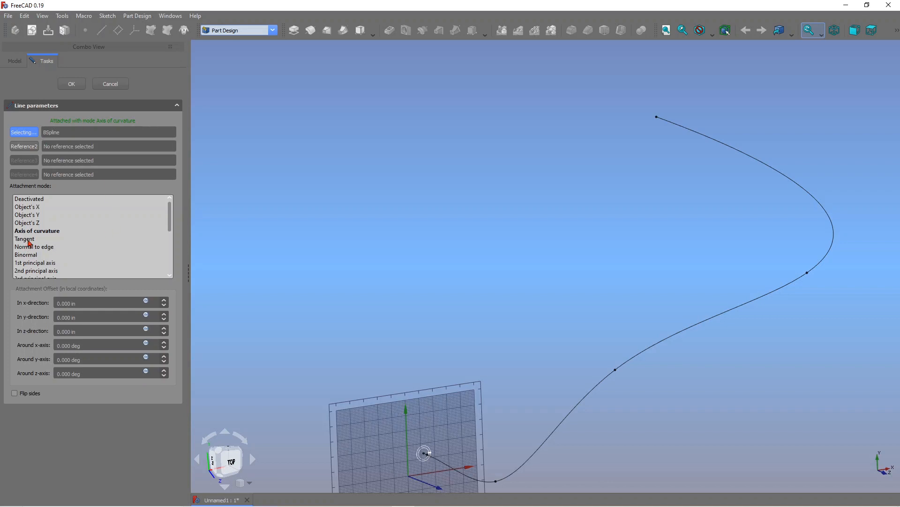
mouse_move(30, 242)
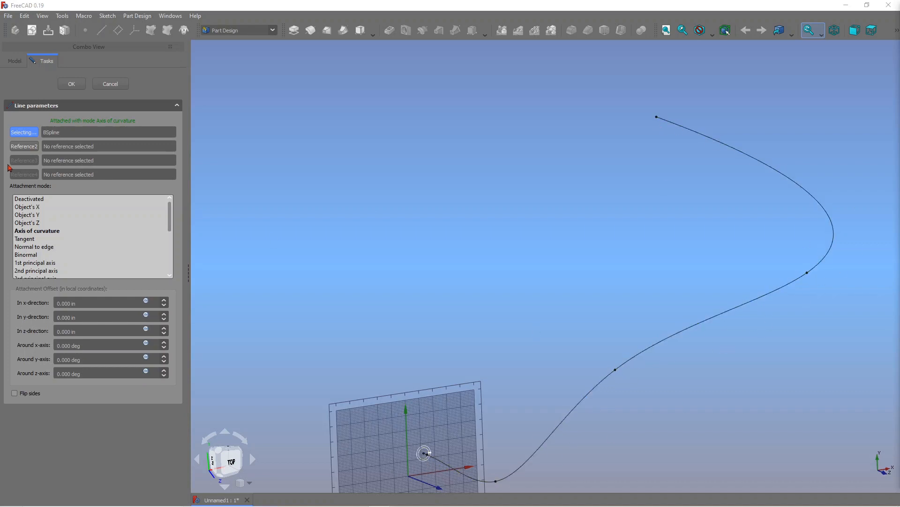
Step: Add the B-spline's end point (Point005) as the datum line's second reference and set its attachment mode to Tangent
left_click(19, 150)
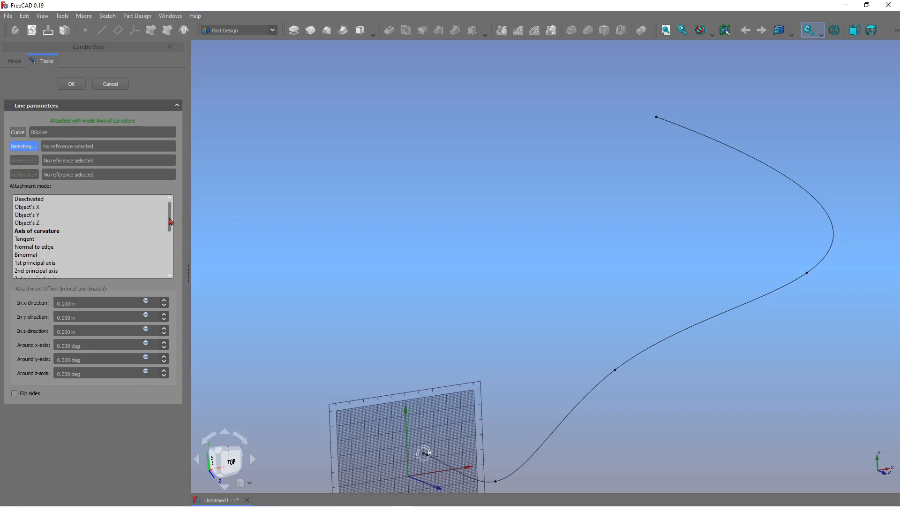
left_click_drag(171, 217, 171, 244)
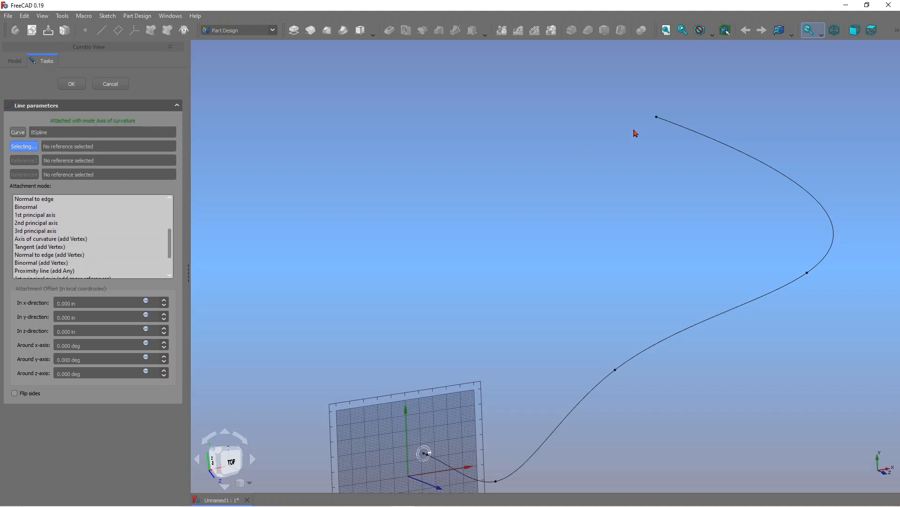
left_click(657, 117)
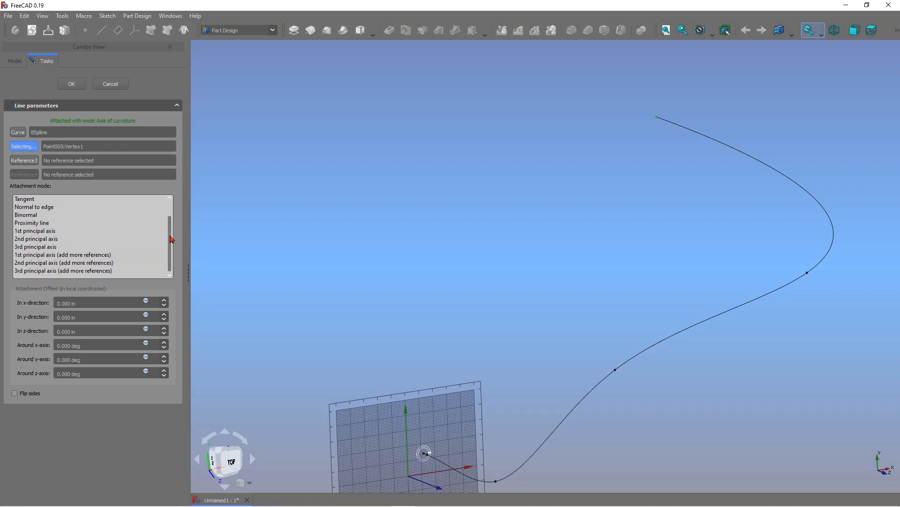
scroll(171, 236, "up", 1)
left_click(33, 216)
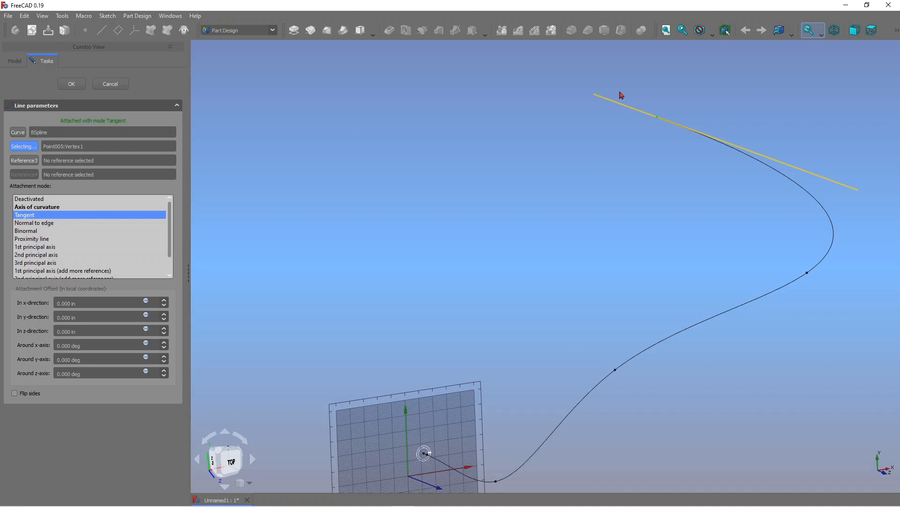
Step: Check the tangent line at the spline's end and accept the datum line, making an independent copy of the referenced geometry
mouse_move(675, 171)
middle_mouse_down()
mouse_move(684, 175)
mouse_move(655, 201)
mouse_move(680, 171)
middle_mouse_up()
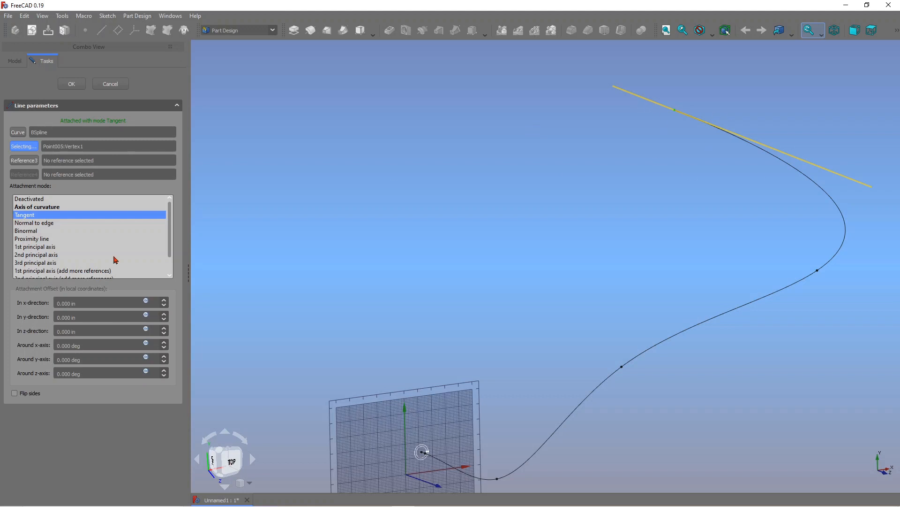
scroll(167, 222, "down", 1)
scroll(172, 219, "up", 1)
middle_click_drag(682, 133, 687, 157)
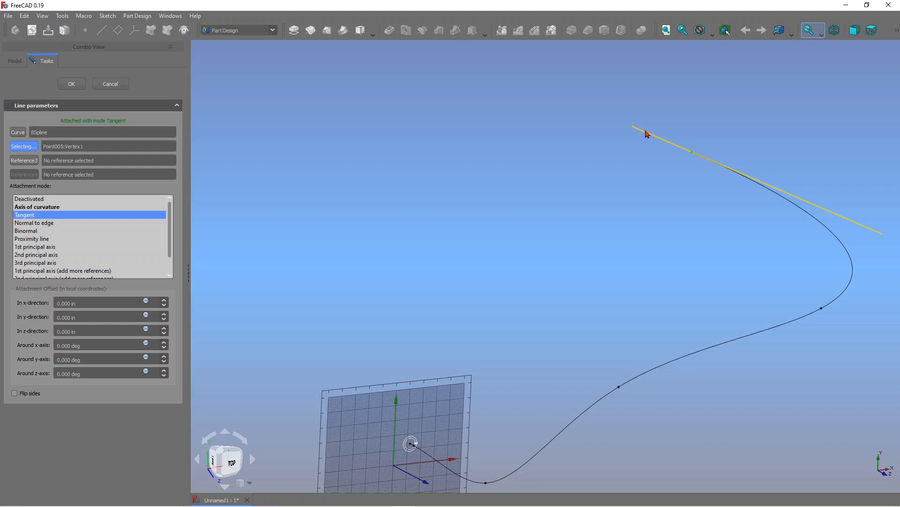
scroll(696, 156, "up", 5)
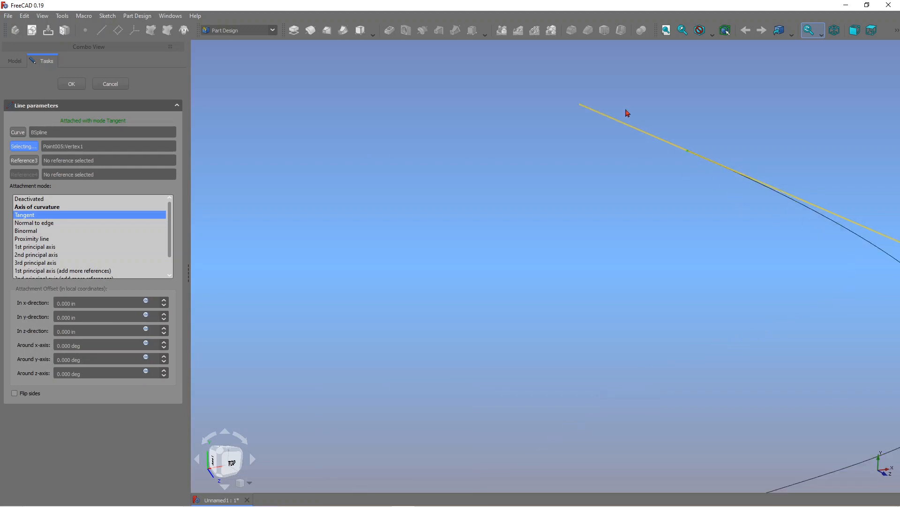
scroll(516, 175, "down", 5)
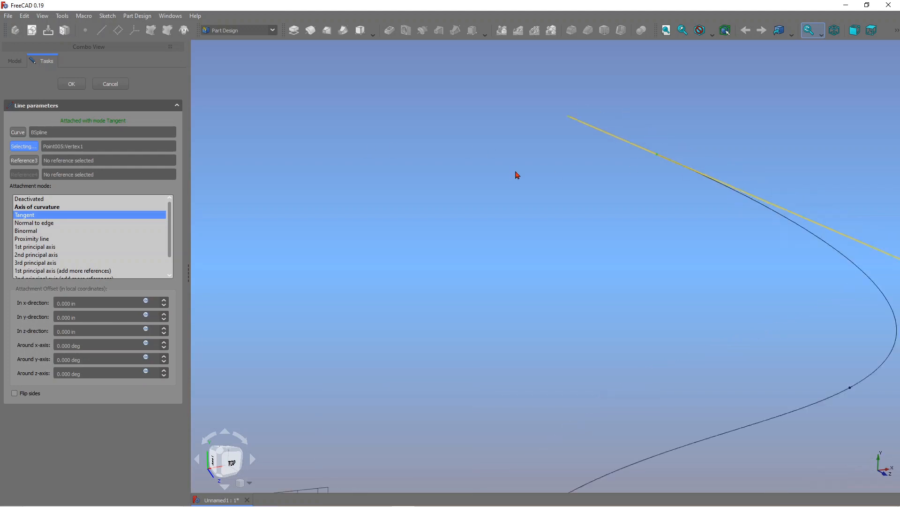
left_click(78, 87)
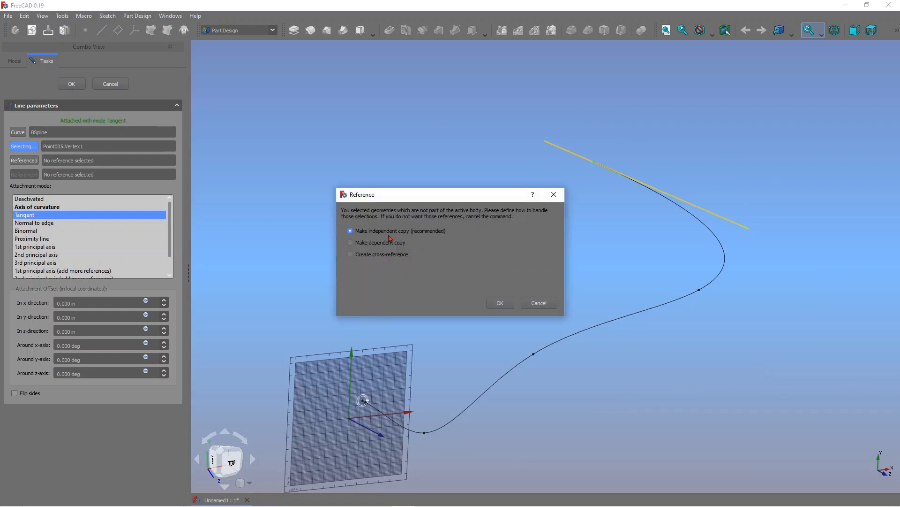
left_click(499, 303)
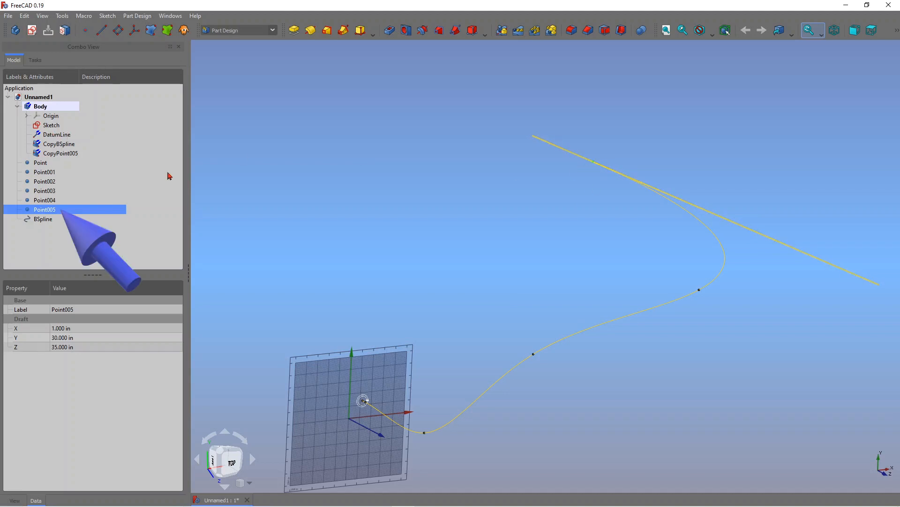
Step: Start a datum plane with the spline's end point (Point005) as its first reference and examine its placement
left_click(117, 32)
scroll(526, 202, "down", 3)
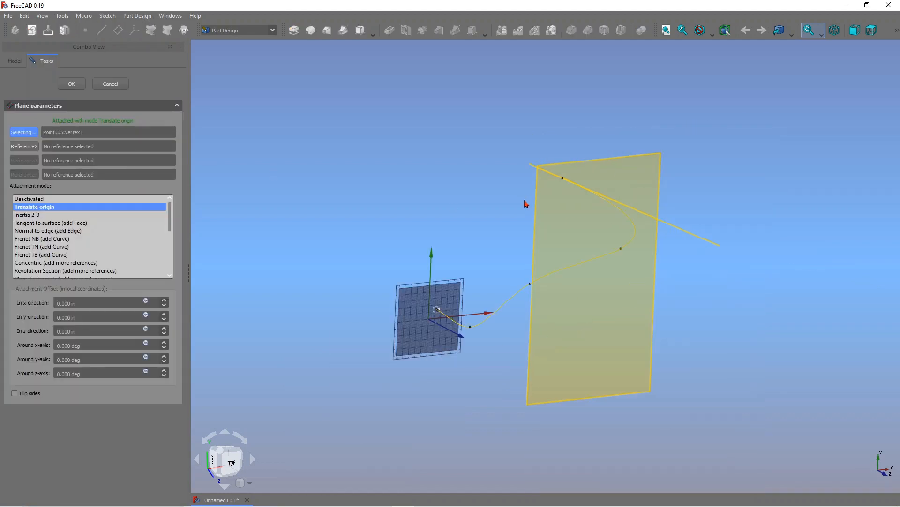
middle_click_drag(546, 238, 603, 255)
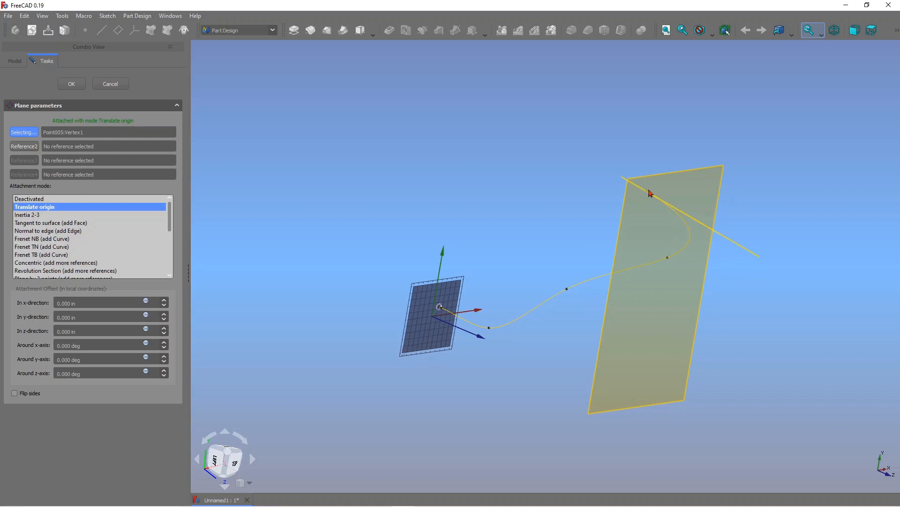
middle_click_drag(708, 227, 671, 169)
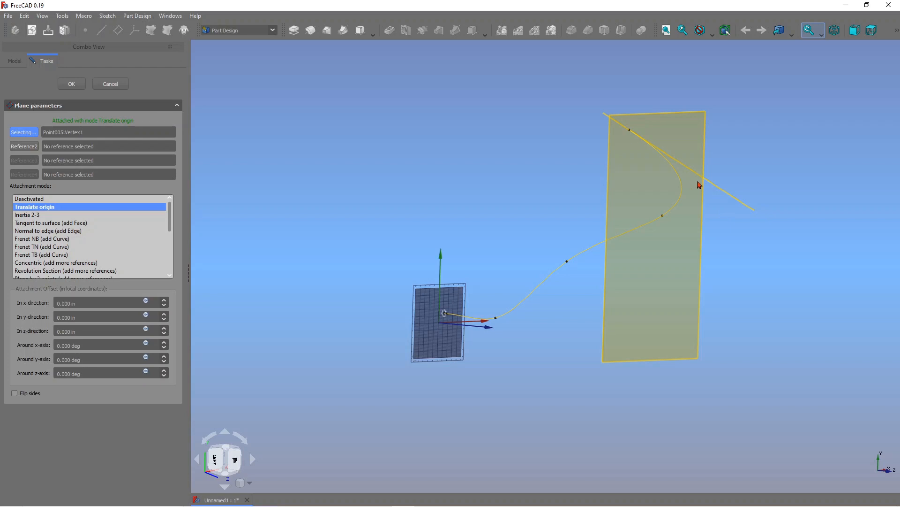
Step: Replace the datum plane's first reference with the tangent datum line, attached in Object's XY mode
left_click(31, 135)
mouse_move(169, 205)
left_mouse_down()
mouse_move(169, 255)
mouse_move(169, 206)
left_mouse_up()
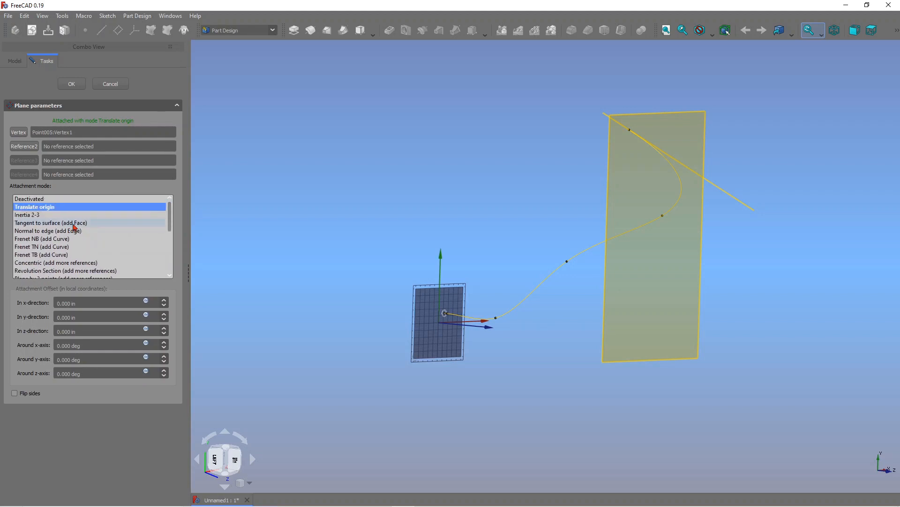
left_click(725, 194)
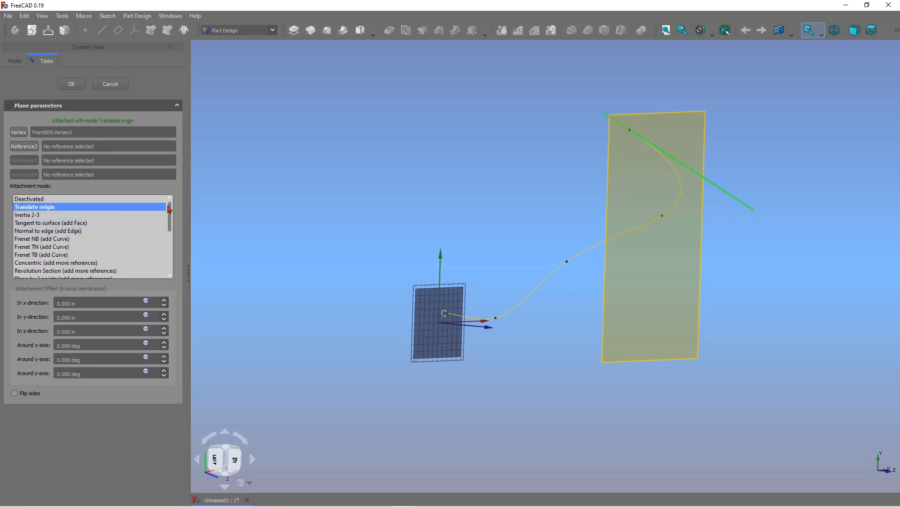
mouse_move(169, 207)
left_mouse_down()
mouse_move(170, 219)
mouse_move(171, 201)
left_mouse_up()
left_click(21, 134)
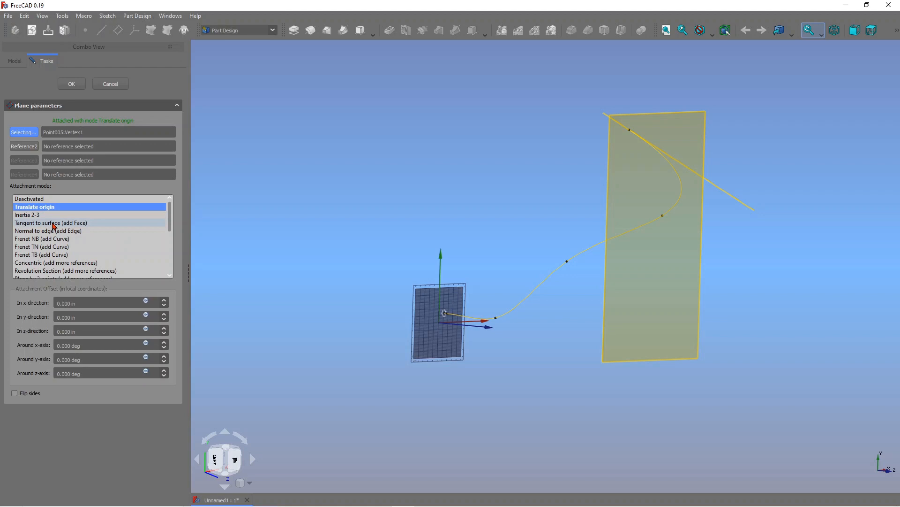
left_click(43, 200)
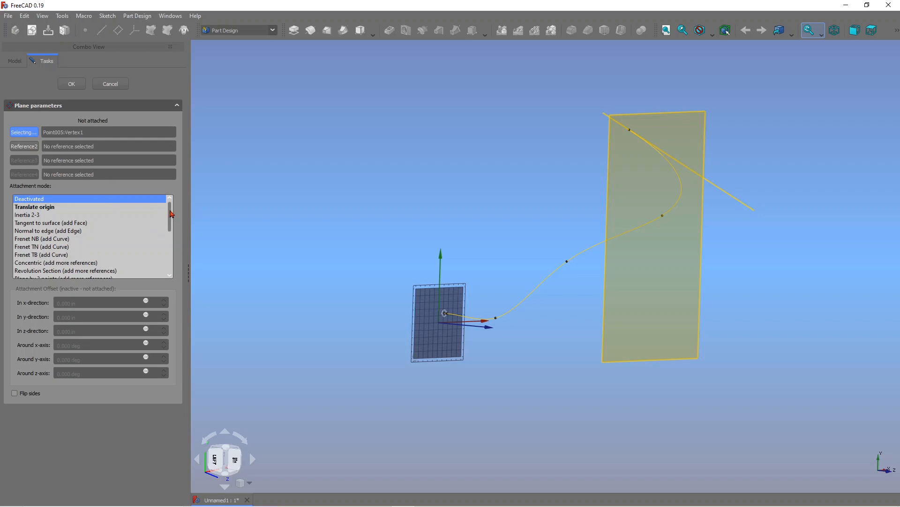
mouse_move(170, 212)
left_mouse_down()
mouse_move(172, 255)
mouse_move(170, 204)
left_mouse_up()
left_click(697, 175)
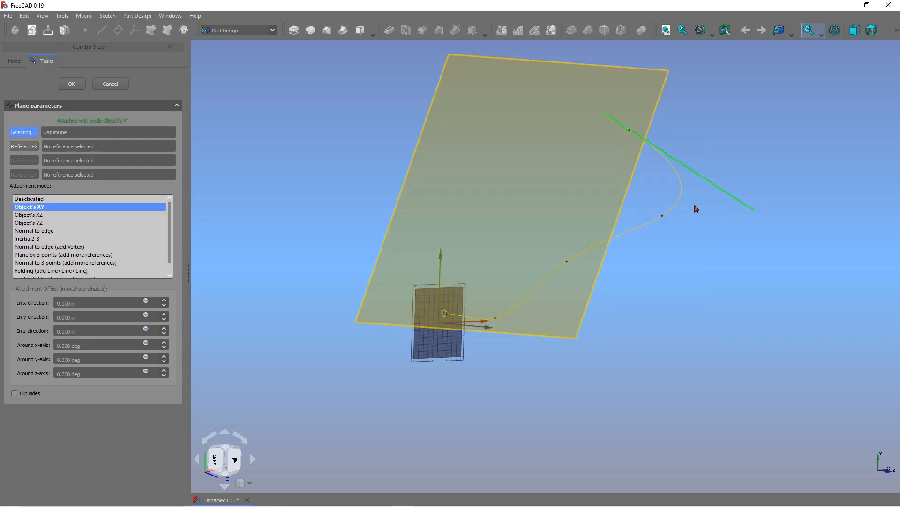
Step: Check the plane's orientation against the tangent line and accept the datum plane
mouse_move(557, 205)
middle_mouse_down()
mouse_move(692, 197)
mouse_move(589, 171)
mouse_move(496, 182)
mouse_move(476, 231)
mouse_move(511, 221)
mouse_move(424, 262)
mouse_move(435, 267)
mouse_move(328, 211)
mouse_move(338, 224)
mouse_move(321, 220)
mouse_move(374, 225)
mouse_move(339, 208)
middle_mouse_up()
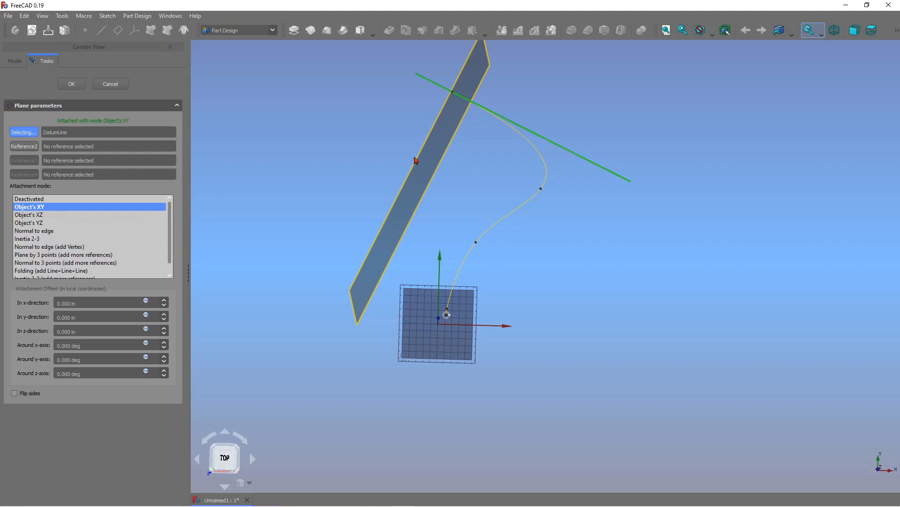
middle_click_drag(451, 145, 422, 144)
left_click(62, 85)
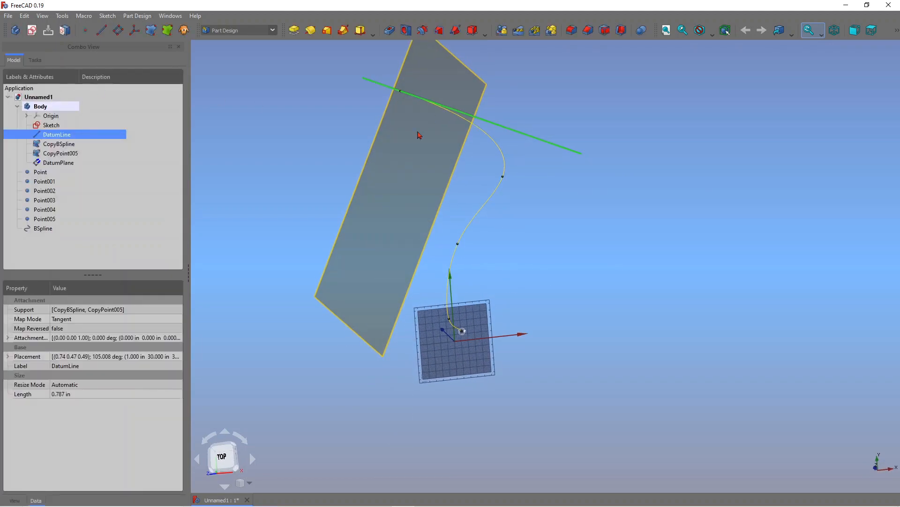
Step: Start a new sketch on the datum plane at the spline's end
middle_click_drag(589, 185, 423, 177)
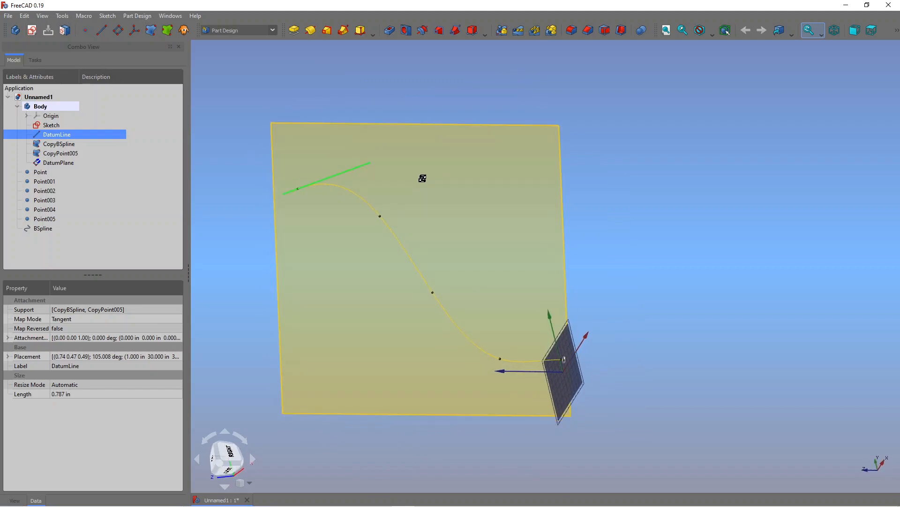
left_click(491, 166)
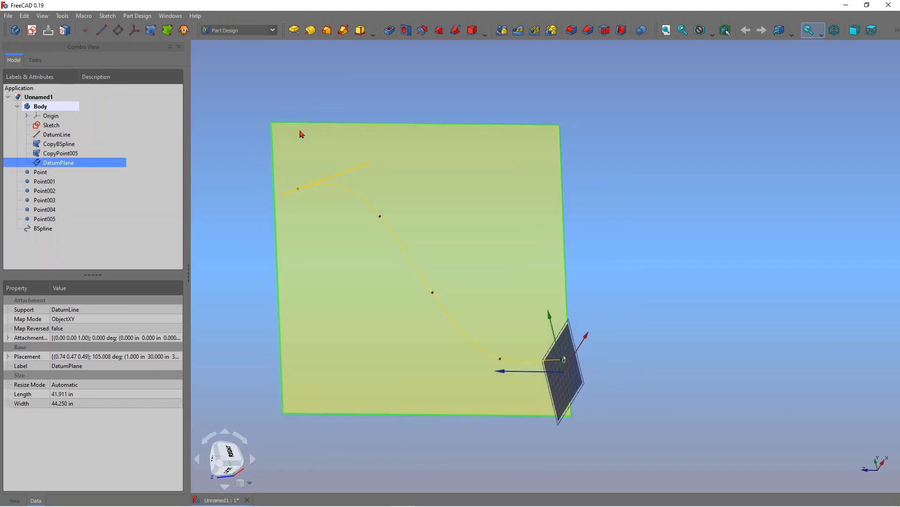
left_click(32, 31)
scroll(612, 127, "down", 2)
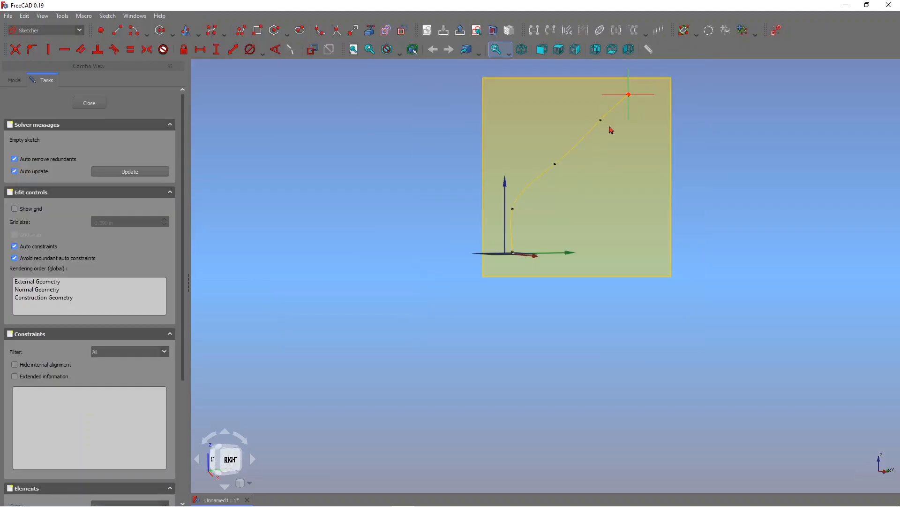
scroll(628, 85, "up", 5)
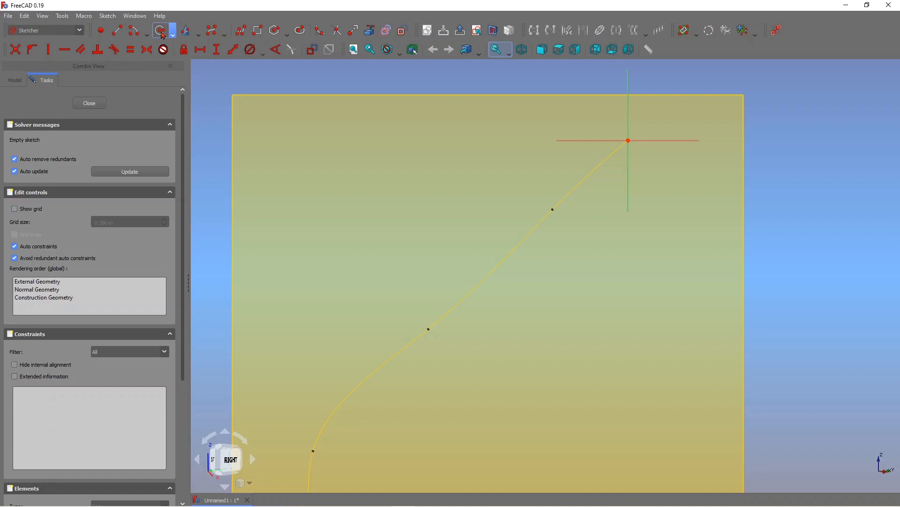
Step: Draw two concentric circles centred on the sketch origin, about 4.5 in and 6.6 in in diameter
left_click(164, 34)
left_click(629, 141)
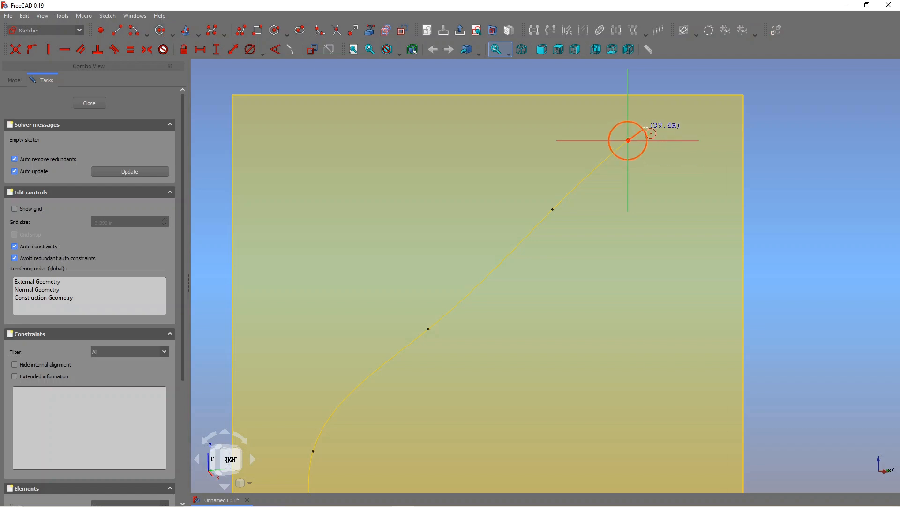
left_click(653, 129)
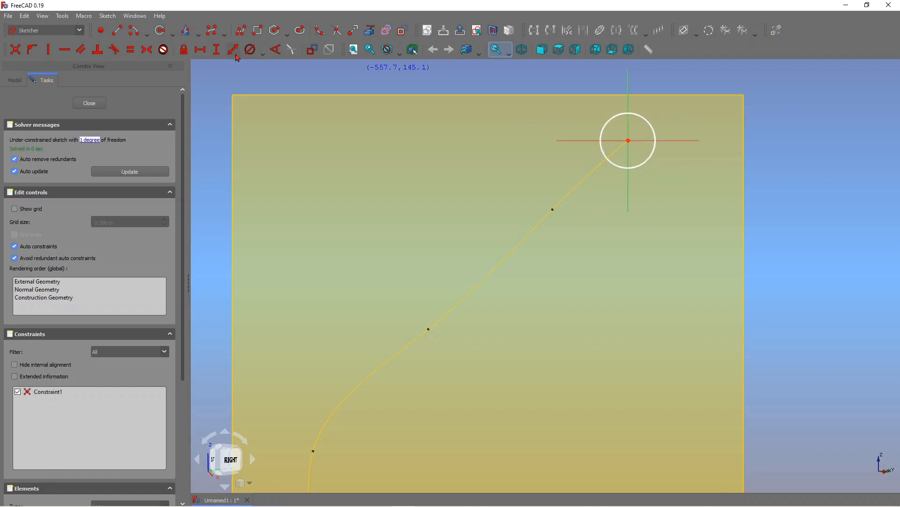
left_click(164, 33)
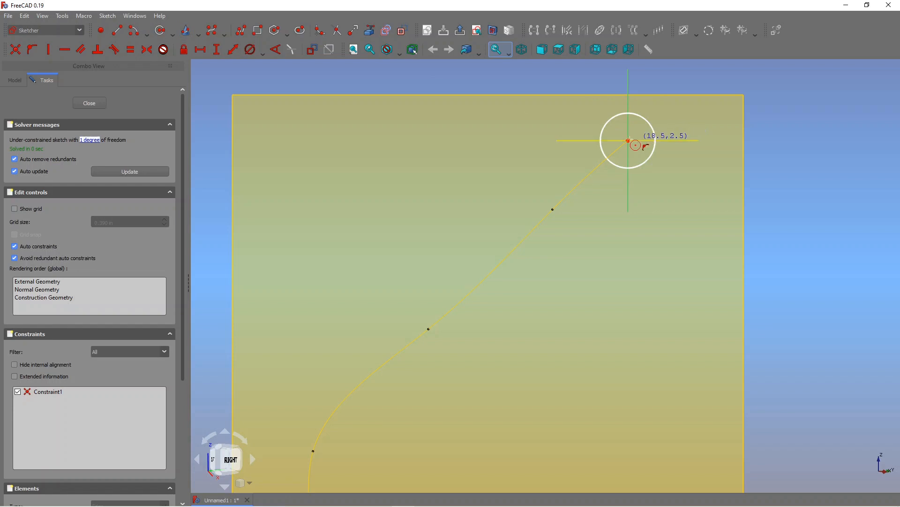
left_click(629, 140)
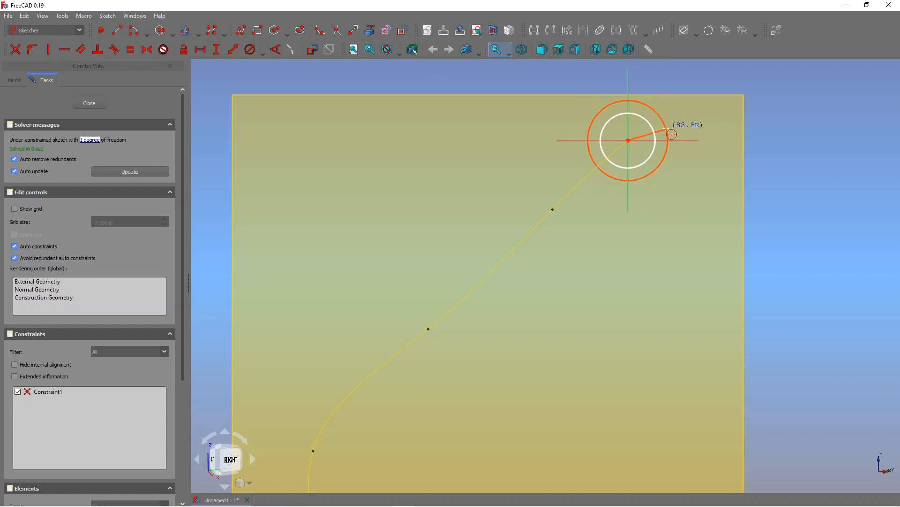
left_click(672, 134)
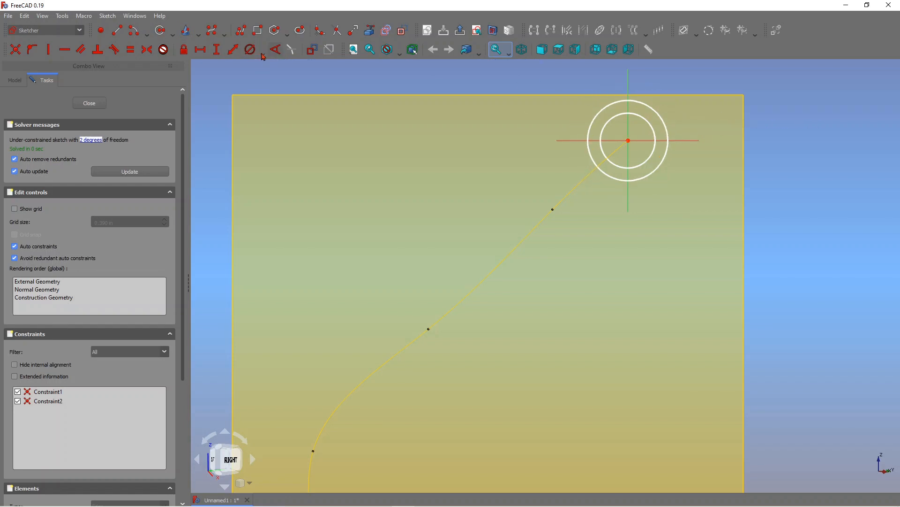
Step: Constrain the inner circle's diameter to 5.3 in
left_click(250, 50)
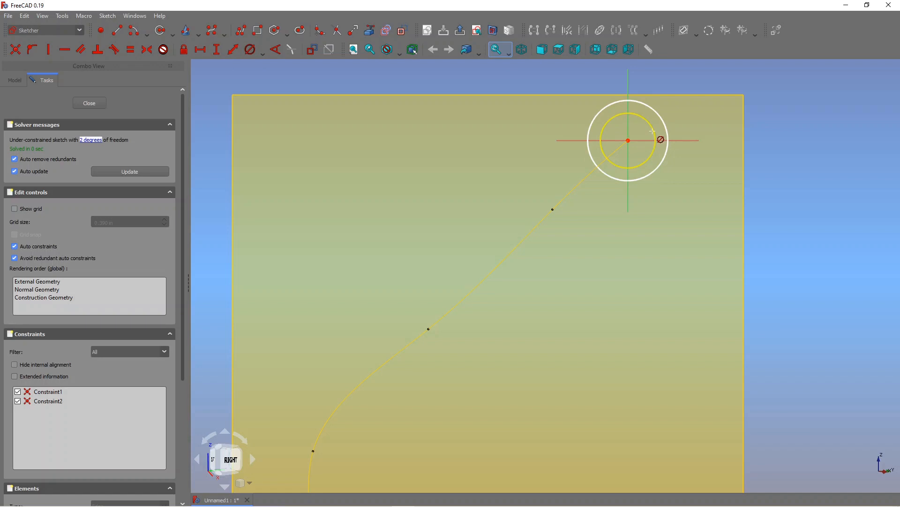
left_click(653, 132)
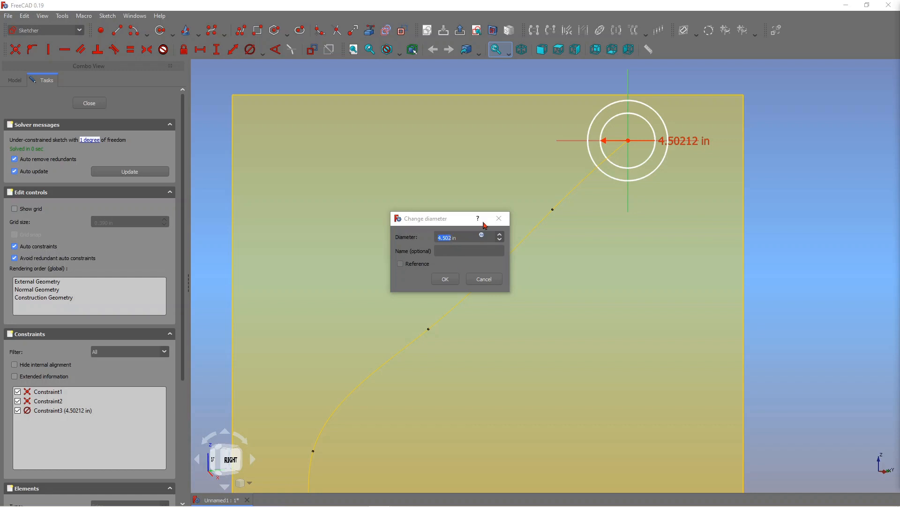
left_click(450, 237)
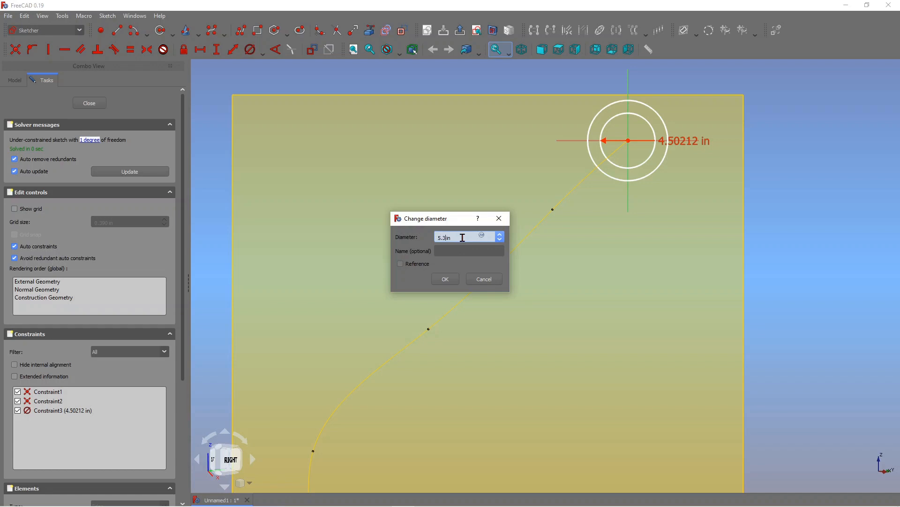
key("Return")
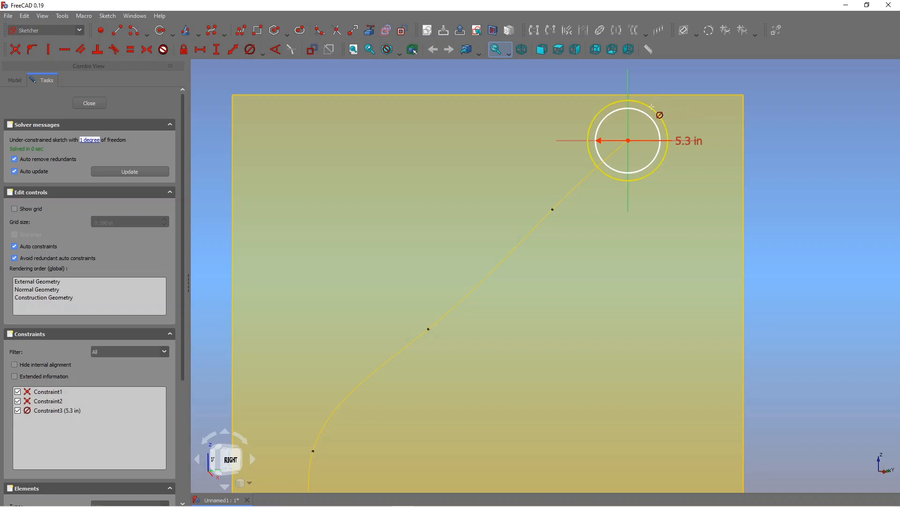
Step: Constrain the outer circle's diameter to 6.582 in and close the sketch
left_click(659, 115)
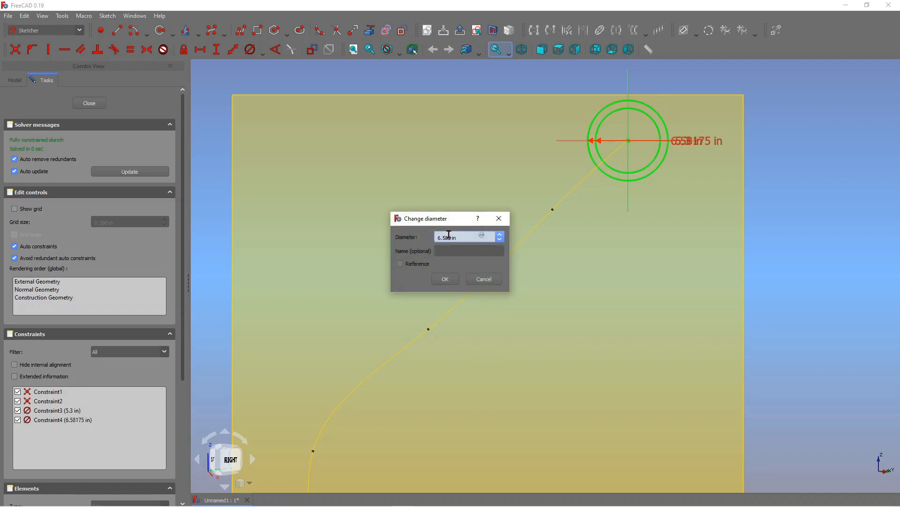
left_click_drag(454, 236, 427, 237)
type("5.1")
type("82")
key("Return")
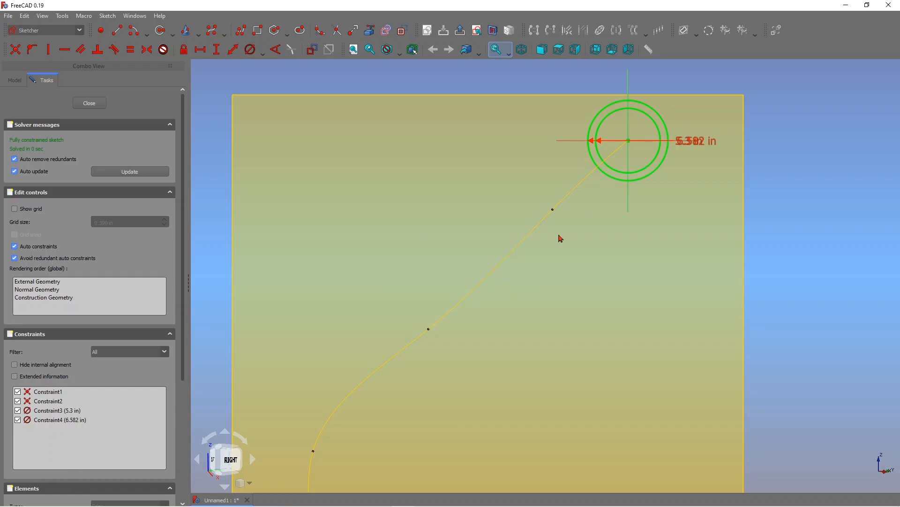
scroll(676, 218, "down", 3)
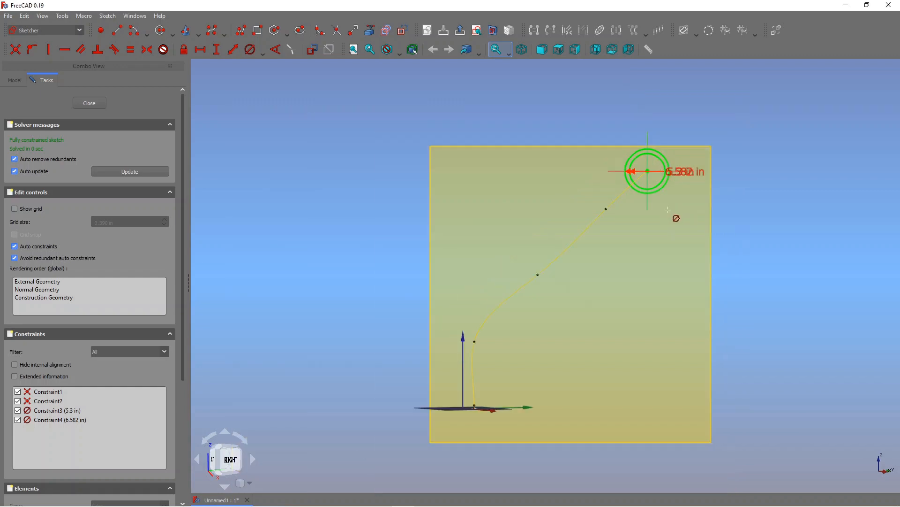
scroll(669, 210, "down", 2)
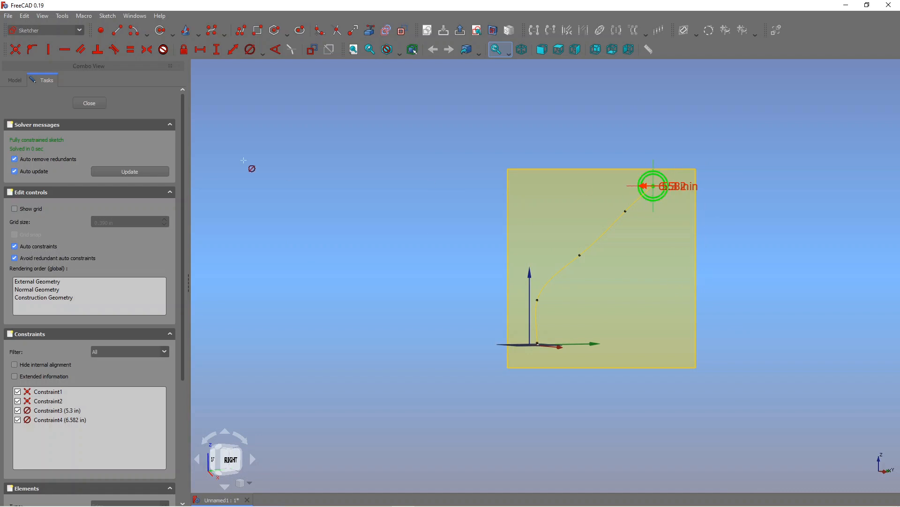
left_click(82, 104)
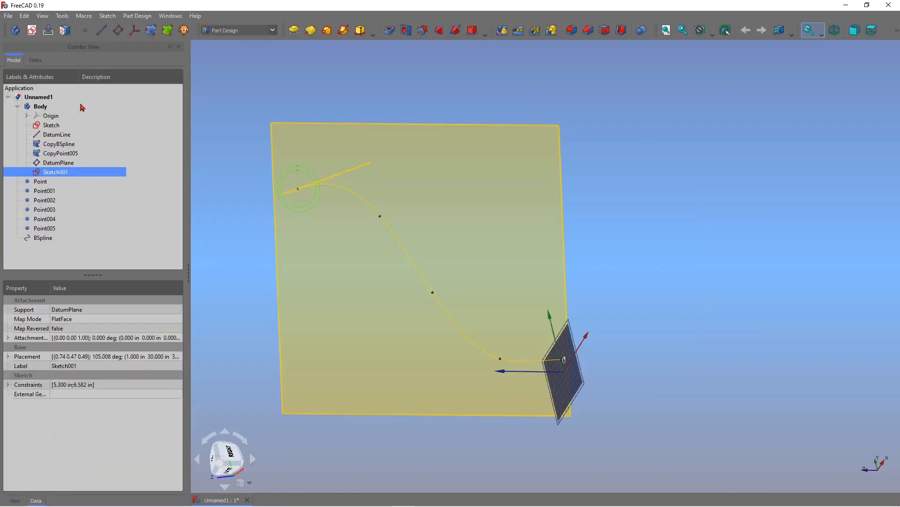
Step: Start an additive pipe with the first sketch, at the spline's start, as its profile
mouse_move(599, 269)
middle_mouse_down()
mouse_move(662, 249)
mouse_move(351, 281)
mouse_move(655, 295)
mouse_move(619, 314)
mouse_move(616, 295)
middle_mouse_up()
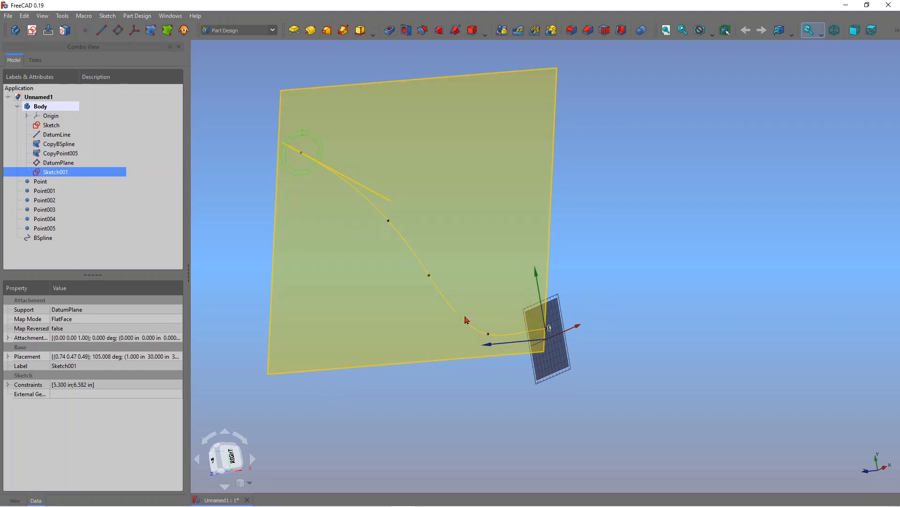
left_click(59, 128)
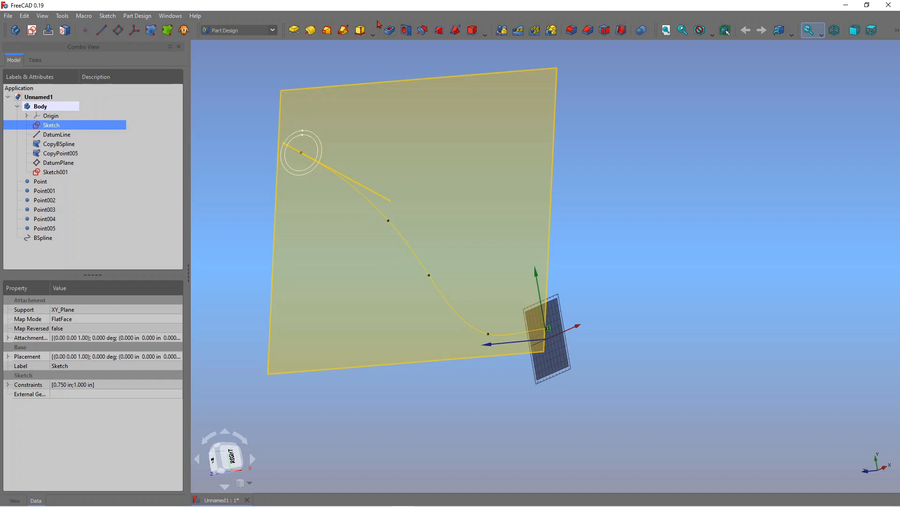
left_click(343, 32)
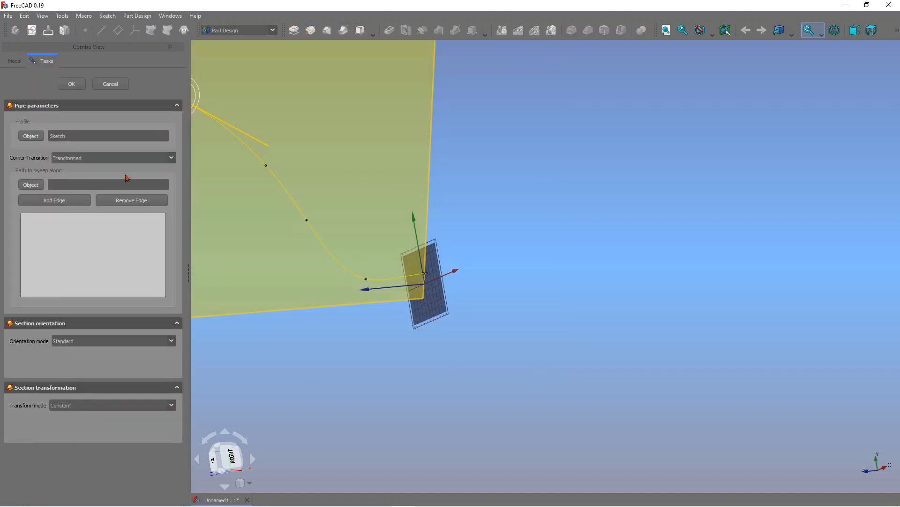
scroll(488, 165, "down", 3)
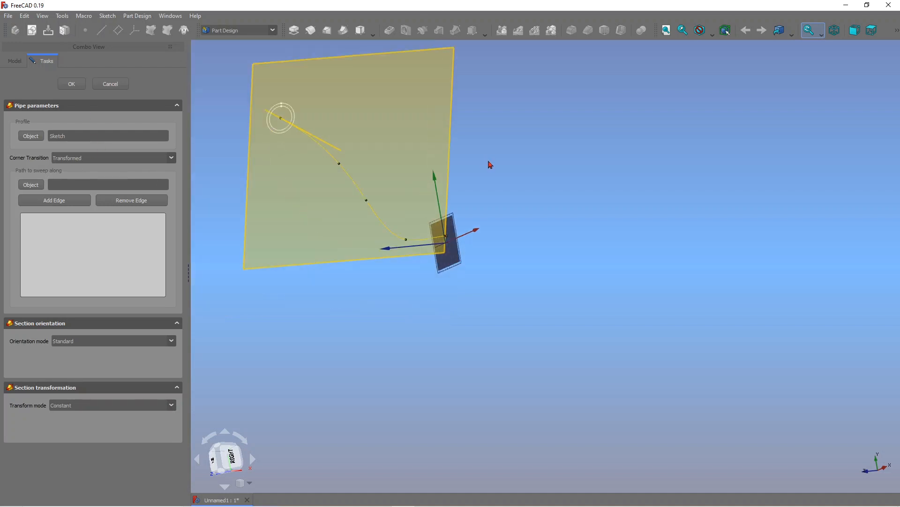
scroll(619, 220, "up", 4)
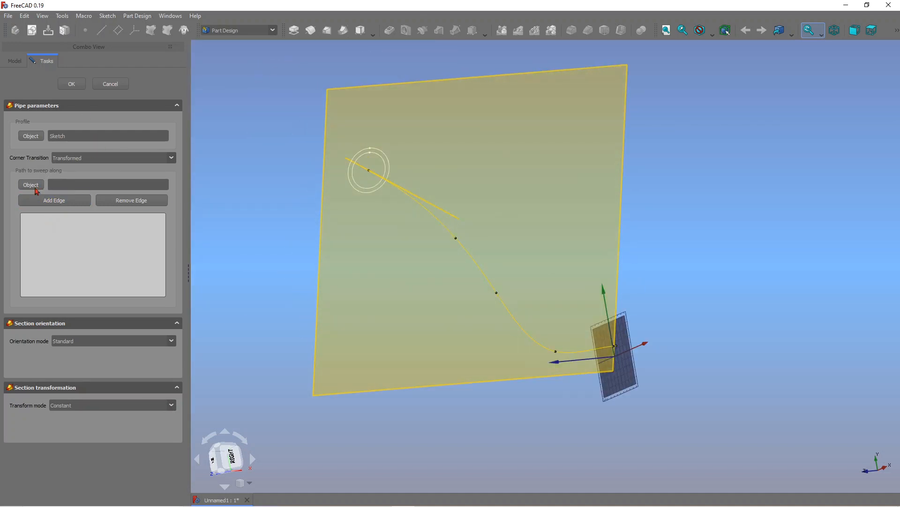
Step: Add the B-spline copy's edge as the path to sweep the pipe along
left_click(47, 201)
left_click(54, 205)
left_click(74, 201)
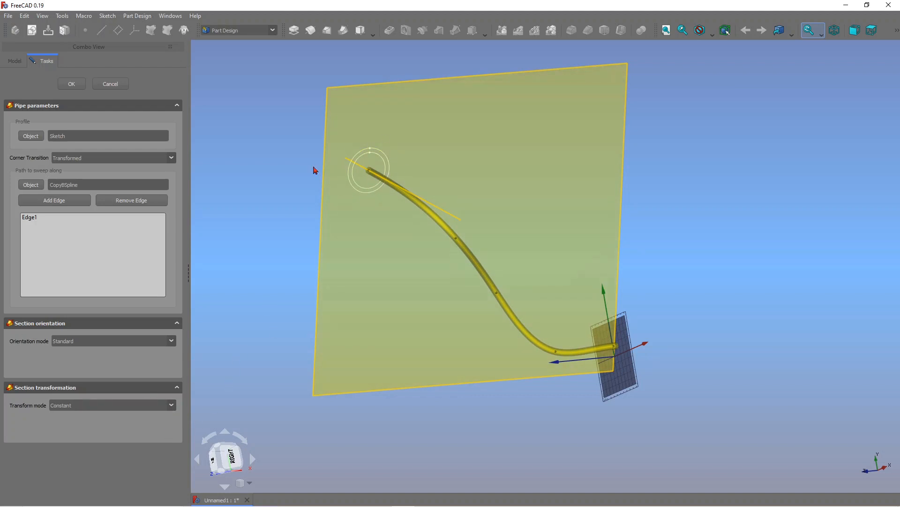
Step: Set the pipe's section transformation to Multisection, add the larger circles' sketch on the datum plane as a section, and finish the pipe
left_click(171, 405)
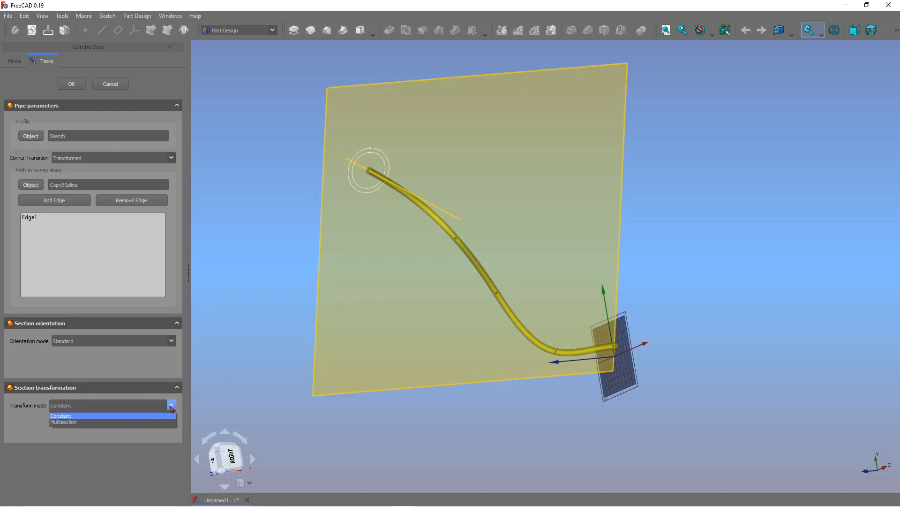
left_click(88, 424)
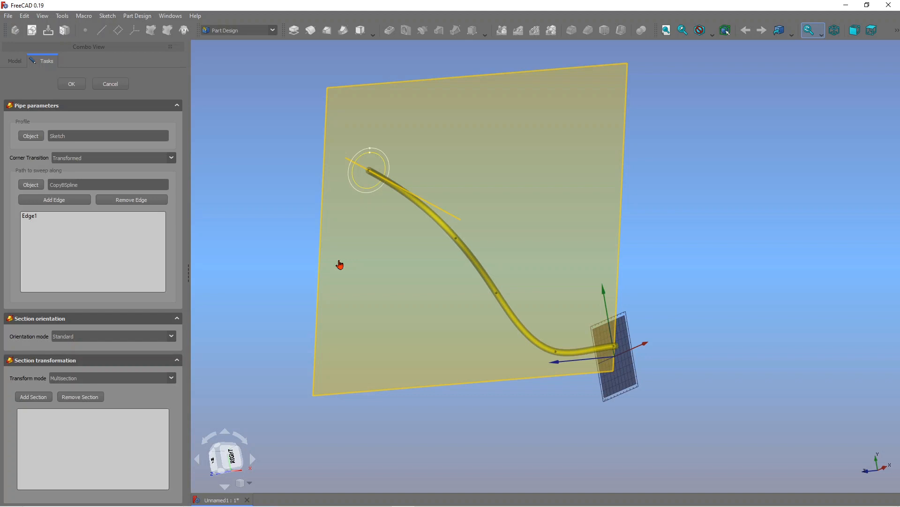
left_click(341, 264)
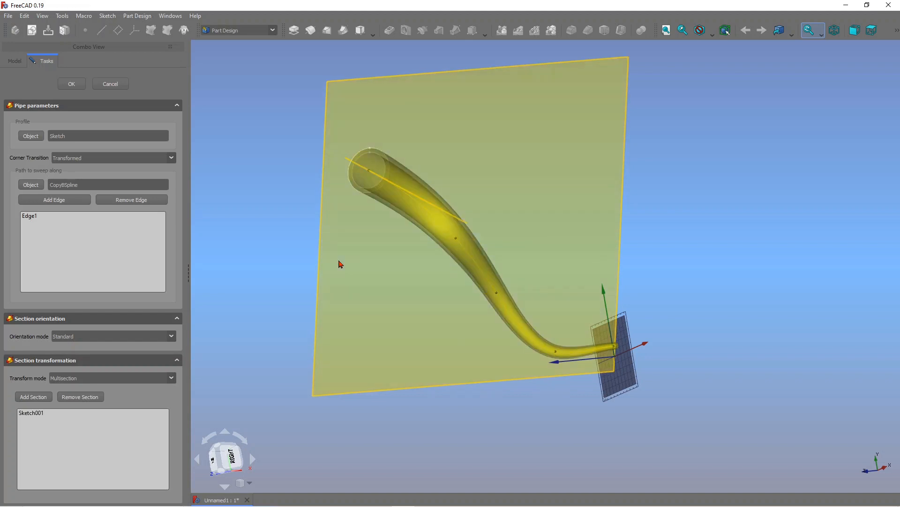
middle_click_drag(686, 218, 624, 215)
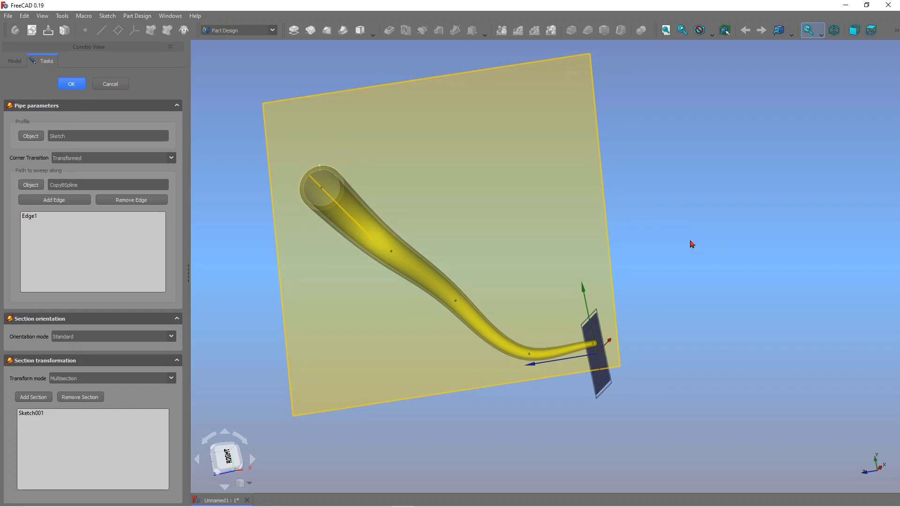
key("Return")
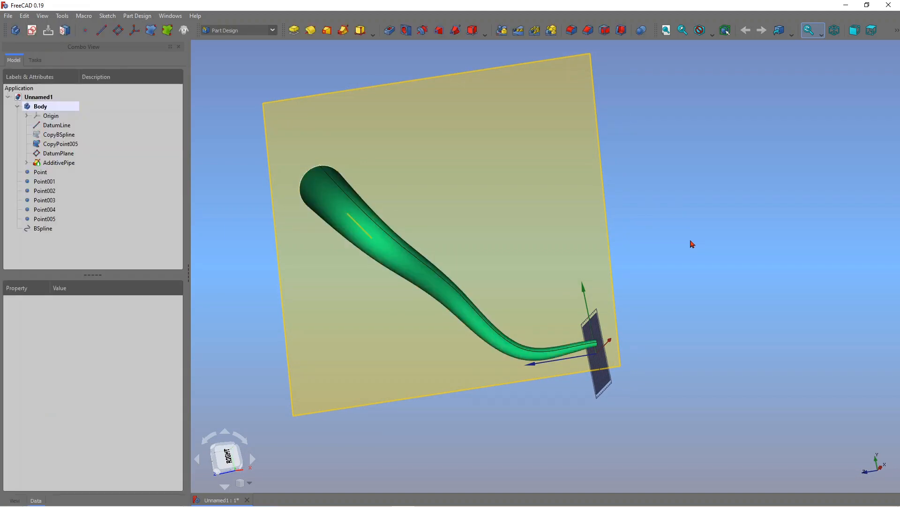
Step: Examine the finished tapered pipe from several angles, checking its shape along the spline and at both ends
middle_click_drag(653, 220, 422, 297)
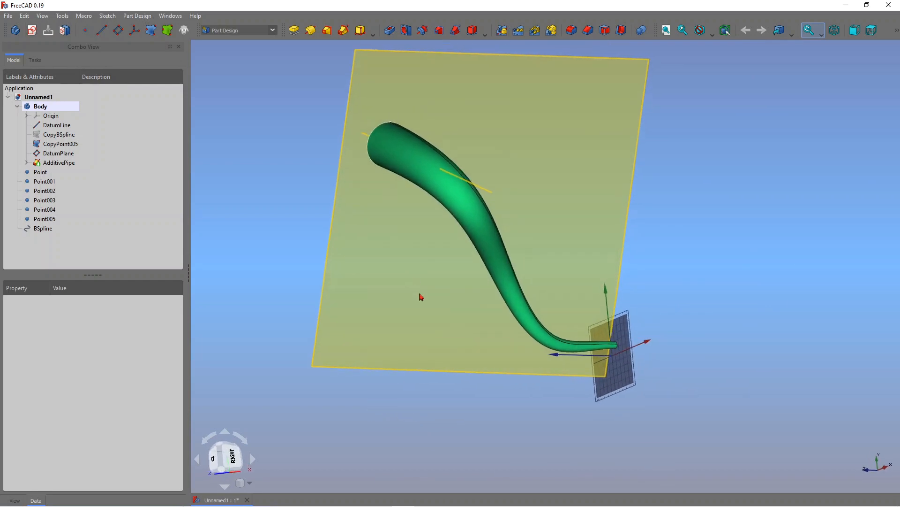
middle_click_drag(492, 331, 546, 254)
scroll(544, 264, "down", 4)
middle_click_drag(509, 174, 619, 207)
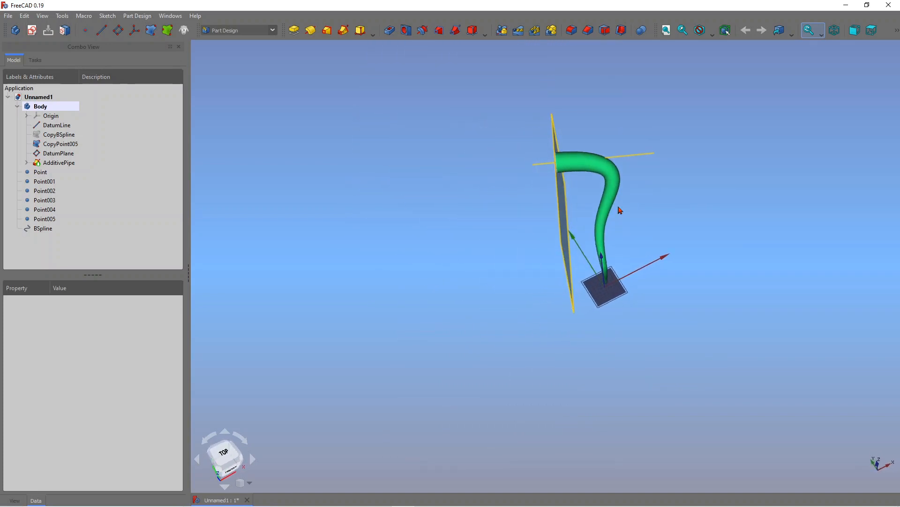
middle_click_drag(682, 219, 599, 282)
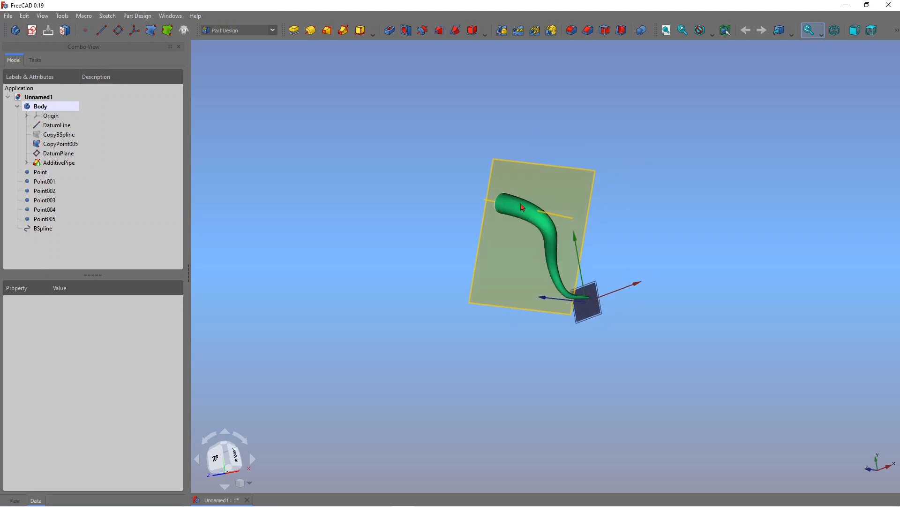
scroll(573, 237, "up", 2)
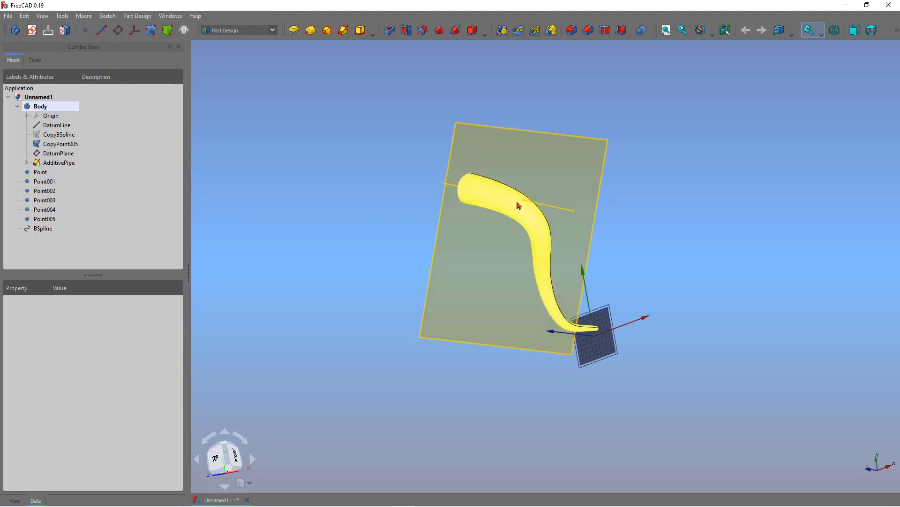
middle_click_drag(694, 274, 595, 282)
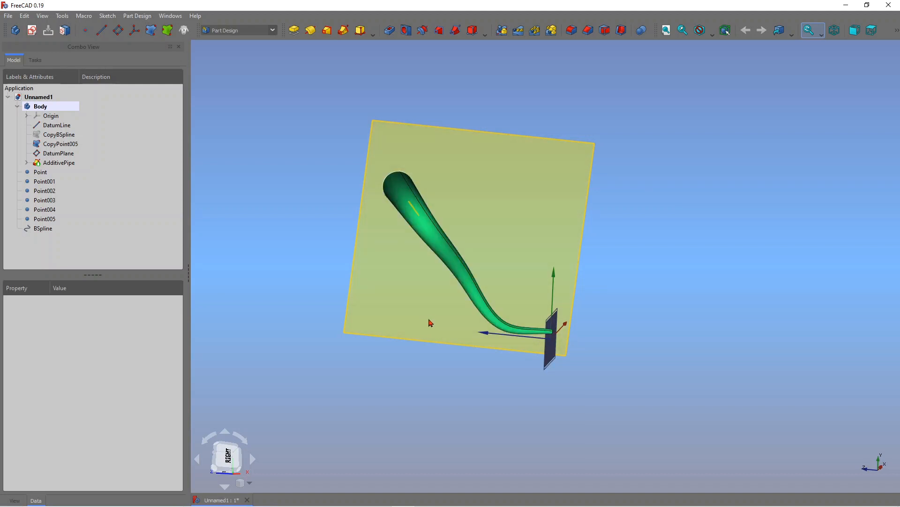
middle_click_drag(429, 322, 481, 317)
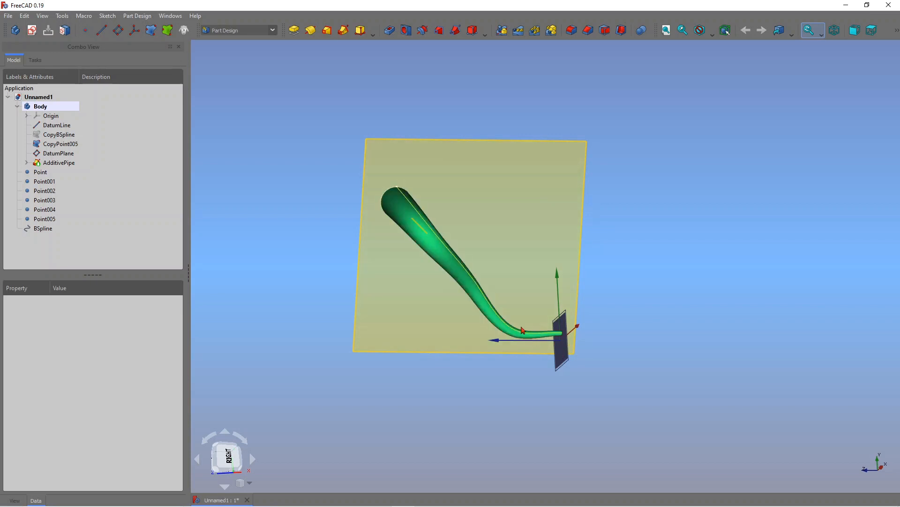
left_click(488, 307)
middle_click_drag(670, 331, 794, 328)
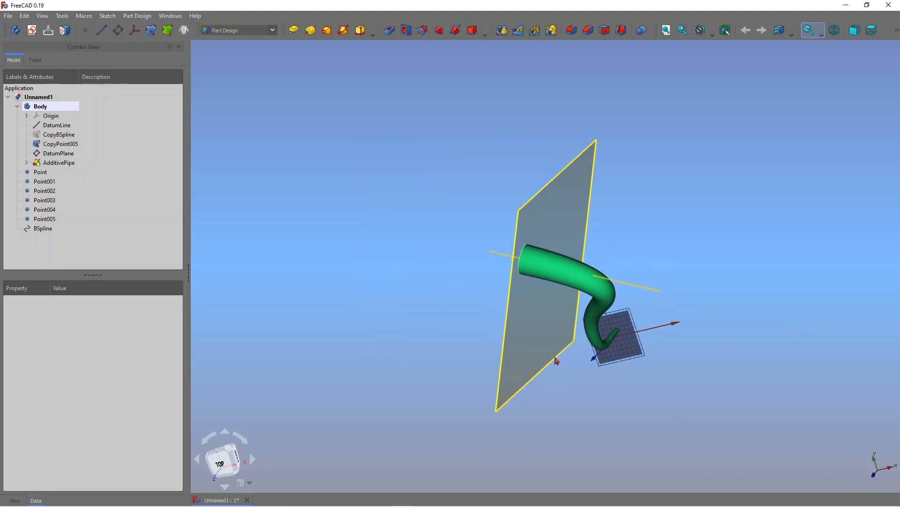
middle_click_drag(557, 361, 593, 326)
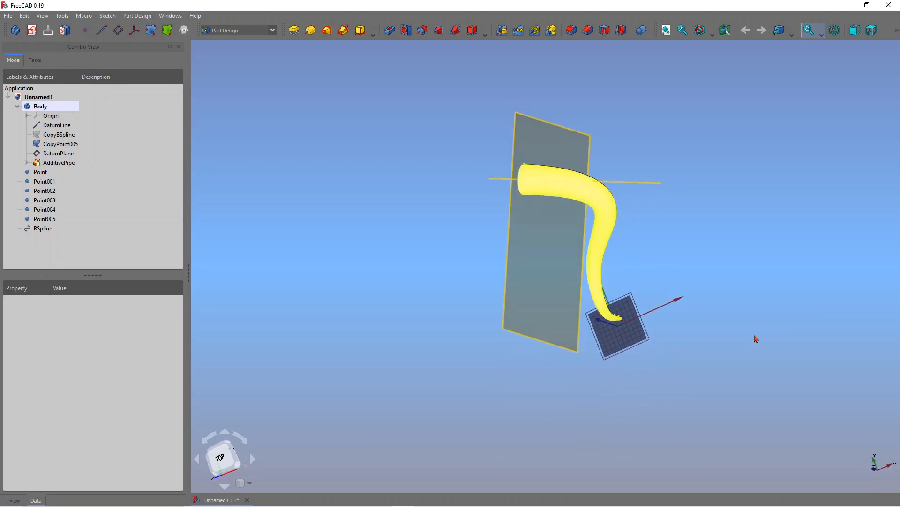
middle_click_drag(684, 357, 679, 365)
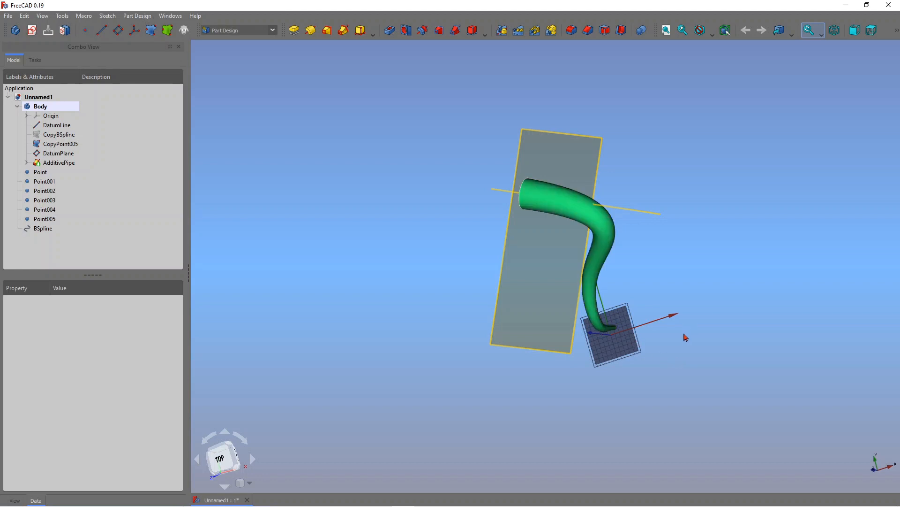
scroll(675, 336, "up", 3)
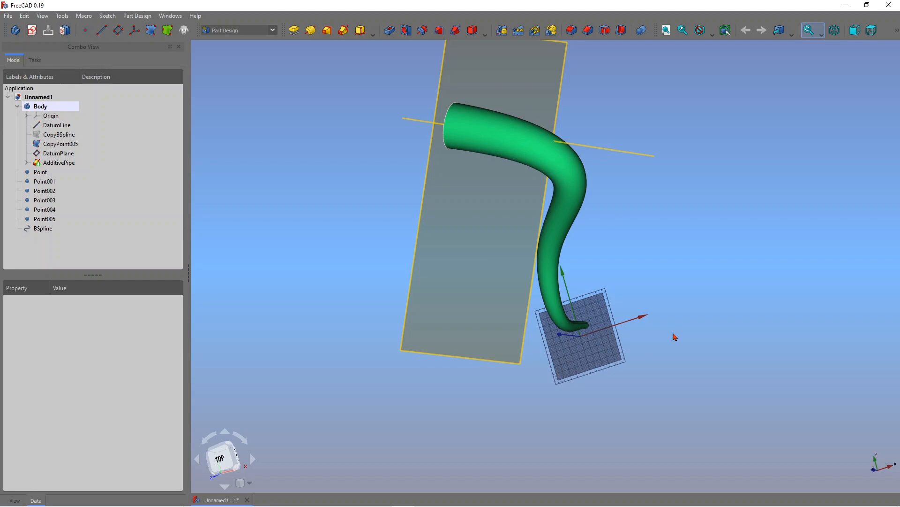
mouse_move(674, 248)
middle_mouse_down()
mouse_move(654, 279)
mouse_move(635, 280)
mouse_move(635, 255)
mouse_move(588, 280)
mouse_move(609, 304)
mouse_move(603, 263)
mouse_move(600, 277)
middle_mouse_up()
mouse_move(645, 366)
middle_mouse_down()
mouse_move(687, 342)
mouse_move(685, 366)
mouse_move(674, 368)
middle_mouse_up()
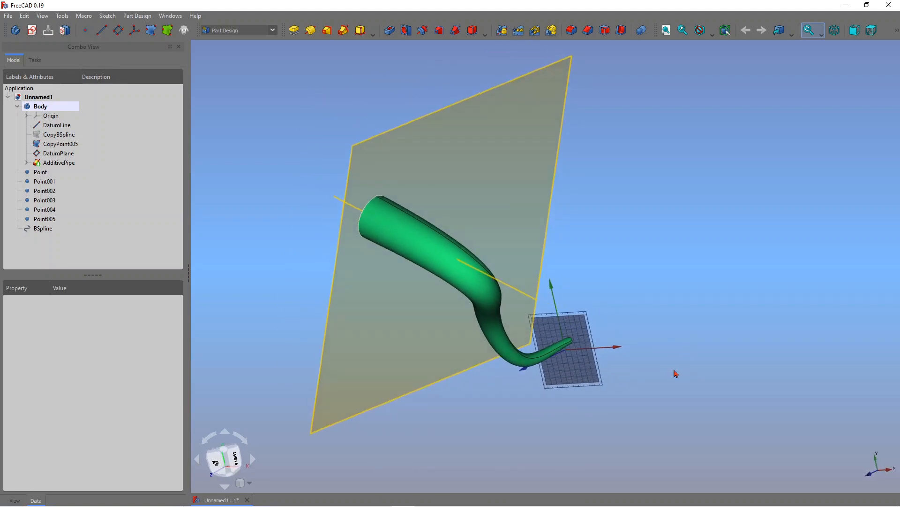
mouse_move(525, 379)
middle_mouse_down()
mouse_move(537, 352)
mouse_move(504, 378)
middle_mouse_up()
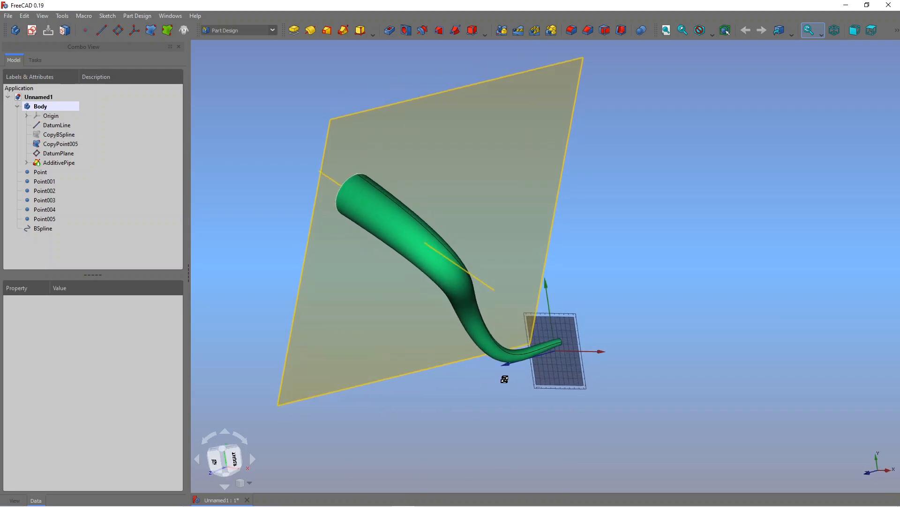